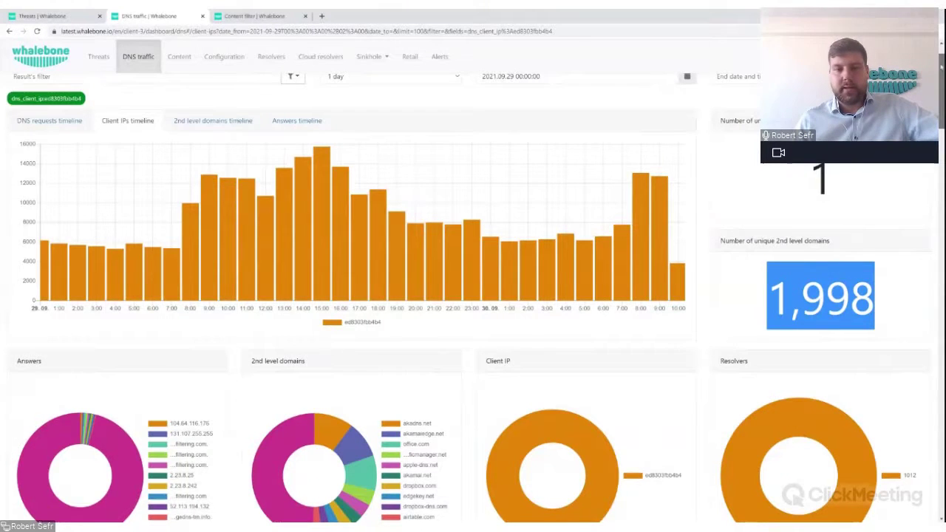
Step: Review the filtered client's DNS traffic charts and query table, and display the DNS requests timeline
scroll(473, 296, "down", 3)
scroll(473, 295, "down", 5)
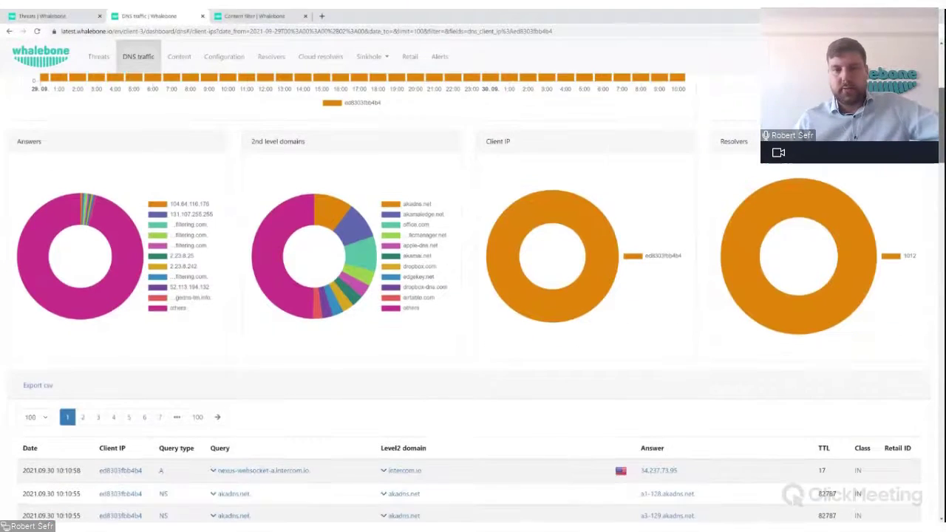
scroll(473, 295, "up", 5)
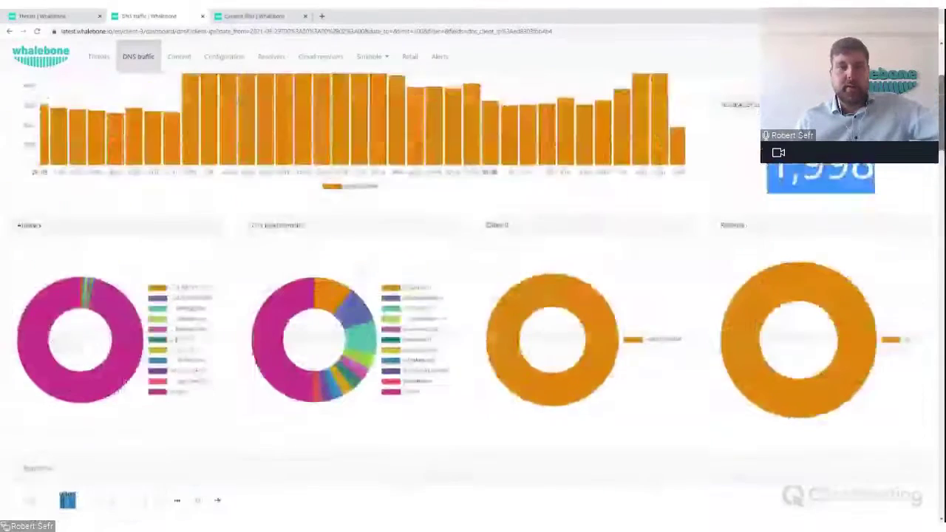
scroll(473, 296, "down", 1)
scroll(473, 296, "up", 4)
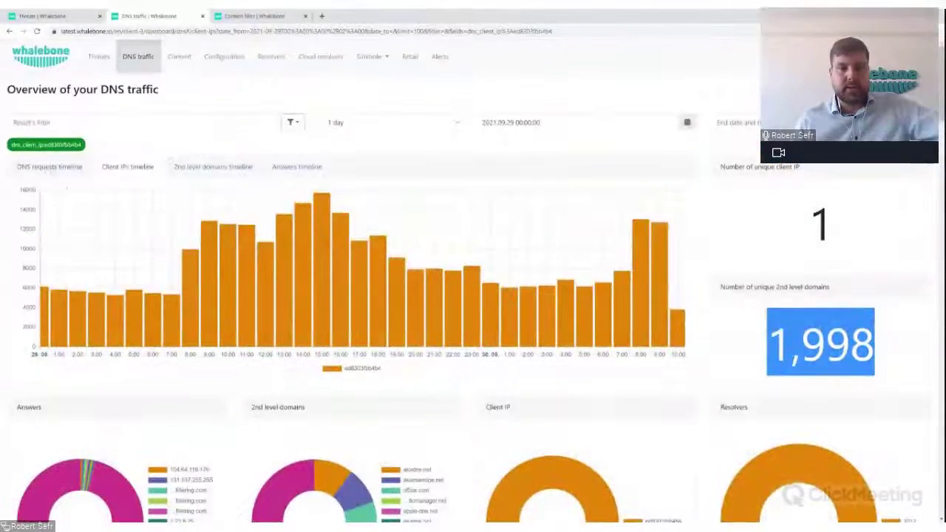
left_click(49, 167)
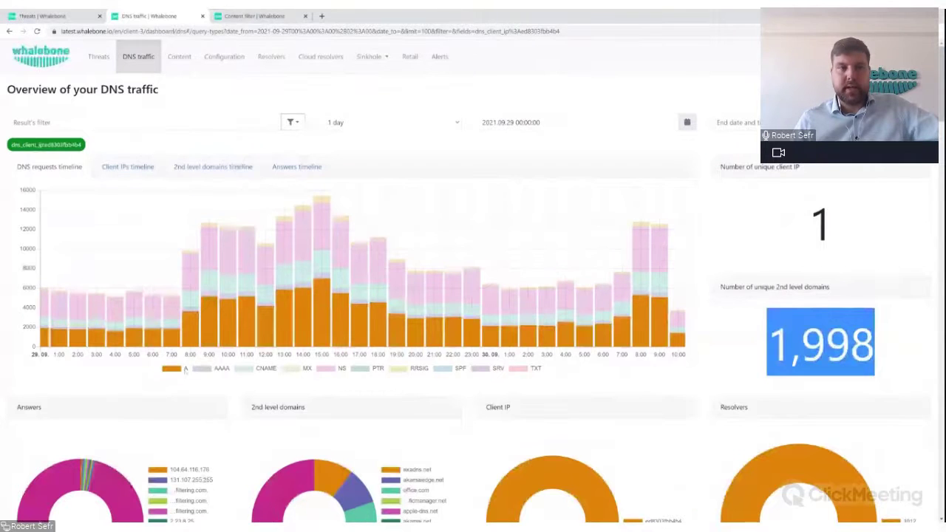
Step: Remove the client IP filter from the DNS traffic overview and set the time period to 1 day
mouse_move(60, 146)
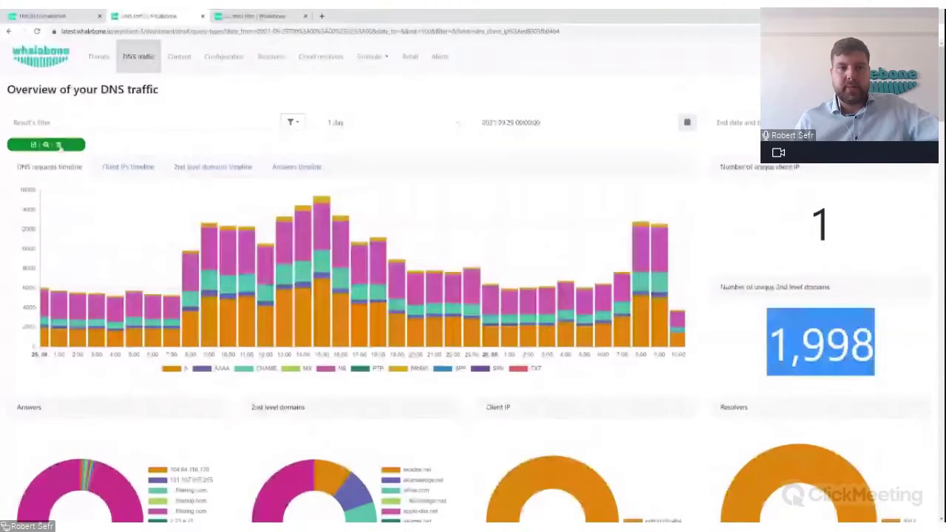
left_click(59, 145)
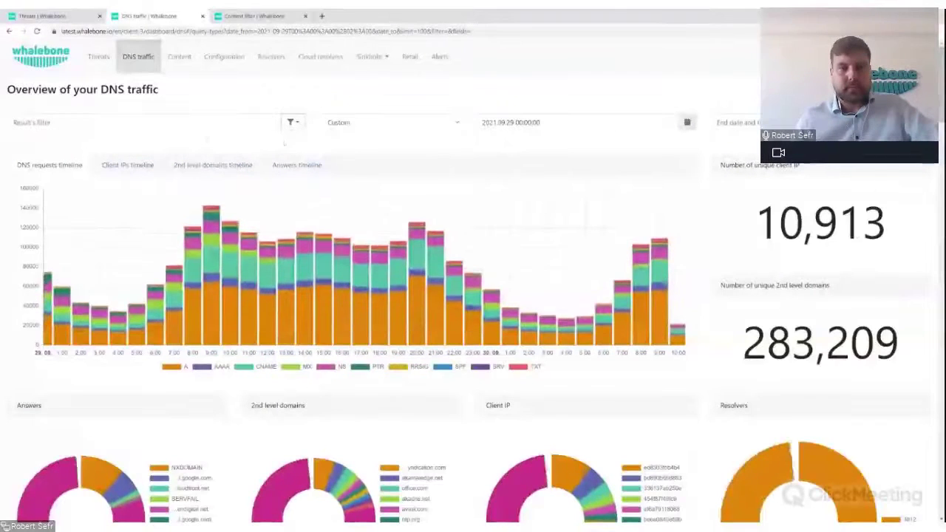
left_click(384, 122)
left_click(355, 135)
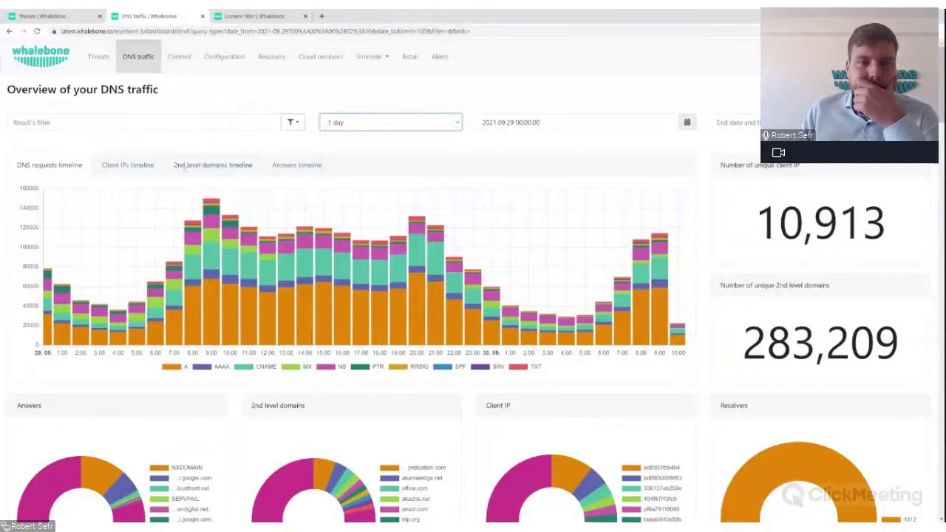
Step: View the 2nd level domains timeline and the answers timeline for the unfiltered DNS traffic
left_click(184, 167)
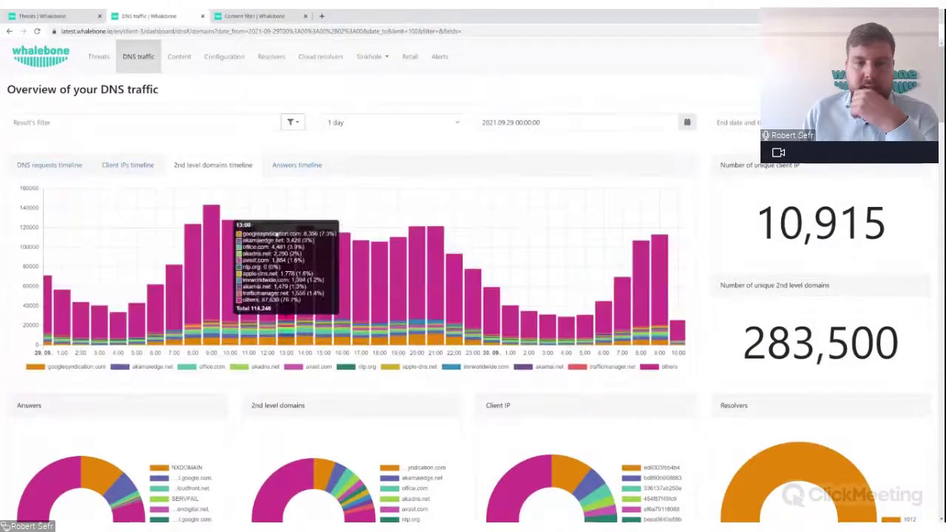
left_click(314, 164)
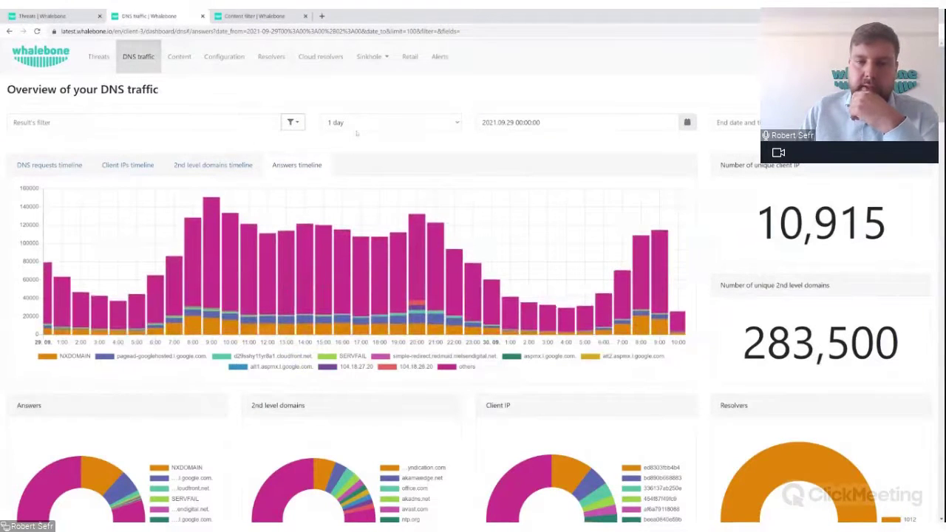
Step: View the answers timeline over a 7 days period and return the period to 1 day
left_click(342, 126)
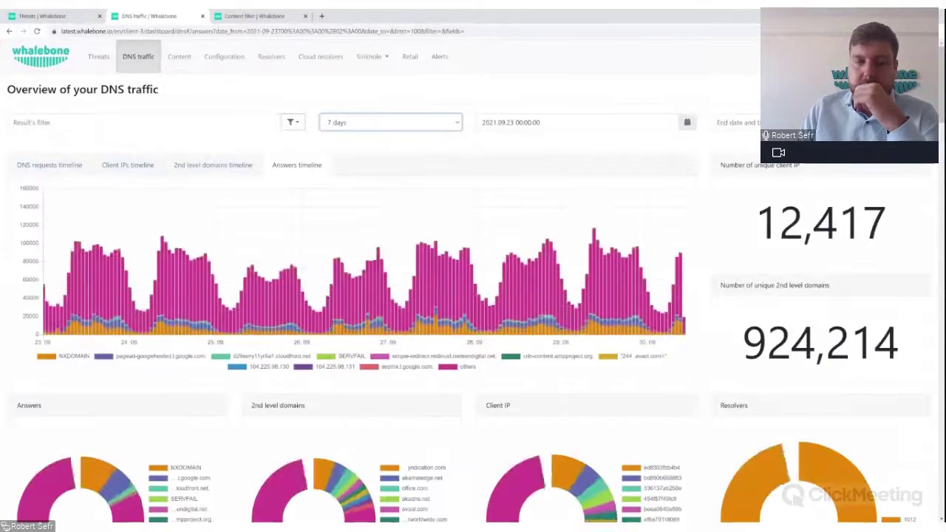
scroll(473, 296, "down", 1)
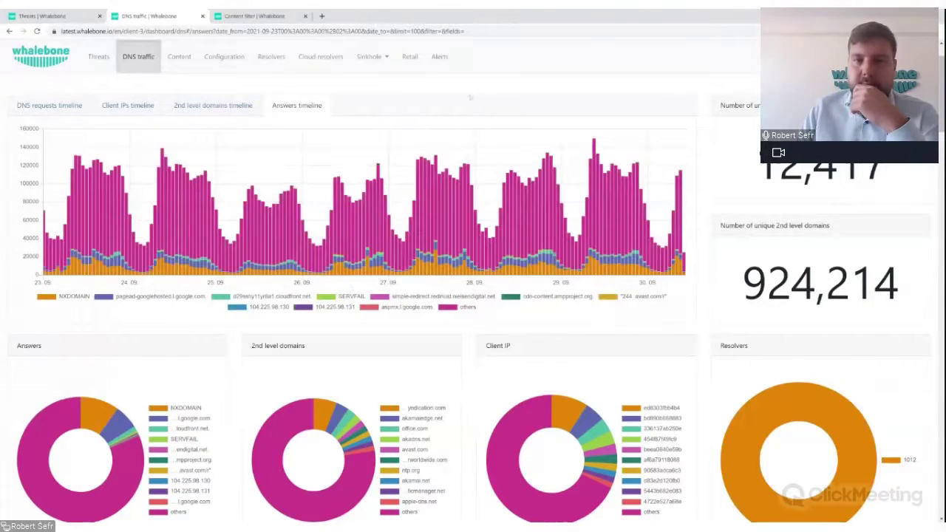
scroll(466, 90, "up", 2)
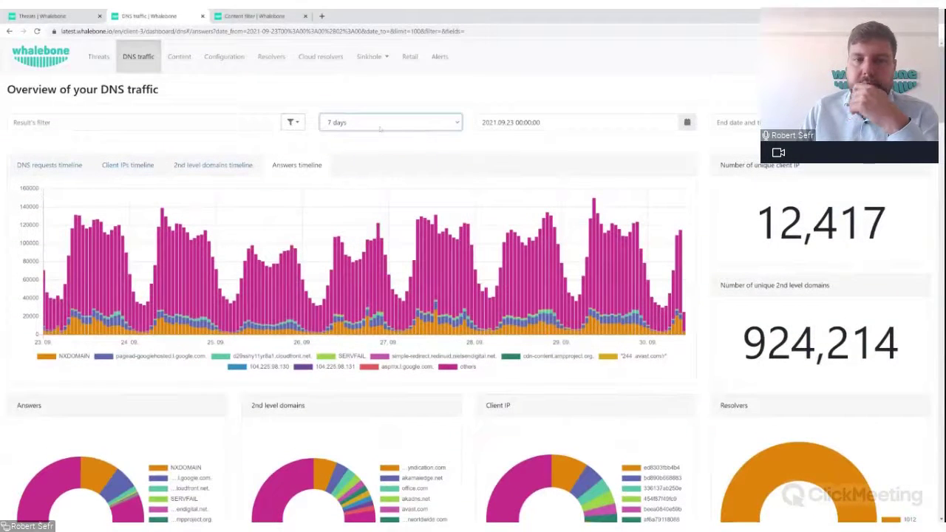
left_click(350, 140)
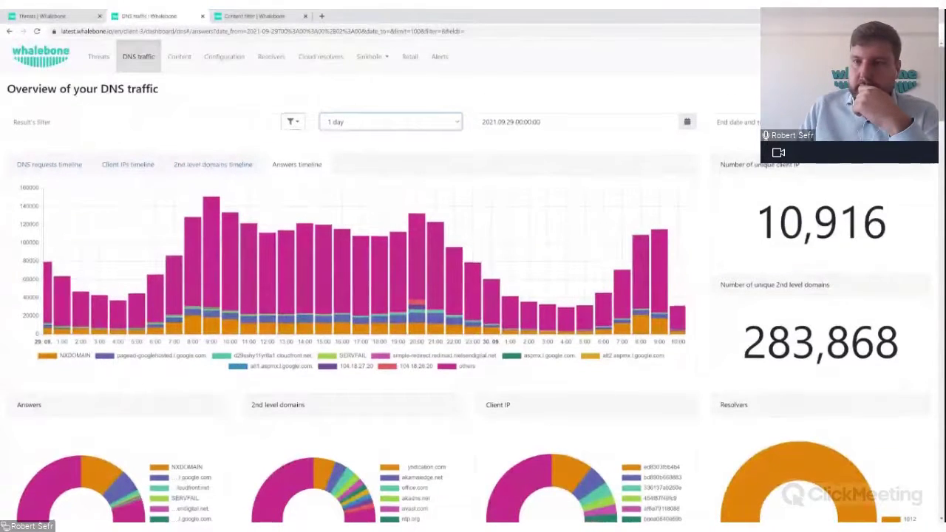
Step: Examine the number of unique 2nd level domains and the answers, domains, client IP and resolvers charts
scroll(473, 296, "down", 1)
scroll(473, 295, "up", 1)
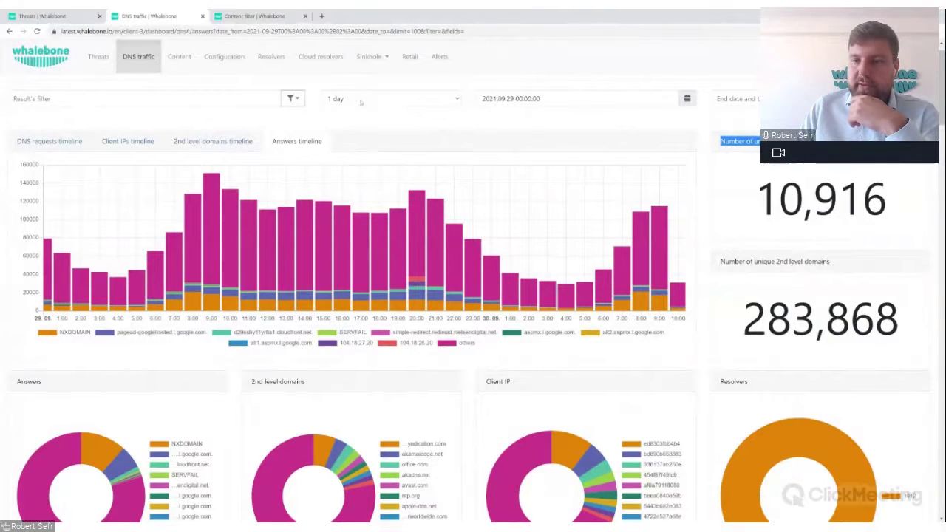
scroll(361, 103, "down", 2)
left_click_drag(897, 235, 744, 235)
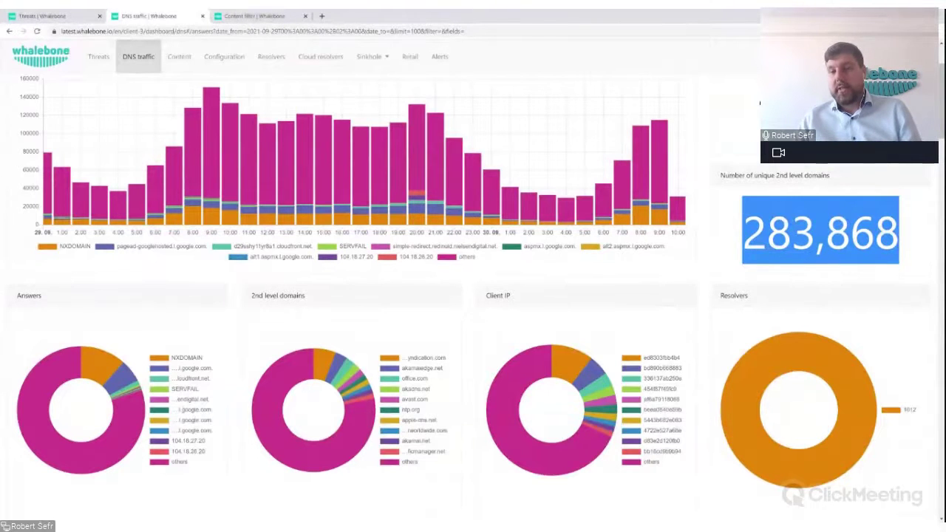
scroll(761, 104, "down", 2)
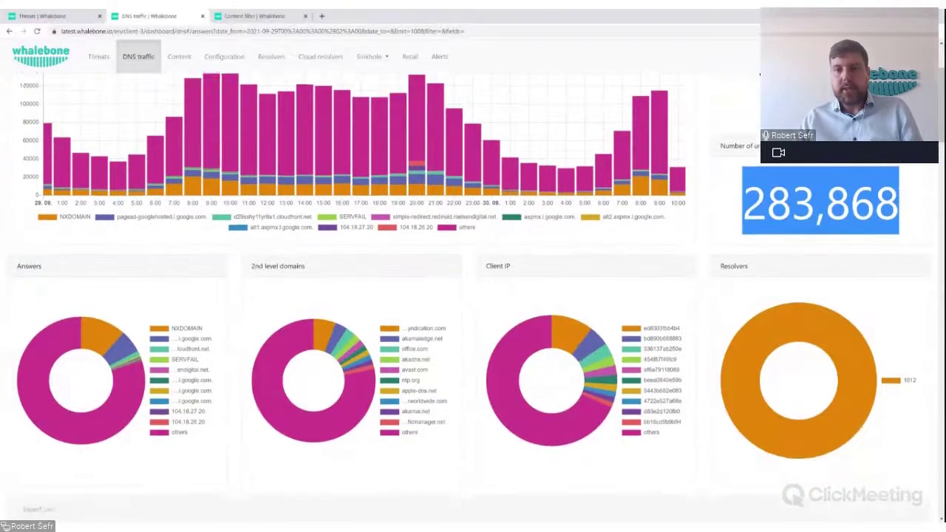
scroll(831, 211, "down", 1)
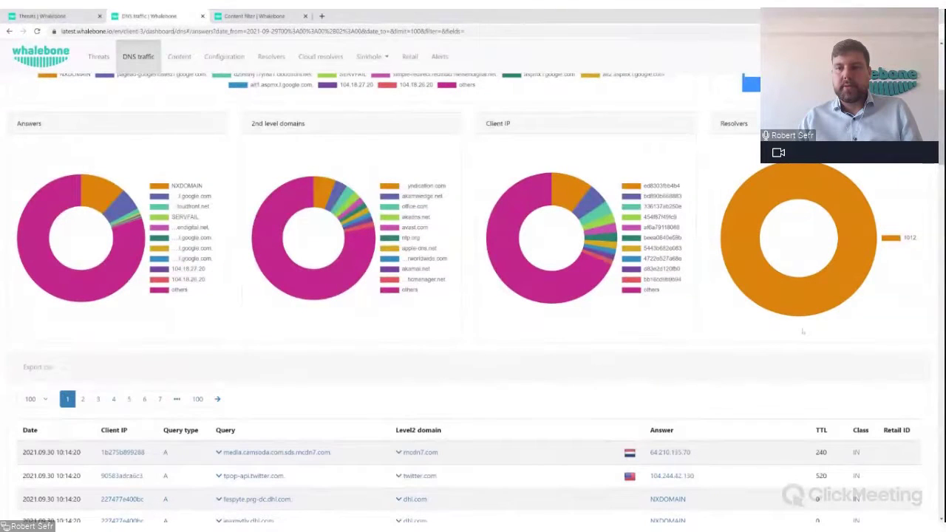
scroll(473, 295, "down", 1)
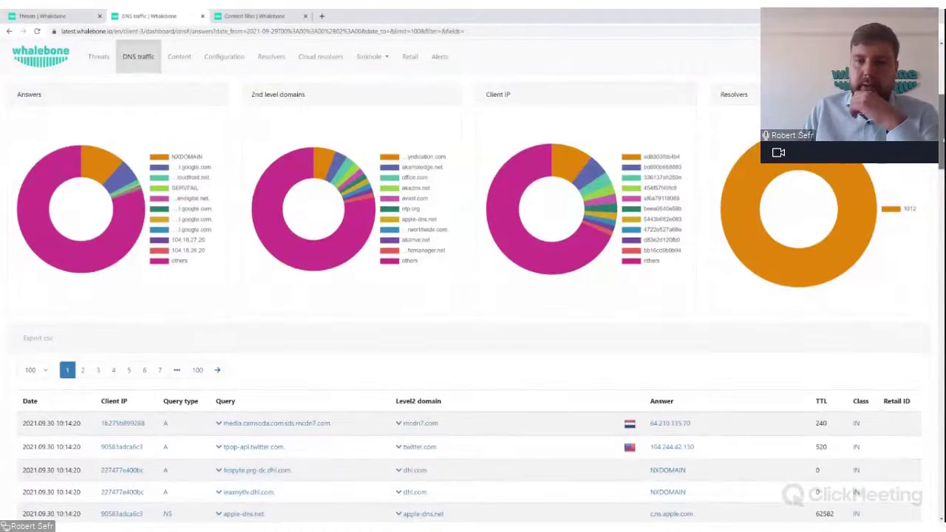
scroll(473, 296, "up", 4)
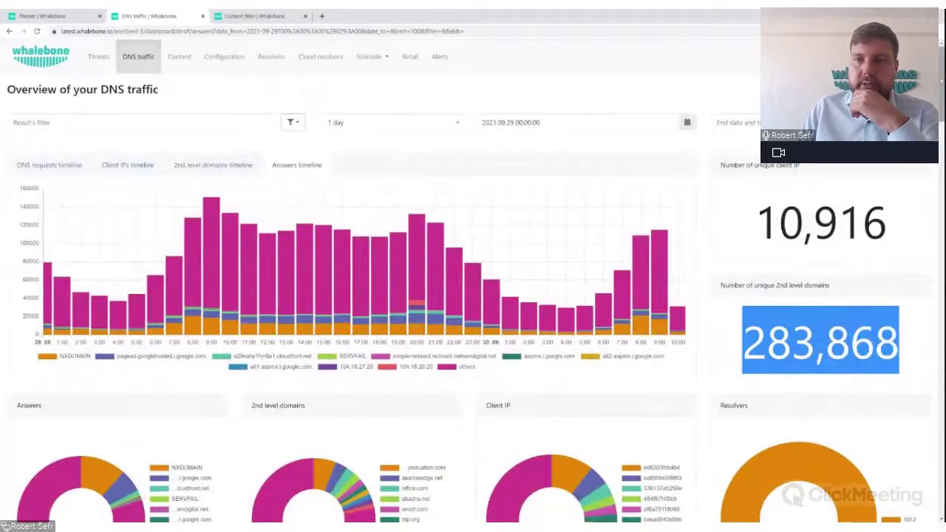
scroll(473, 296, "down", 4)
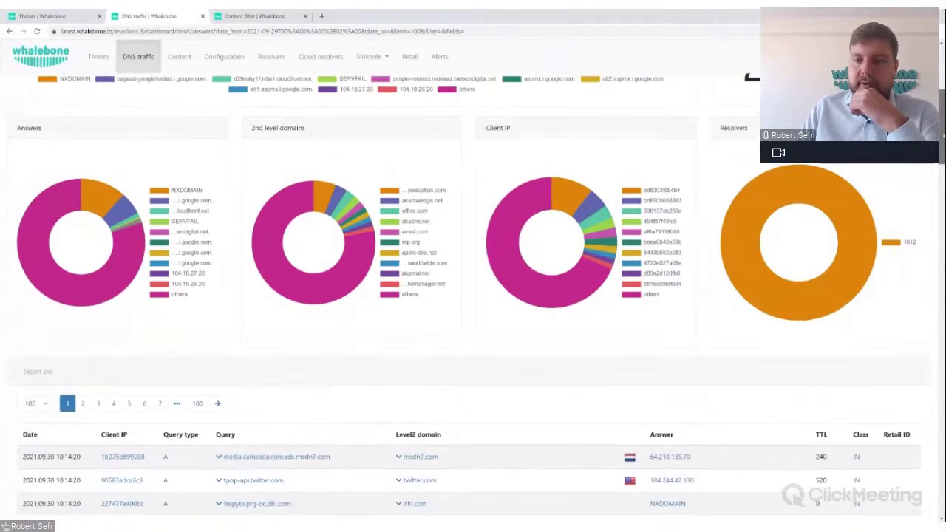
scroll(473, 295, "up", 4)
scroll(473, 295, "down", 2)
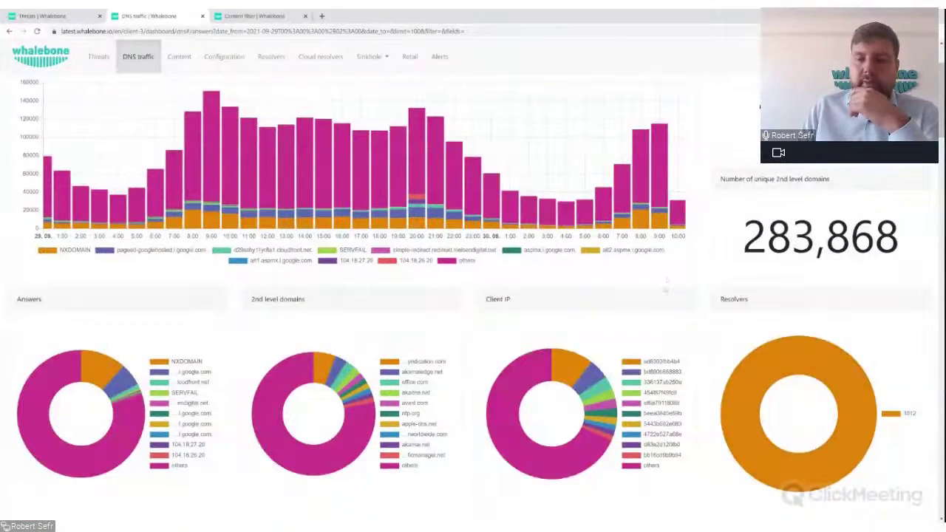
mouse_move(764, 373)
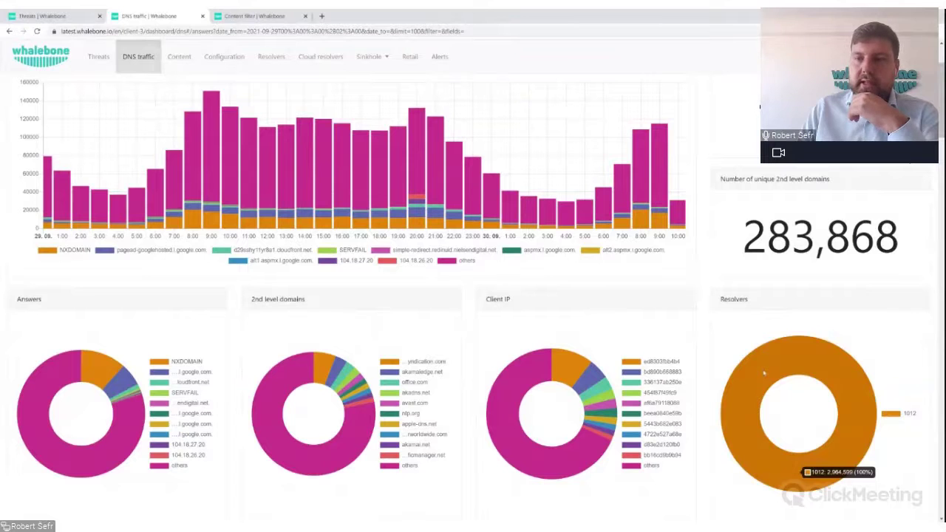
Step: Examine the DNS query table's clients, query types, domains and answers below the charts
scroll(764, 373, "down", 3)
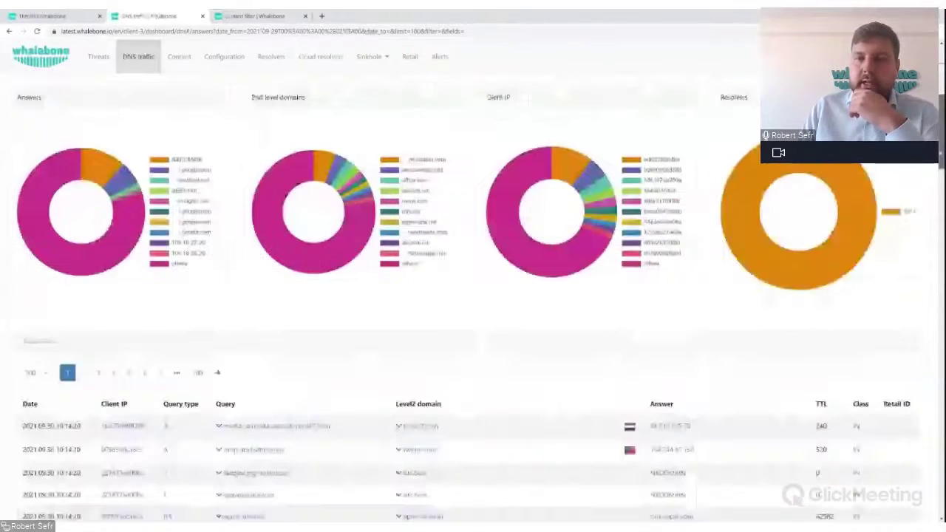
scroll(473, 296, "down", 2)
scroll(473, 296, "up", 2)
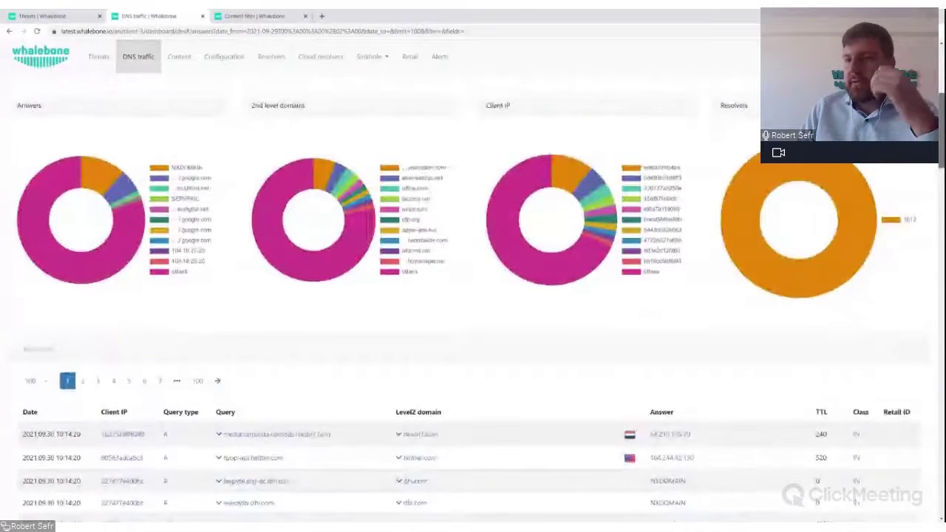
scroll(473, 296, "down", 2)
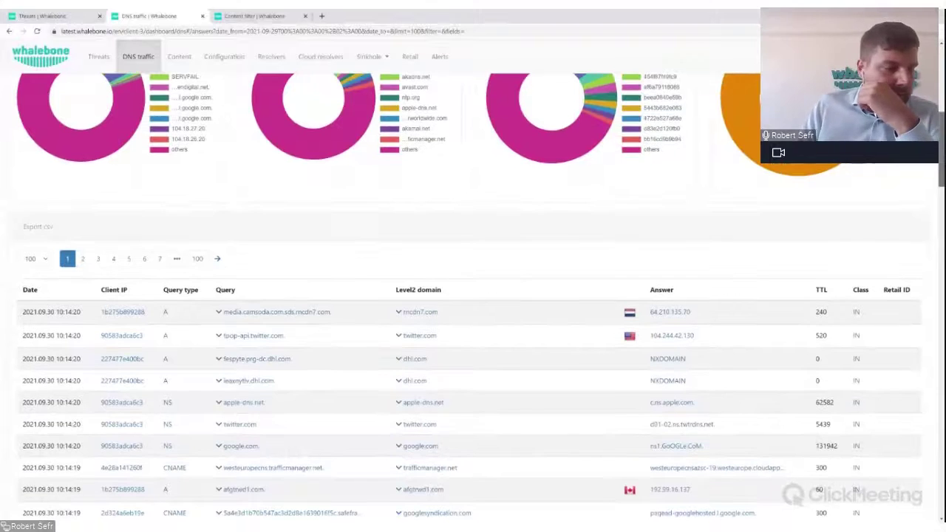
scroll(473, 296, "down", 3)
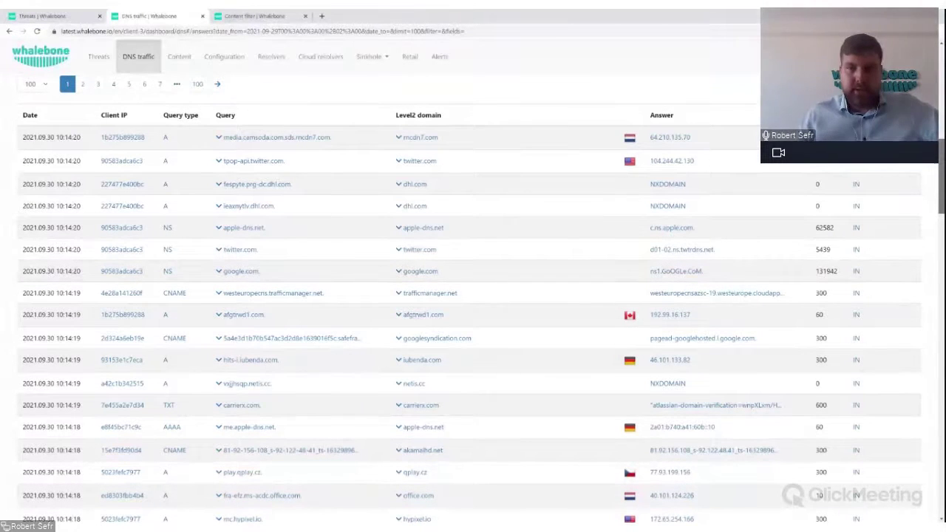
scroll(473, 295, "up", 1)
scroll(473, 296, "up", 10)
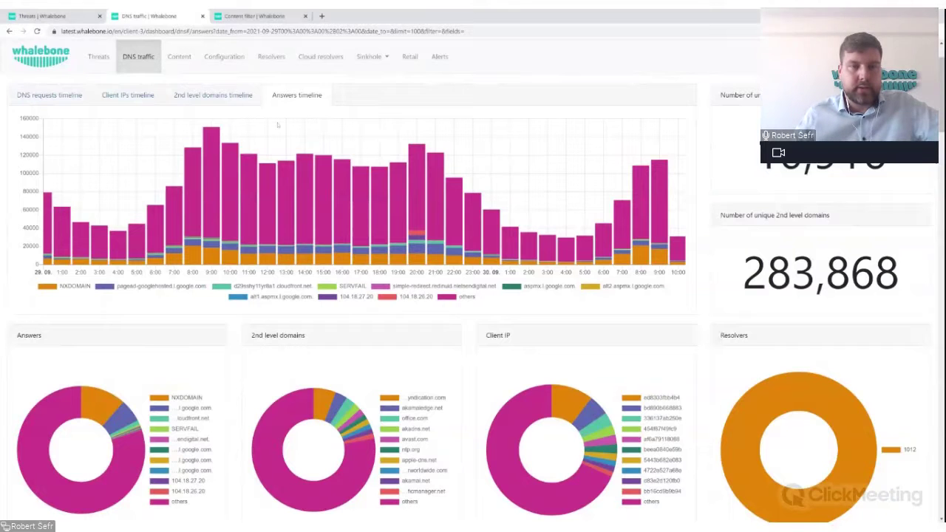
scroll(278, 126, "up", 1)
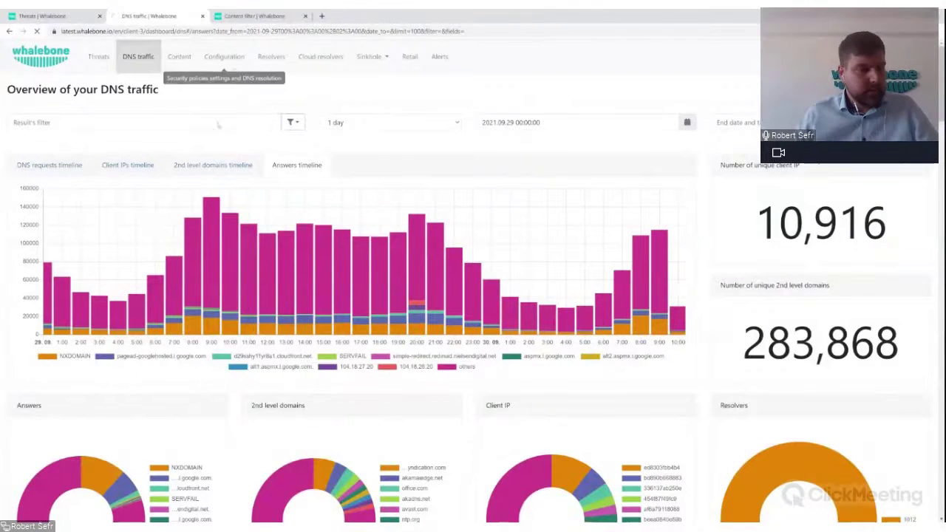
Step: Open the Report settings page and review its reporting options
left_click(224, 56)
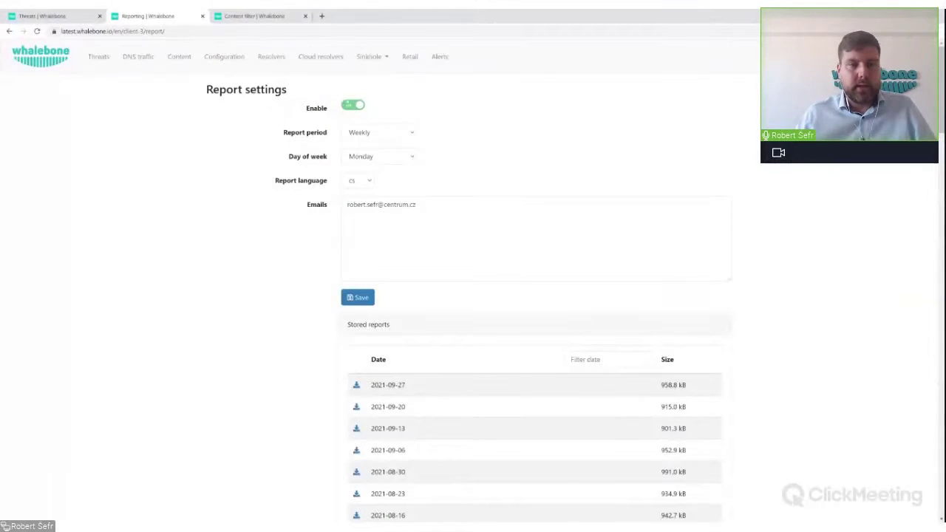
double_click(266, 89)
left_click(188, 94)
left_click_drag(188, 95, 307, 91)
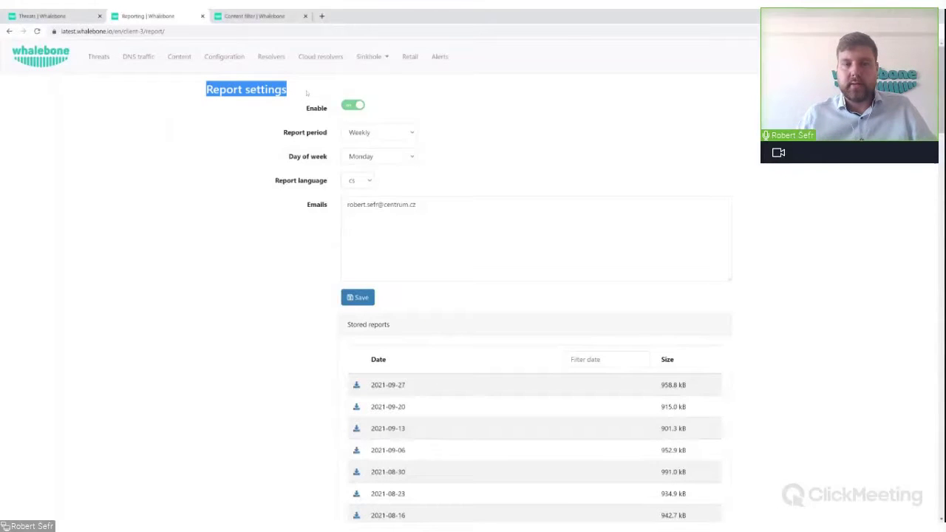
left_click(315, 99)
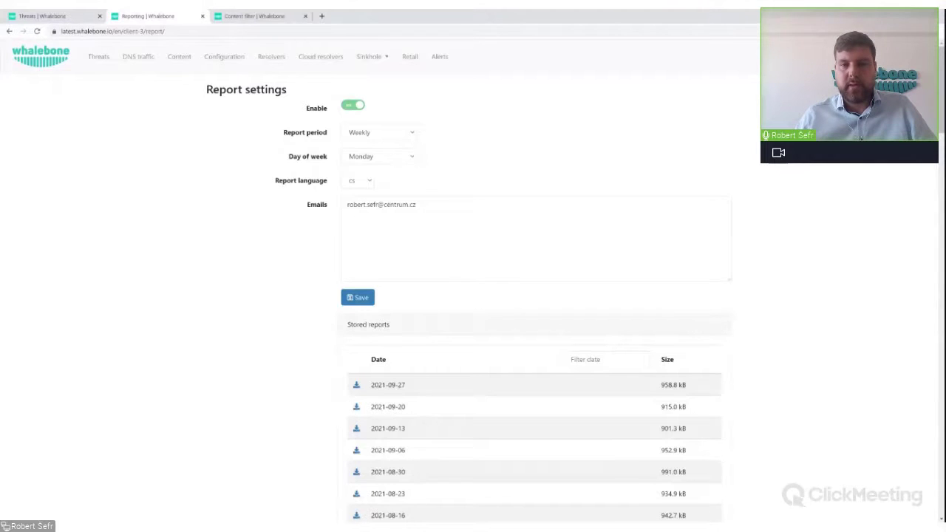
Step: Look through the dates and sizes in the list of stored reports
scroll(227, 245, "down", 1)
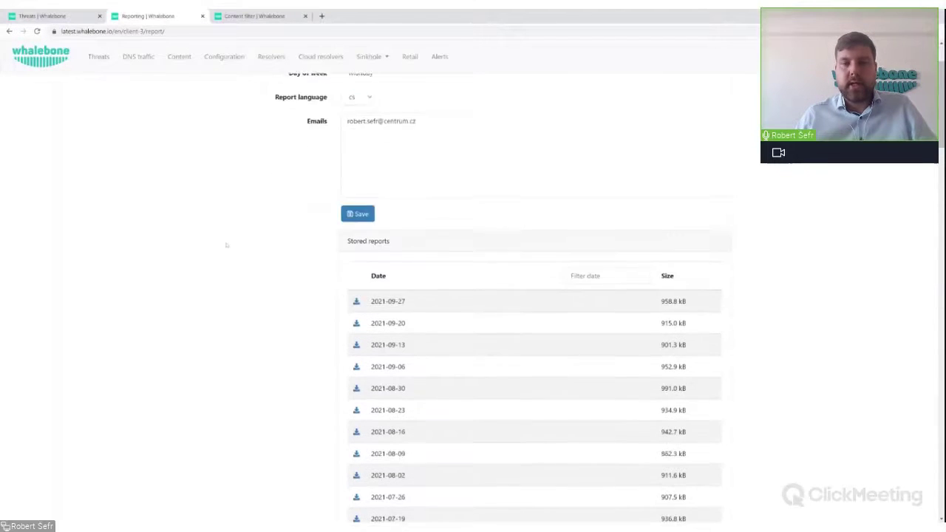
scroll(227, 245, "down", 3)
scroll(227, 246, "up", 1)
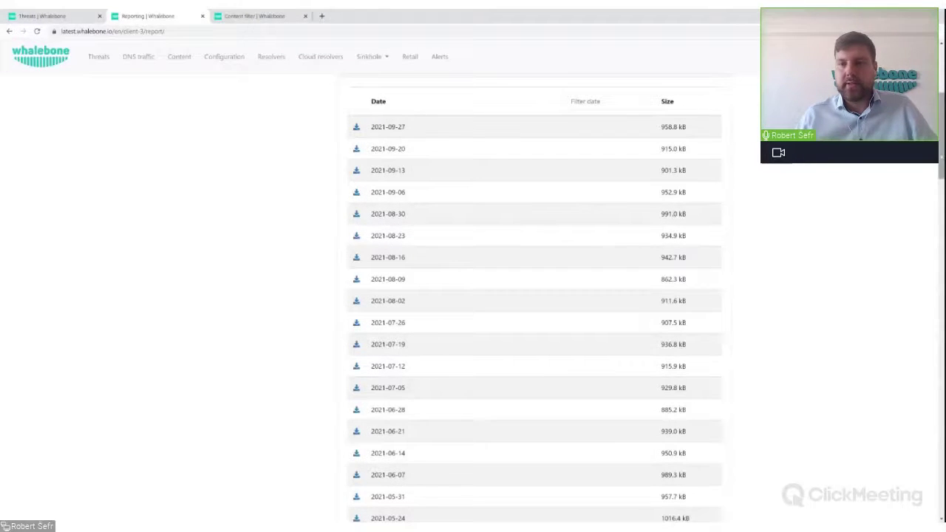
left_click_drag(943, 174, 942, 173)
scroll(325, 192, "up", 2)
scroll(325, 193, "down", 2)
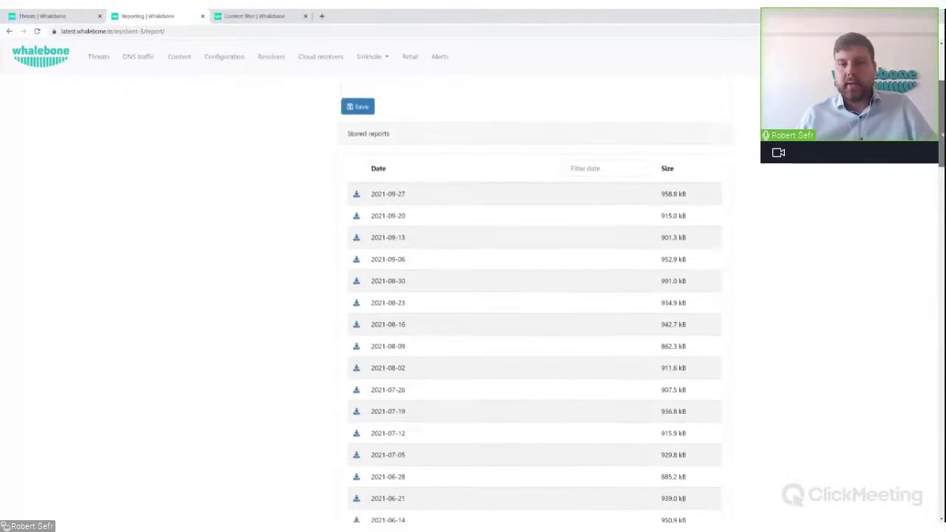
scroll(325, 192, "down", 2)
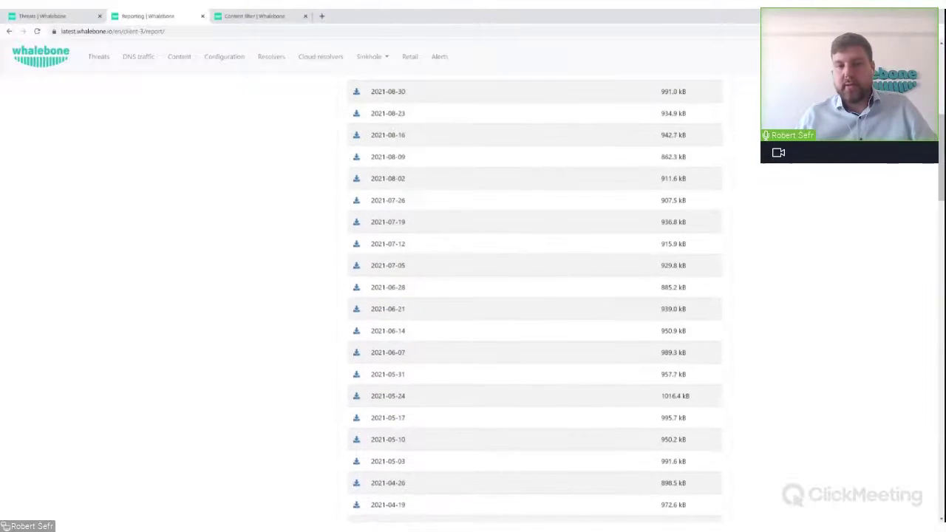
Step: Leave the stored reports list and open the organization's Audit logs page
scroll(354, 378, "up", 4)
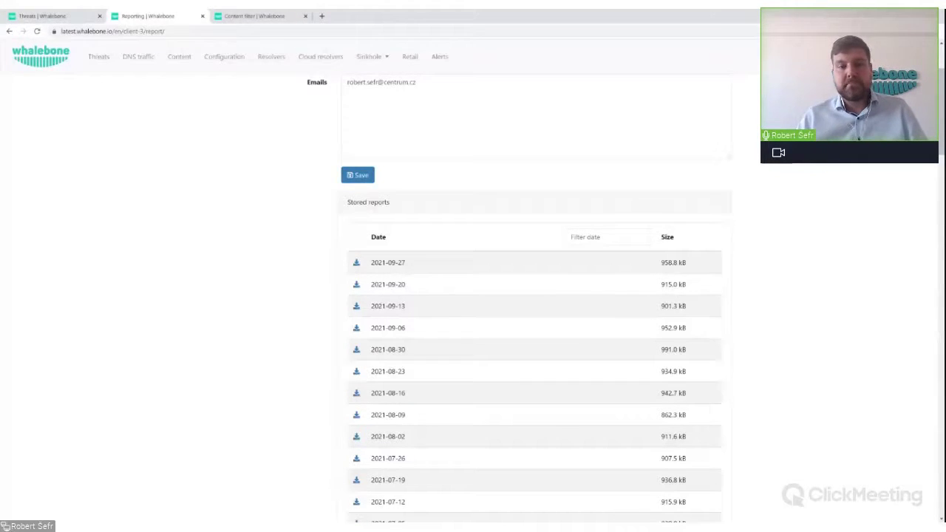
scroll(522, 268, "up", 3)
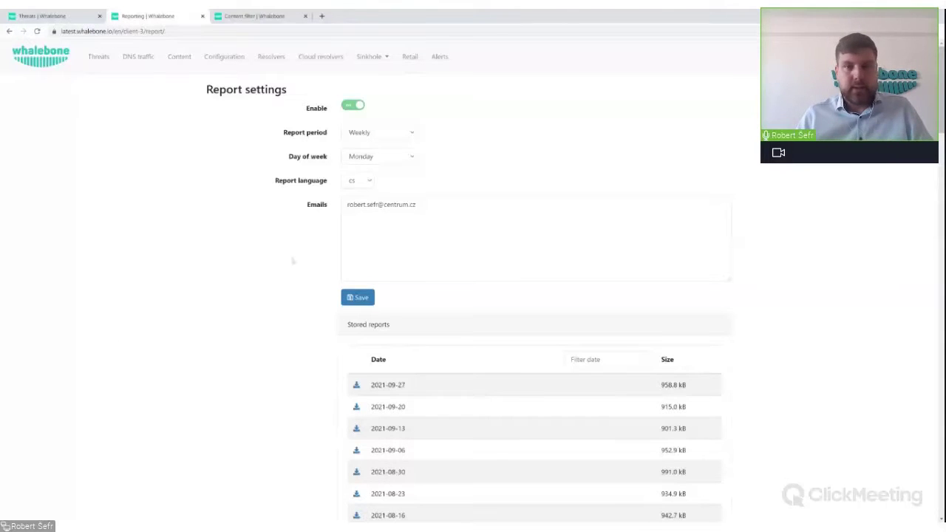
left_click(887, 57)
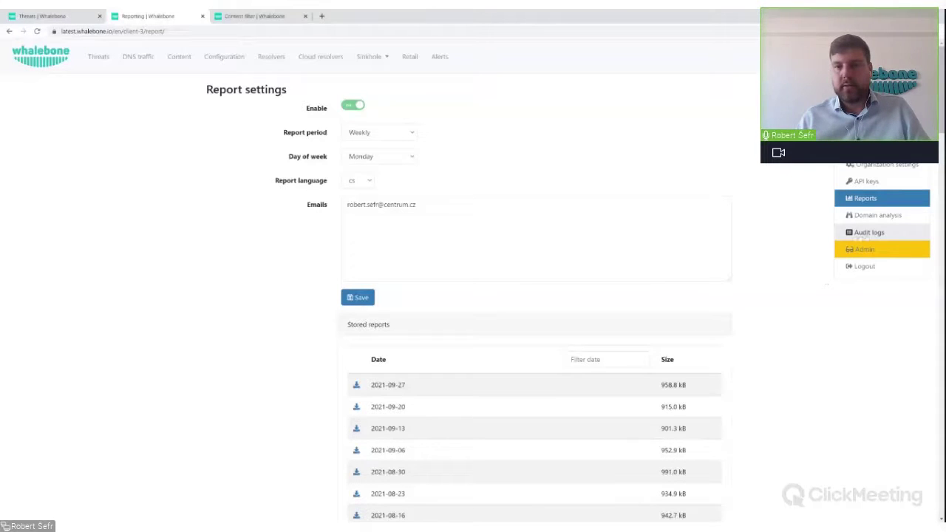
left_click(873, 234)
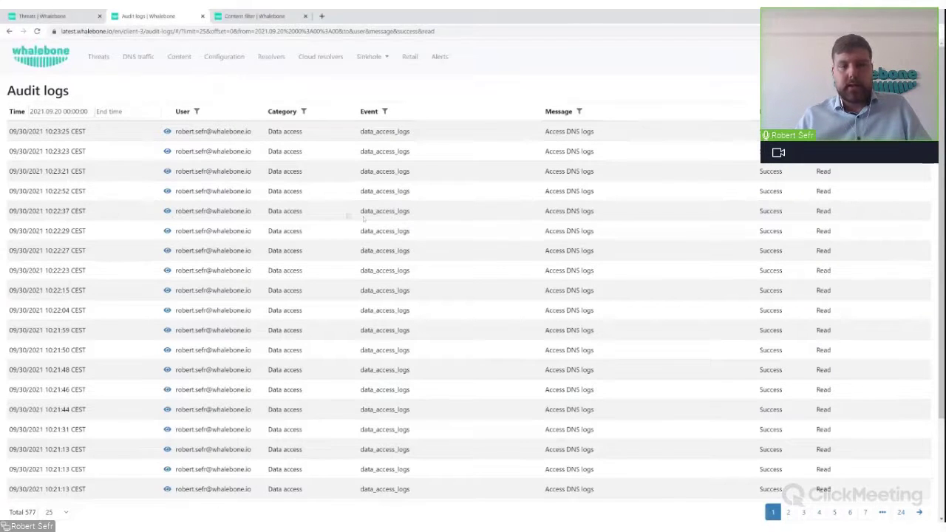
Step: Filter the audit logs to show only entries with the Write action type
left_click(917, 56)
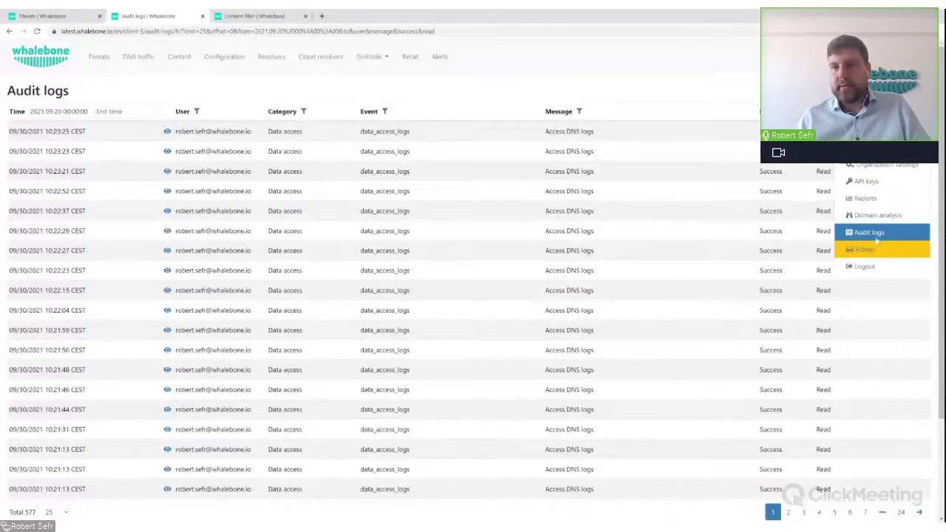
left_click(562, 81)
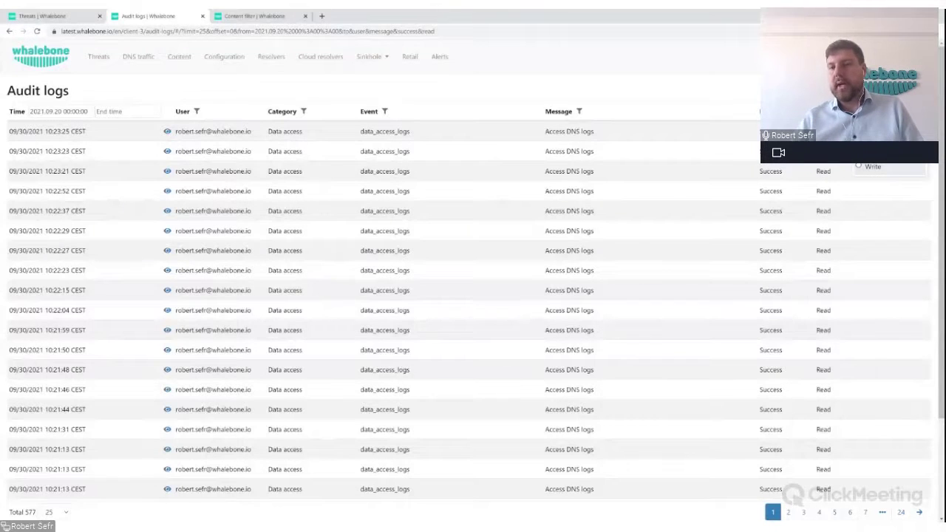
left_click(859, 166)
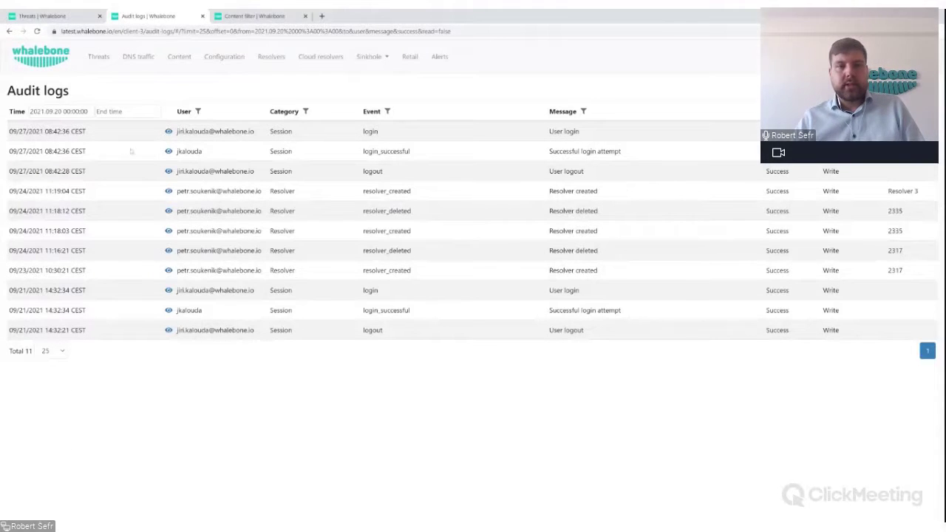
Step: Examine the users behind the login and resolver events and the object affected by the newest resolver creation
left_click_drag(220, 153, 176, 131)
left_click(176, 131)
left_click_drag(220, 153, 176, 131)
left_click(175, 131)
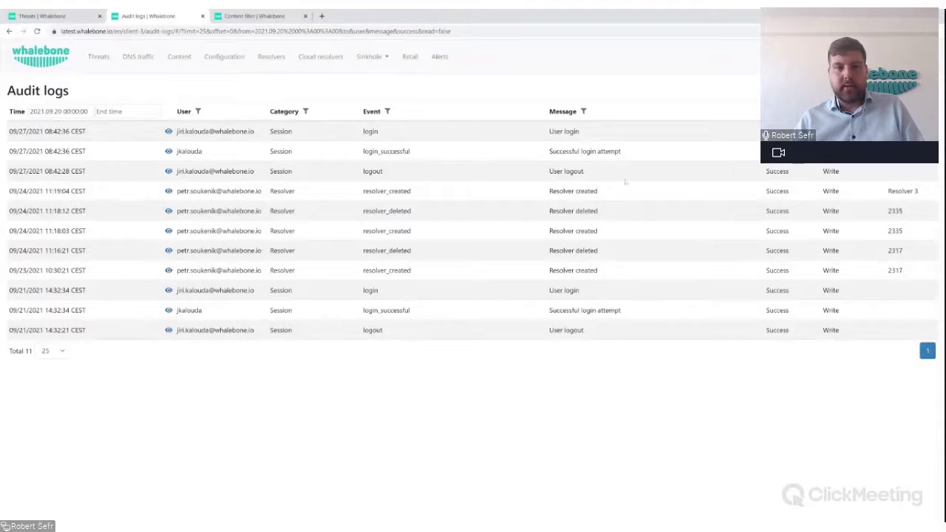
left_click_drag(176, 191, 263, 191)
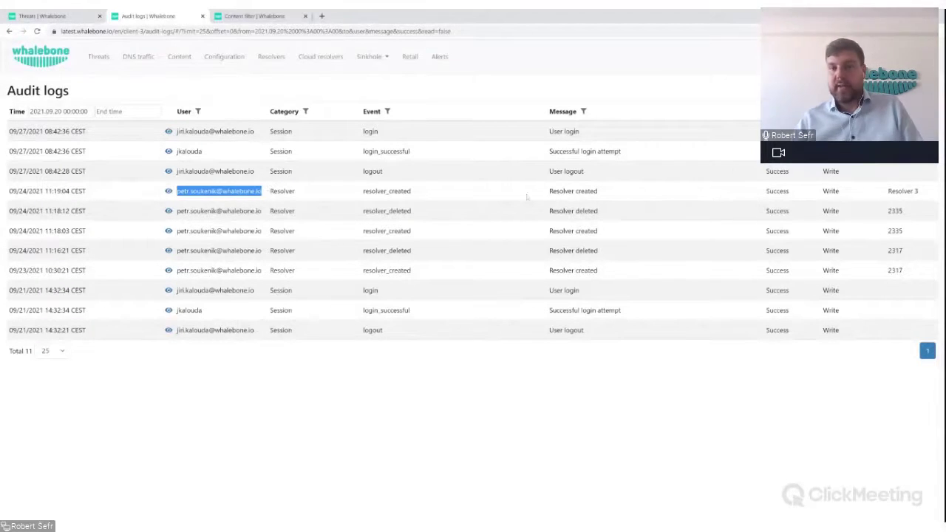
left_click(629, 195)
left_click_drag(934, 194, 887, 192)
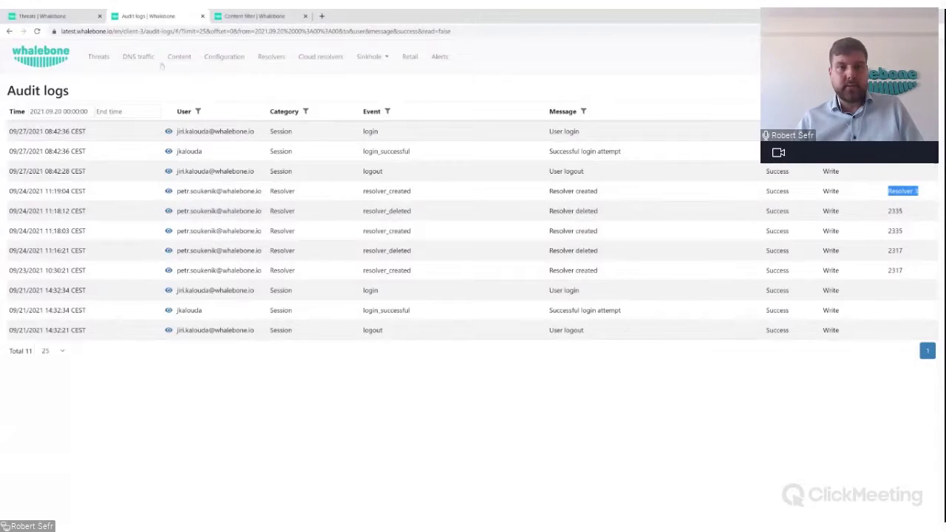
Step: Open the local Resolvers page in a new tab, check Resolver 3 there, and return to the audit logs
middle_click(271, 59)
left_click(274, 18)
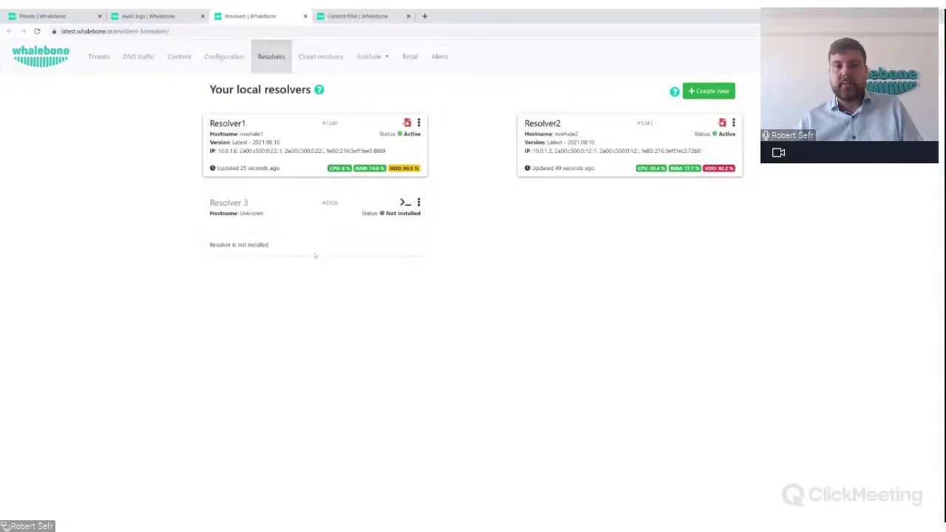
left_click(148, 16)
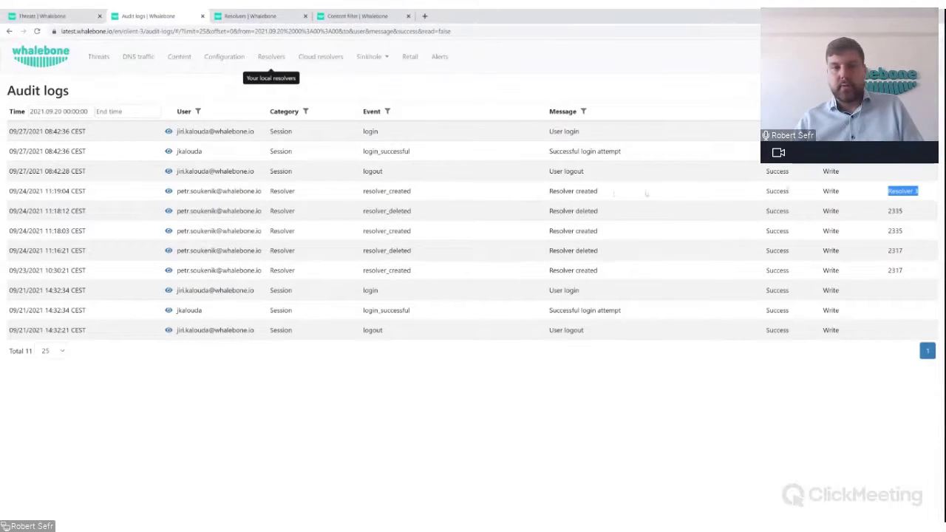
Step: Open the audit entry for the creation of Resolver 3 and read its full event details
left_click(169, 191)
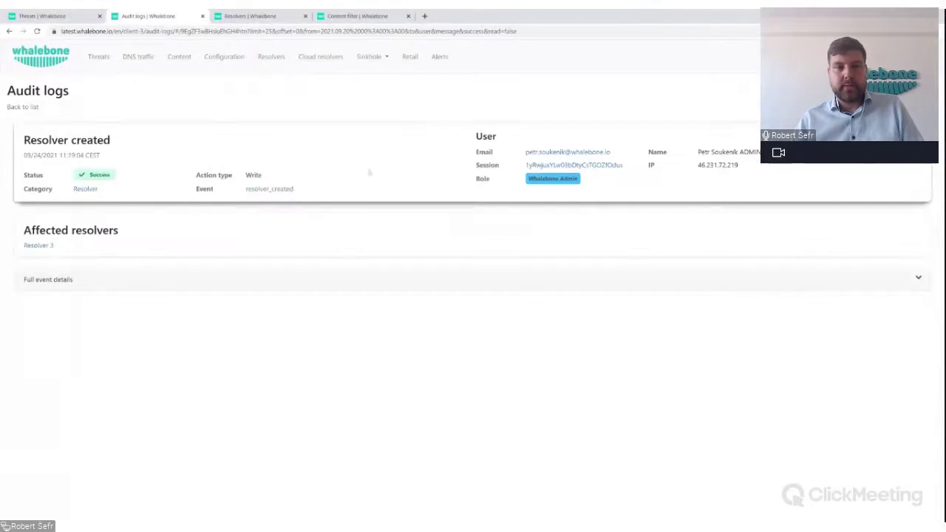
left_click(214, 279)
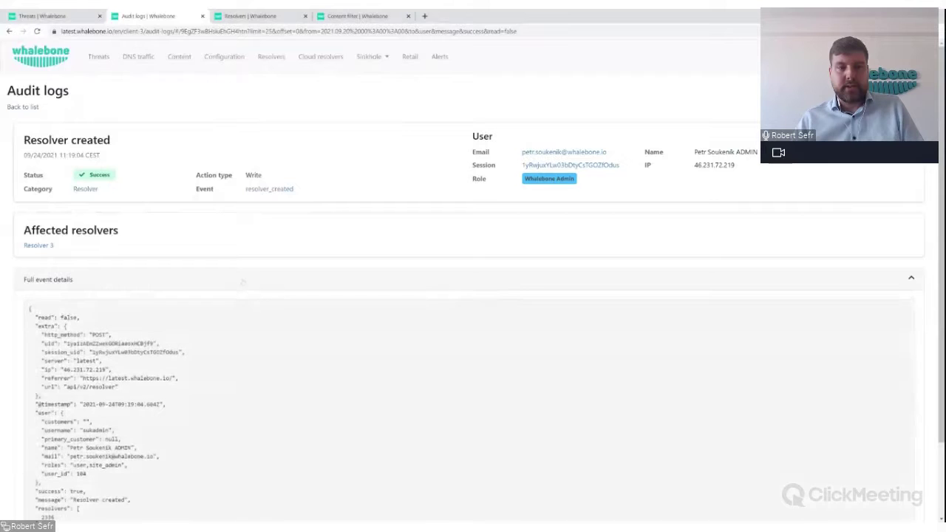
scroll(216, 304, "down", 1)
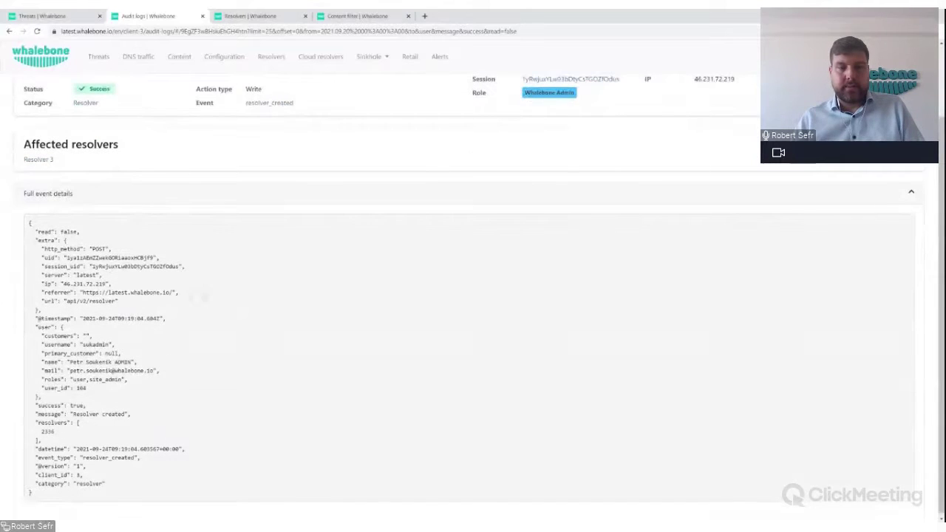
scroll(125, 311, "up", 1)
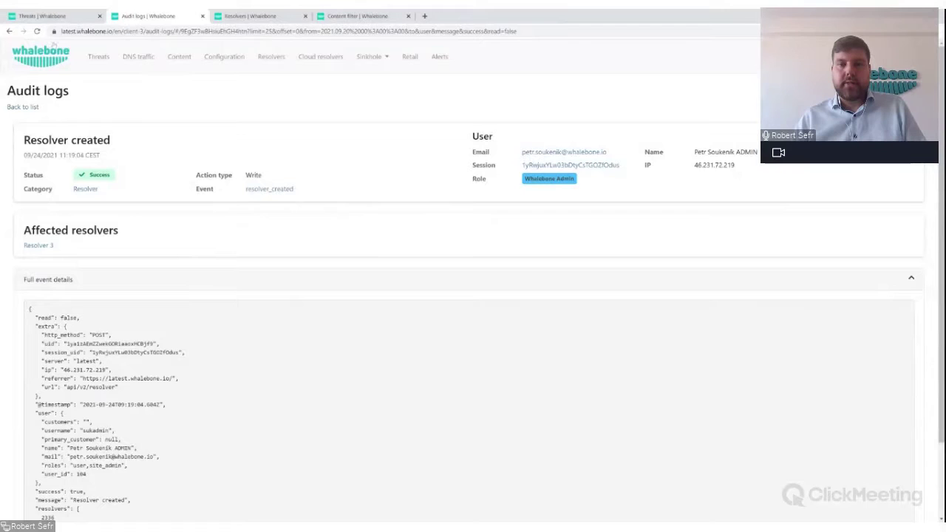
Step: Return to the audit log list and clear the Write filter
left_click(69, 22)
left_click(142, 16)
left_click(22, 106)
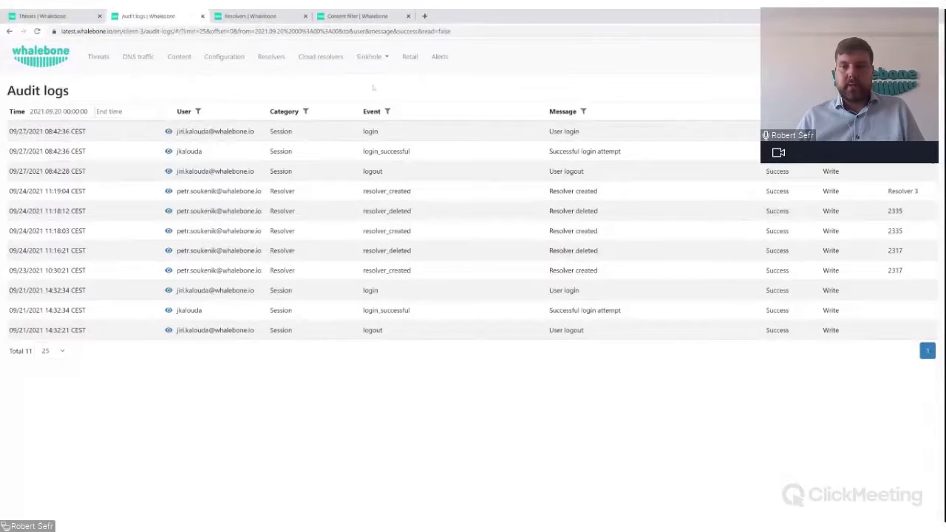
left_click(865, 167)
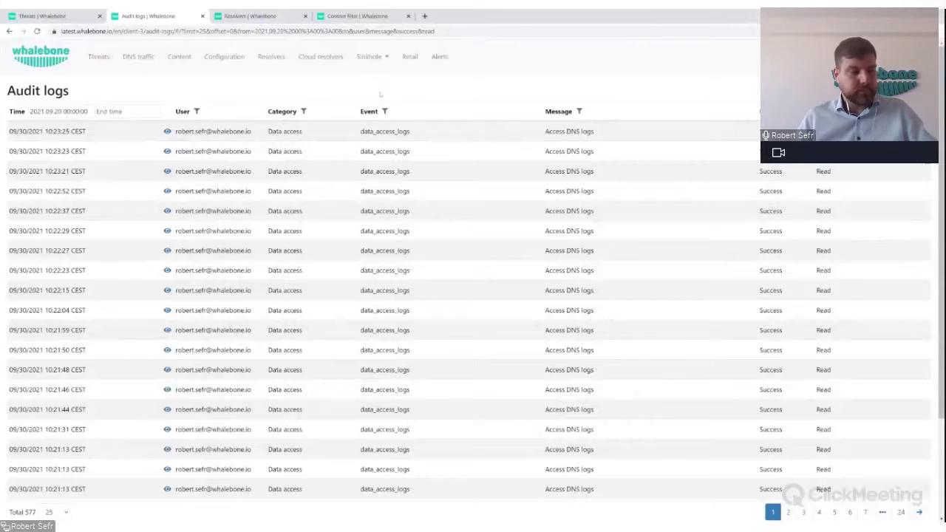
Step: Switch to the Threats overview and go to the table of individual threat events below the charts
left_click(60, 17)
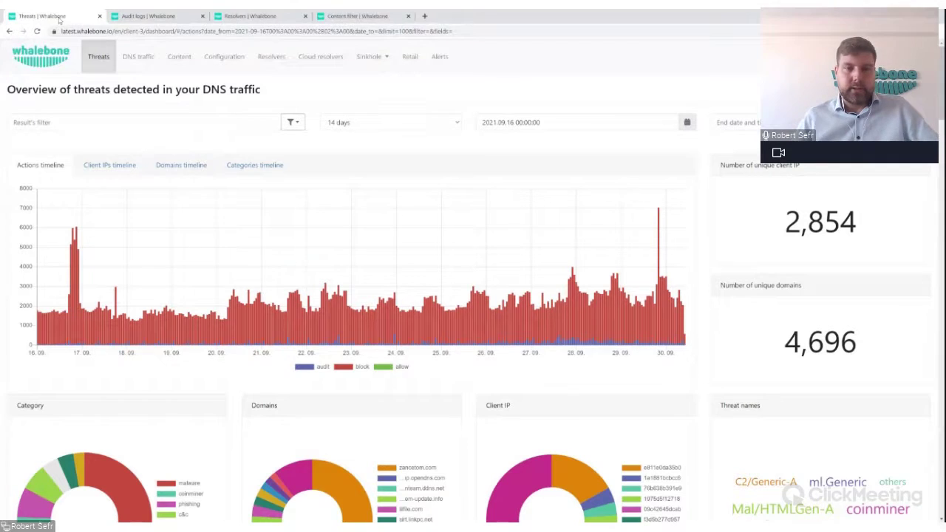
scroll(552, 252, "down", 6)
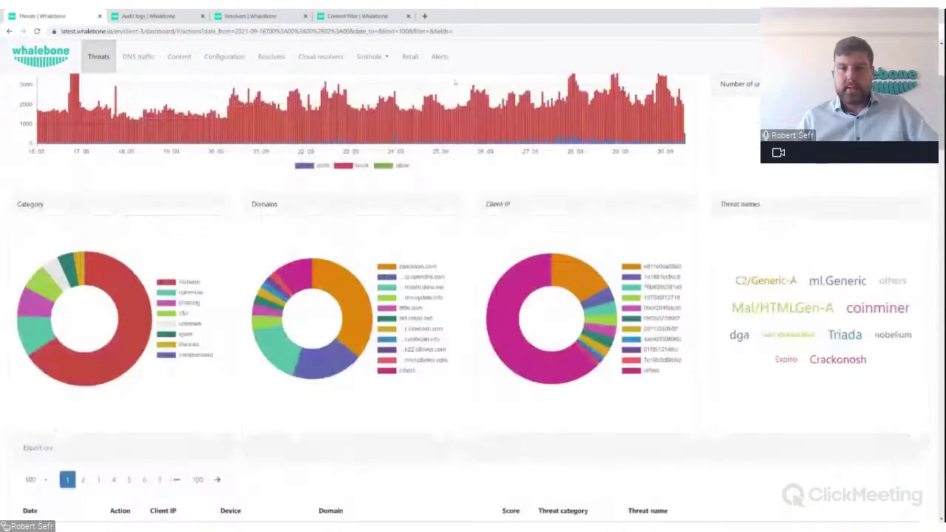
scroll(552, 253, "down", 1)
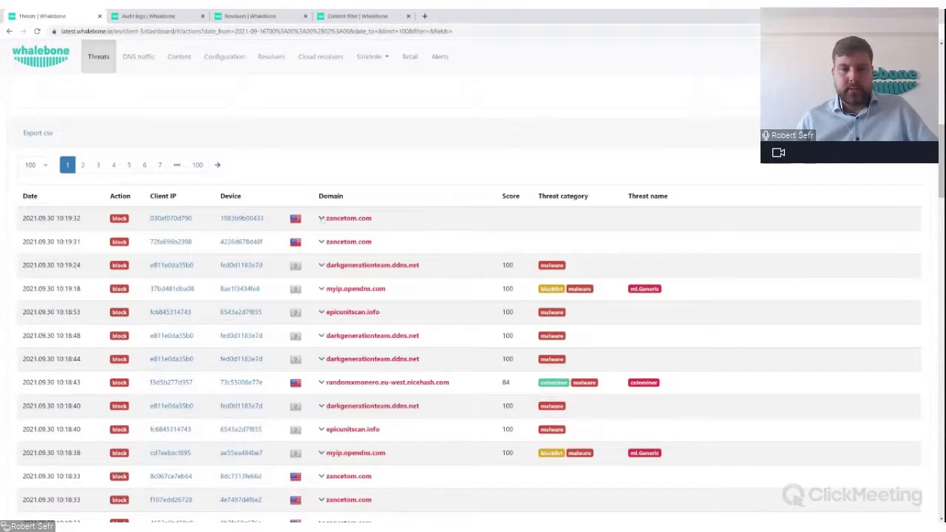
Step: Review the actions and external checks offered for zancetom.com in the newest threat event
left_click(321, 219)
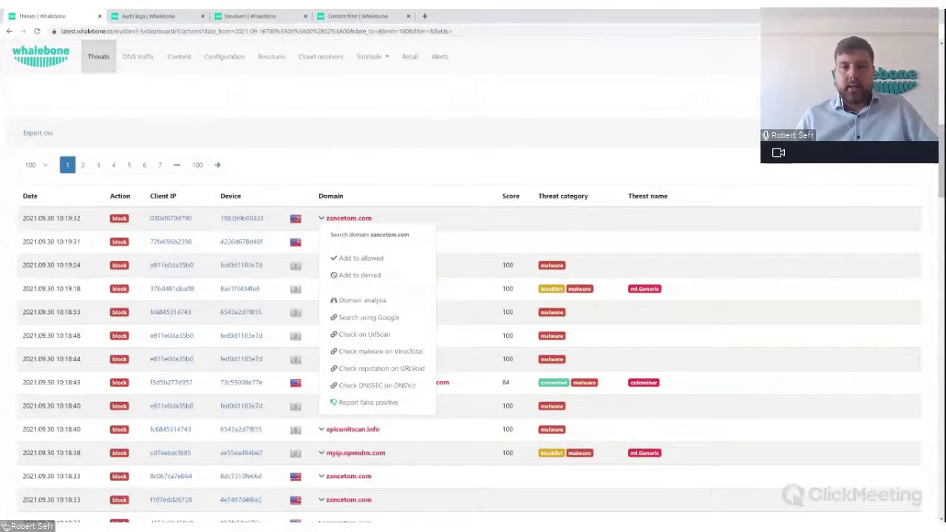
left_click(371, 176)
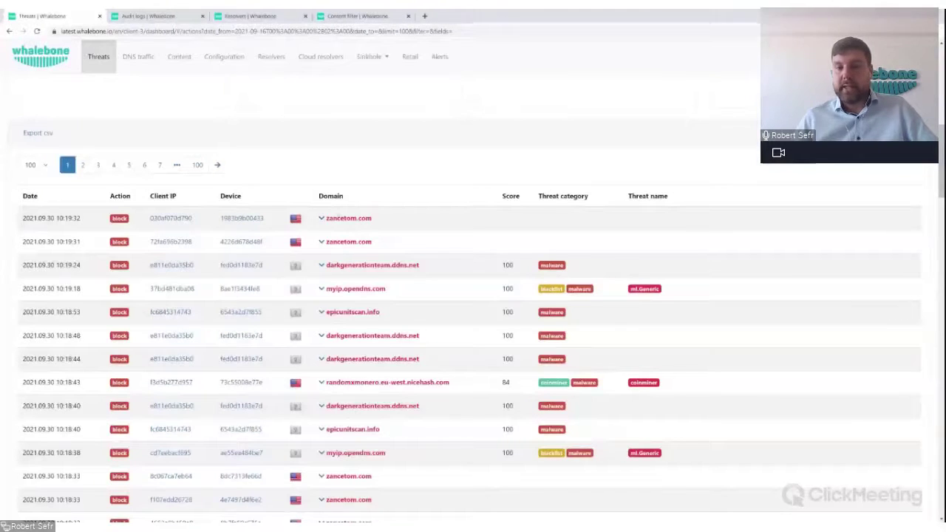
left_click_drag(371, 218, 444, 237)
left_click(444, 235)
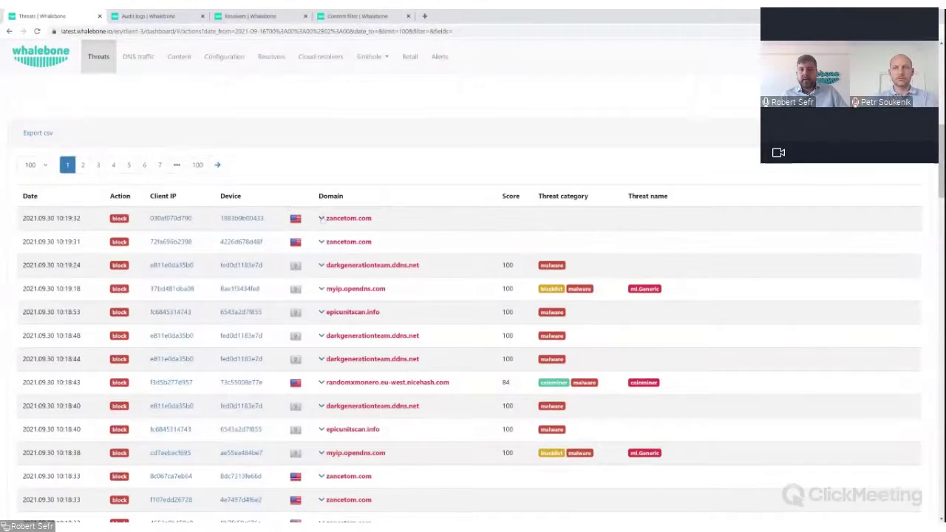
Step: Add darkgenerationteam.ddns.net from the threat events to the Default list of denied domains
left_click(322, 219)
left_click(322, 265)
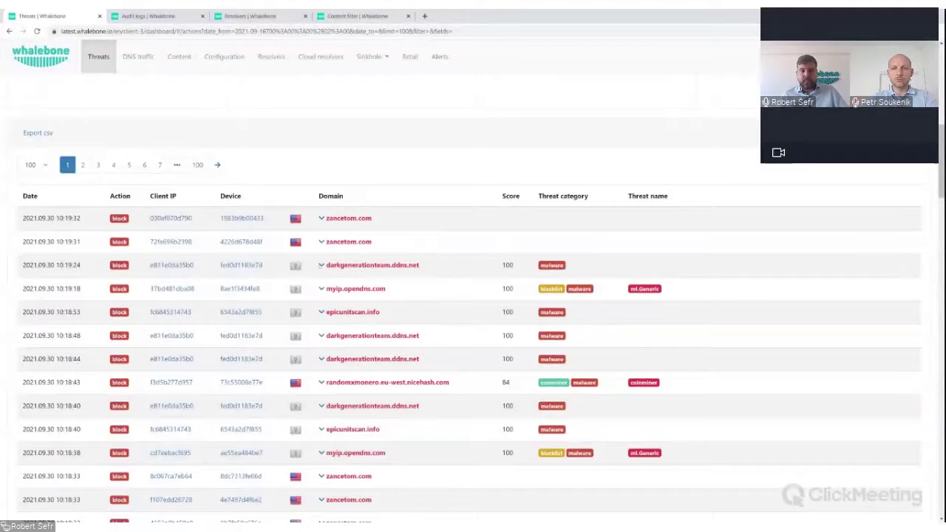
left_click(321, 265)
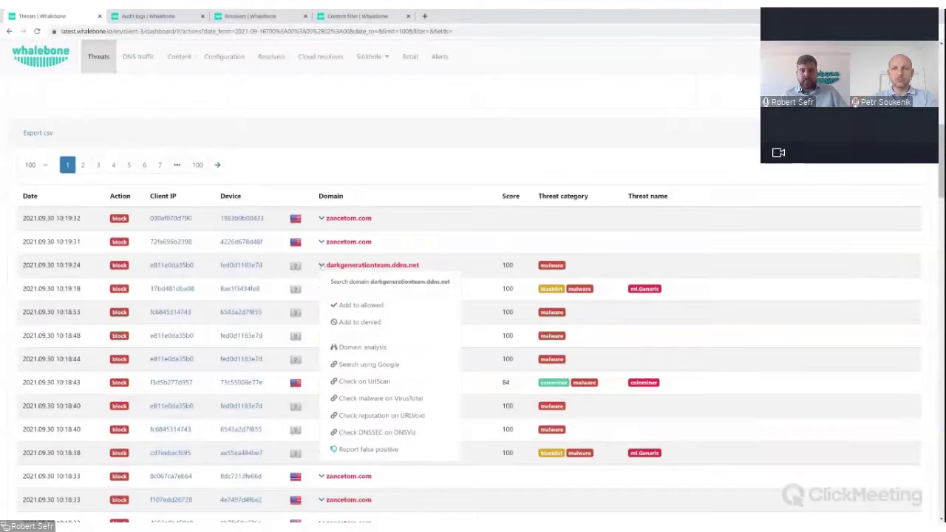
left_click(356, 323)
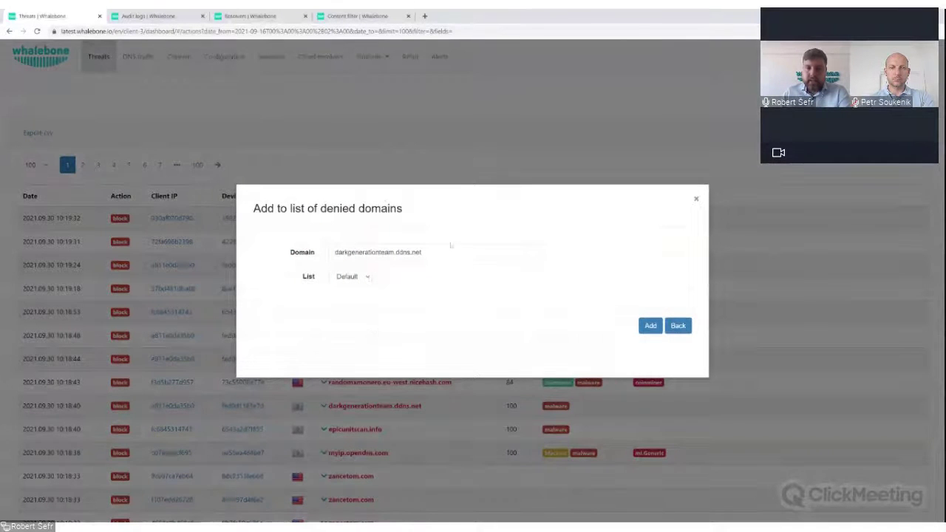
left_click(362, 279)
left_click(435, 291)
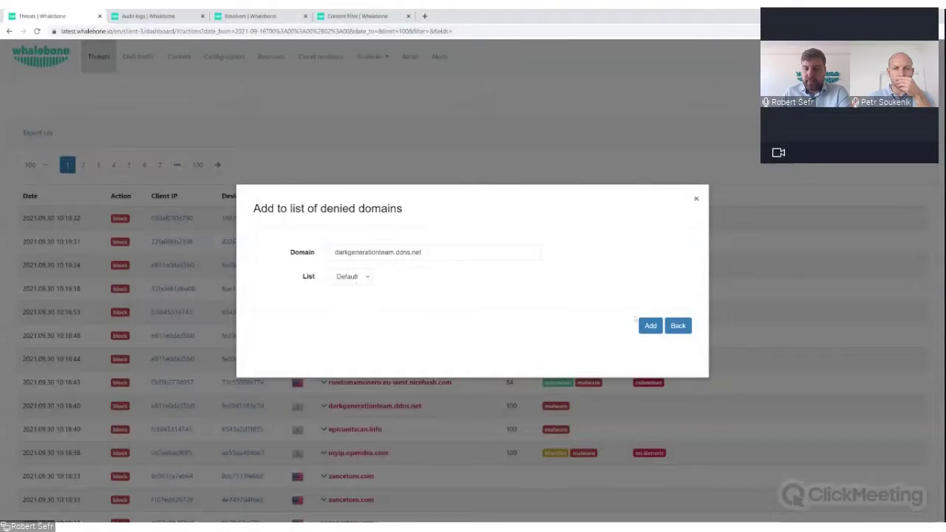
left_click(653, 331)
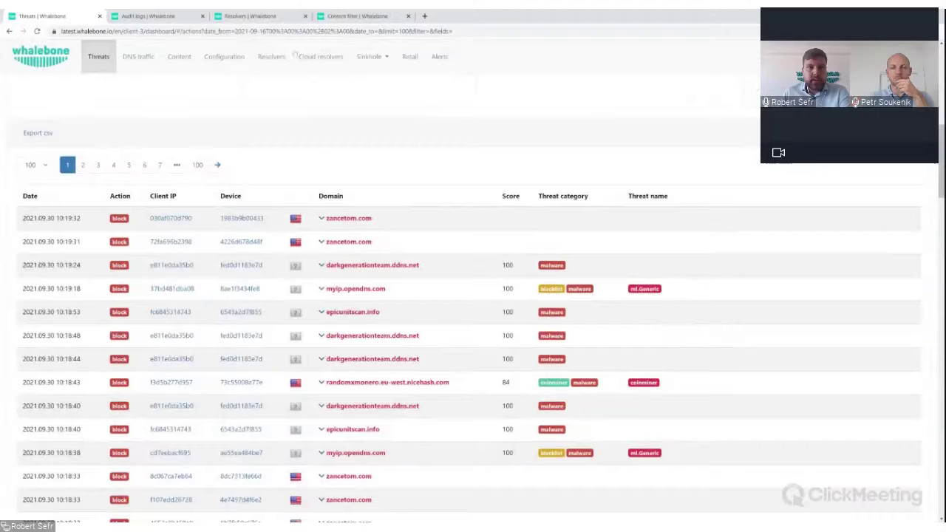
Step: Open the Allow / Deny lists configuration in a new tab, and return to the threat events
middle_click(224, 58)
left_click(155, 15)
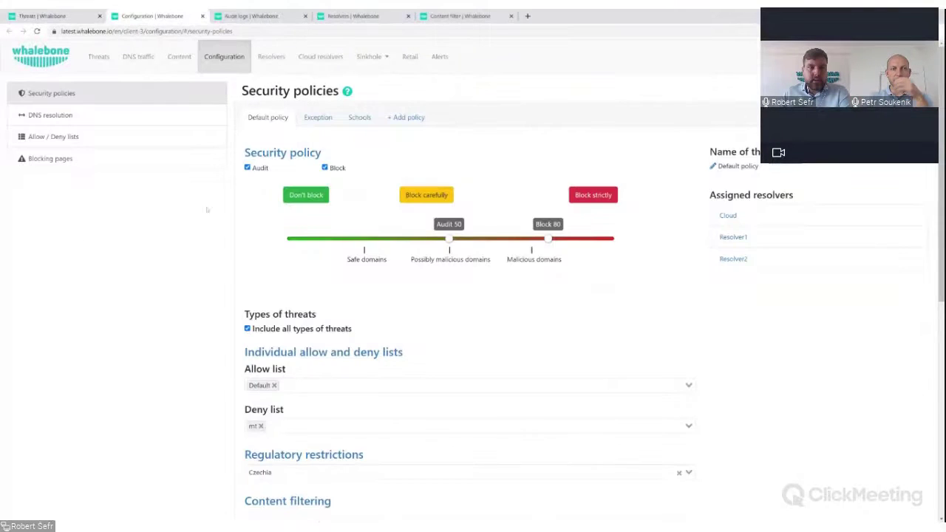
left_click(53, 136)
left_click(46, 14)
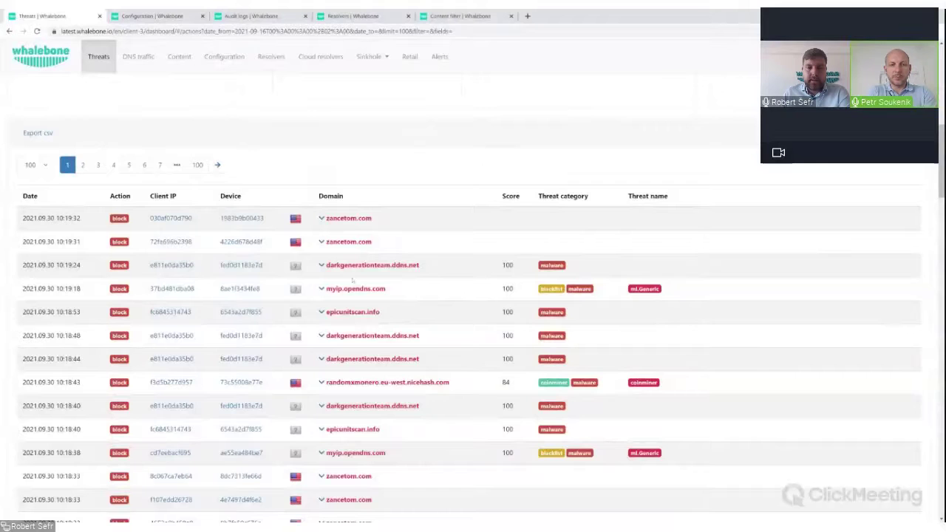
Step: Add darkgenerationteam.ddns.net from the threat events to the allowed domains and review its other domain options
left_click(322, 266)
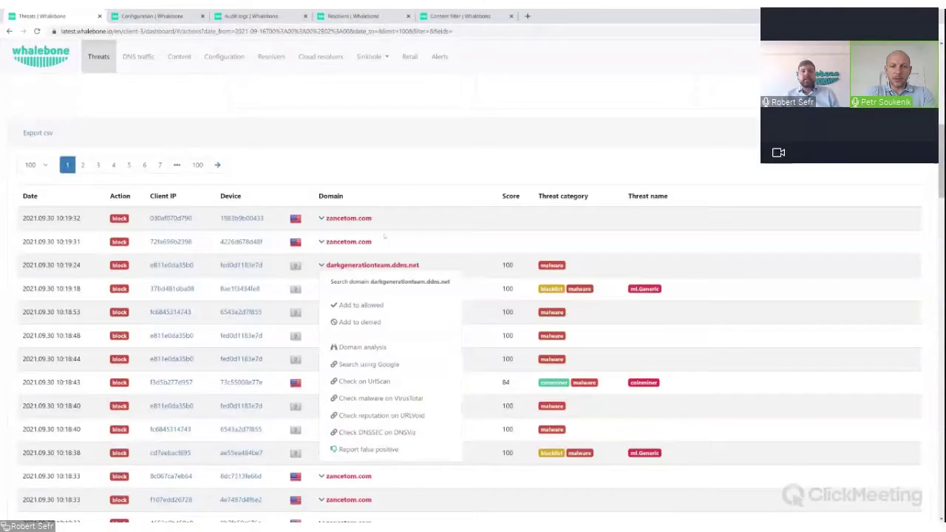
left_click(360, 306)
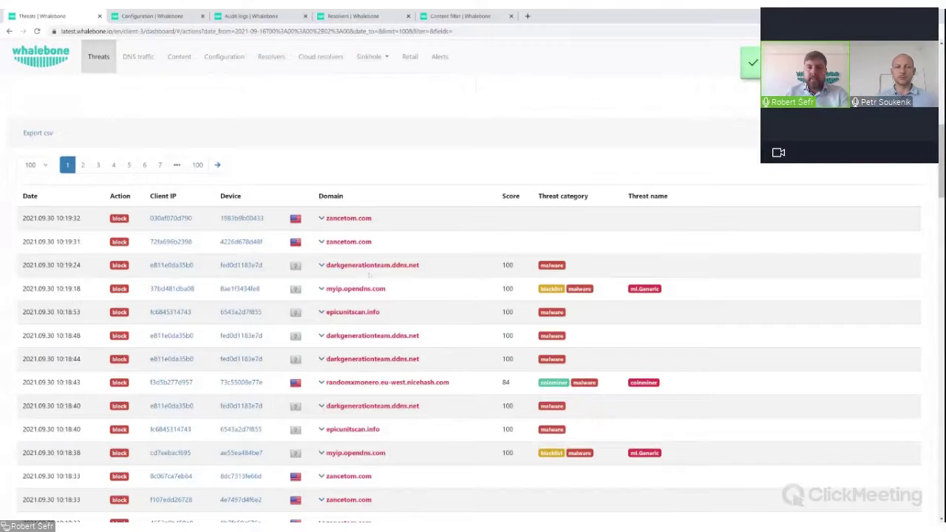
left_click(371, 307)
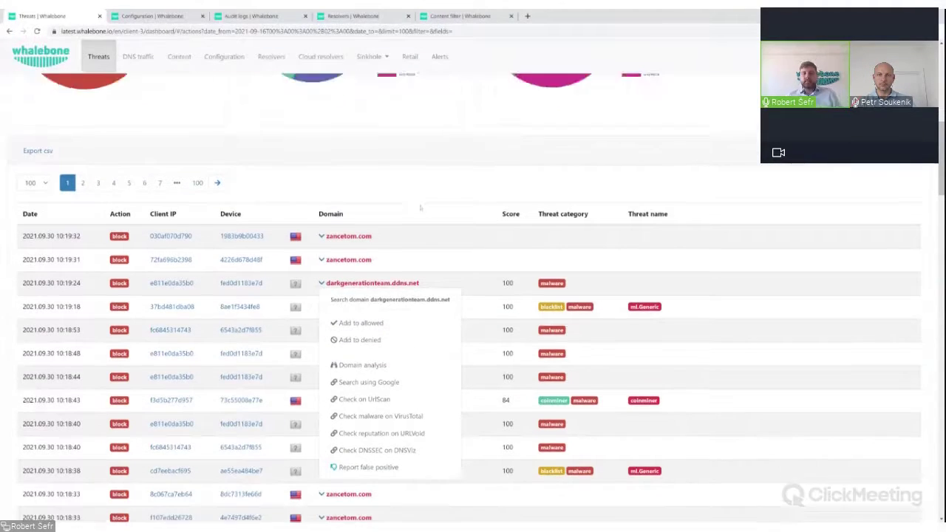
left_click(427, 186)
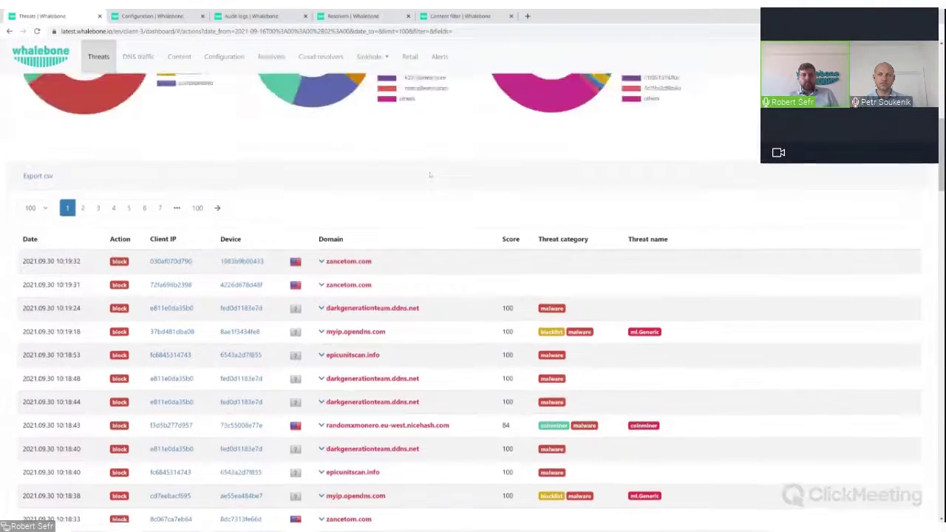
Step: Search Google for darkgenerationteam.ddns.net from its threat event, review the search query, and return to the threats overview
left_click(323, 309)
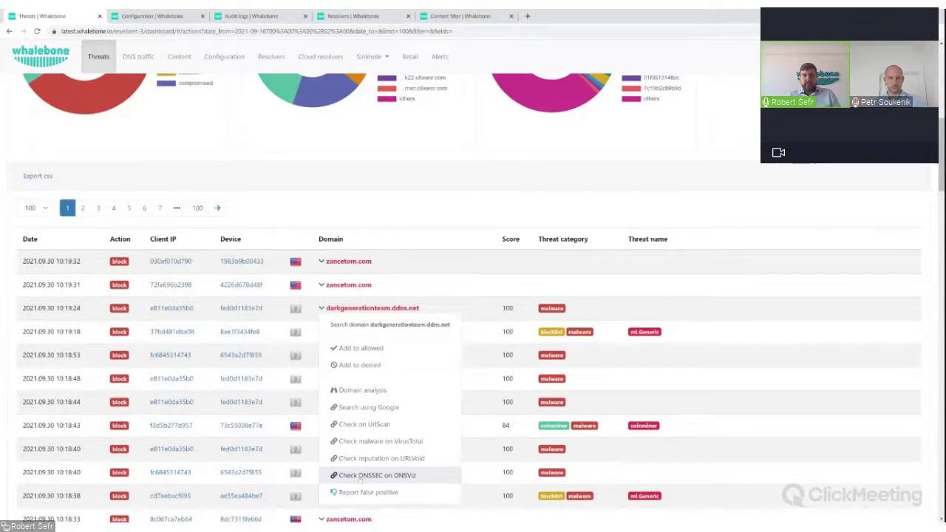
left_click(354, 407)
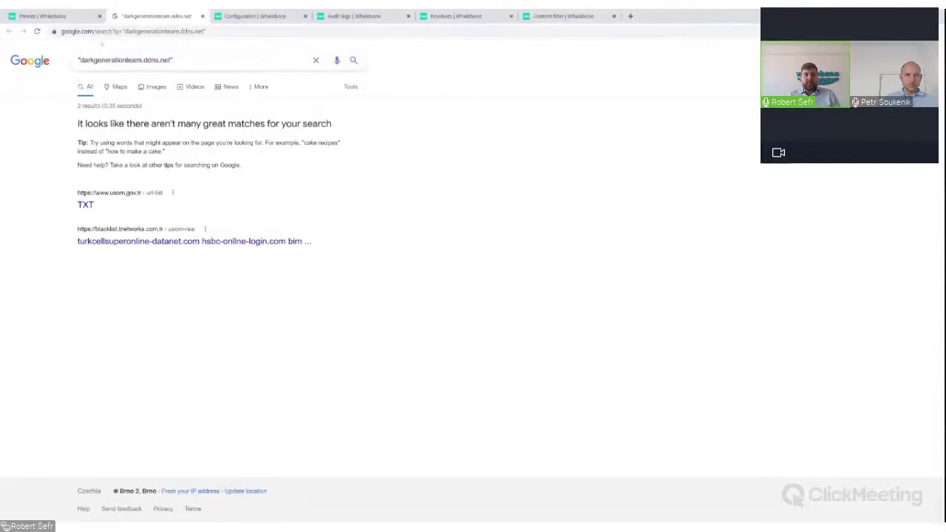
left_click(56, 22)
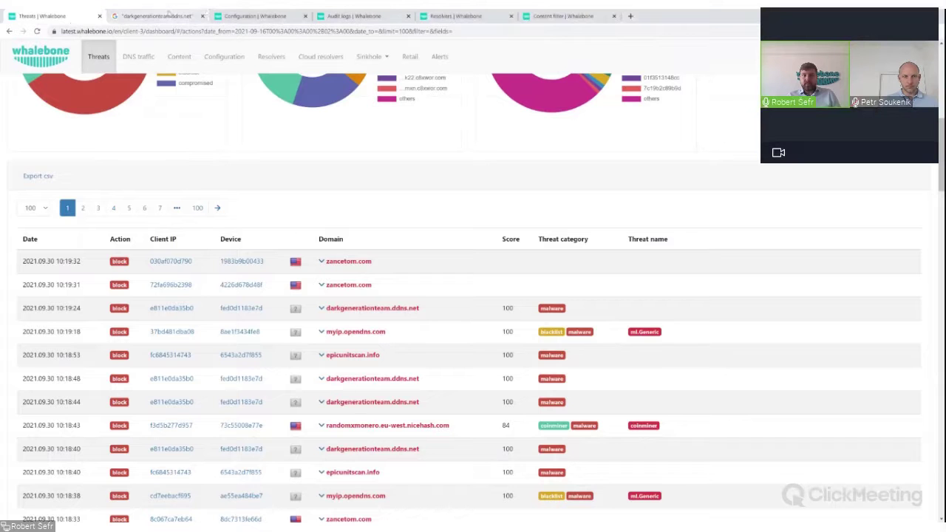
left_click(155, 16)
left_click_drag(173, 59, 77, 60)
left_click(77, 60)
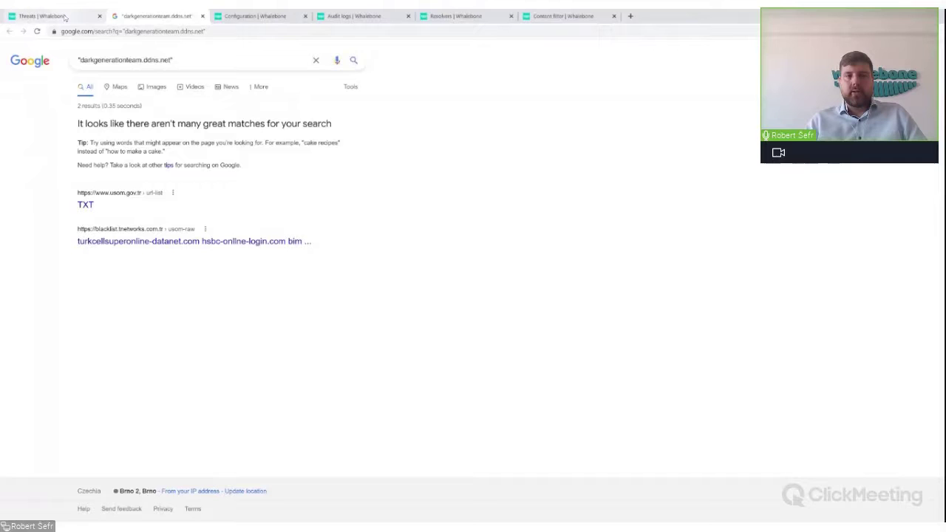
left_click(65, 18)
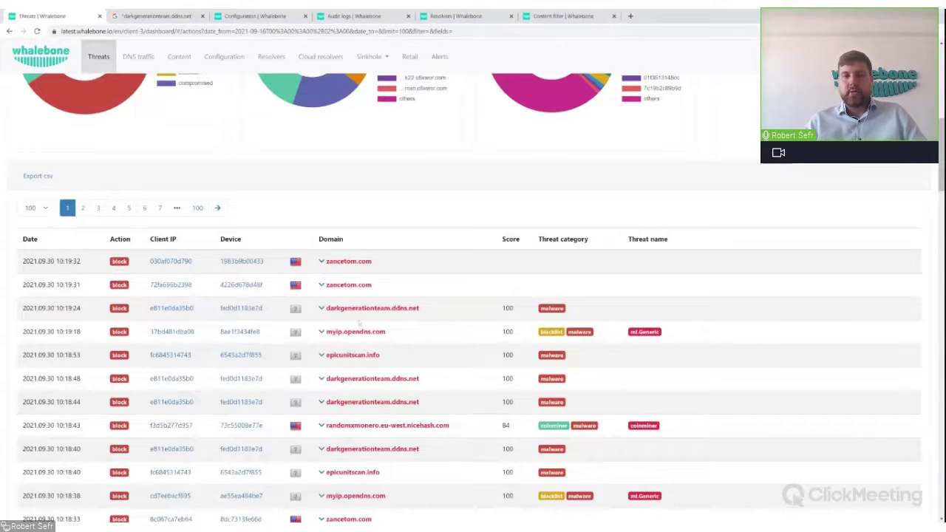
Step: Open the policy assignment settings of the local resolver Resolver1
scroll(337, 286, "down", 1)
scroll(337, 285, "down", 5)
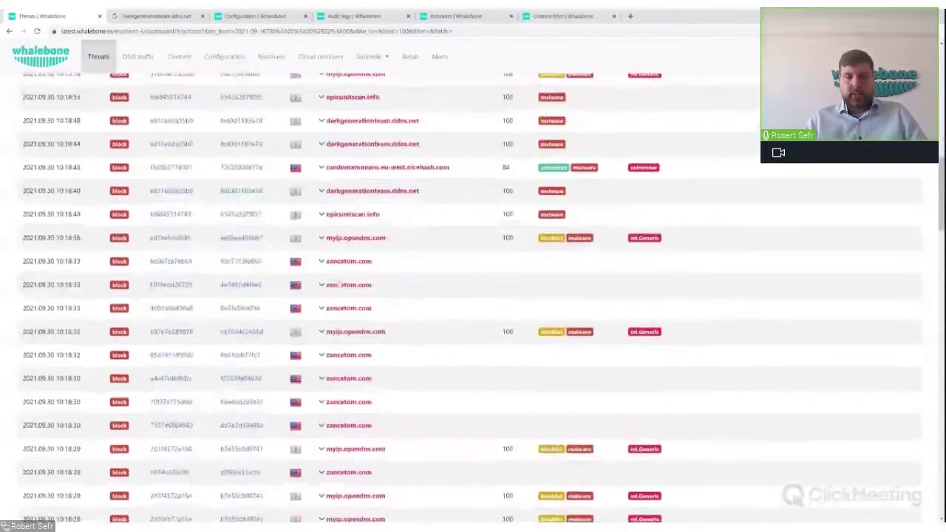
scroll(337, 284, "up", 10)
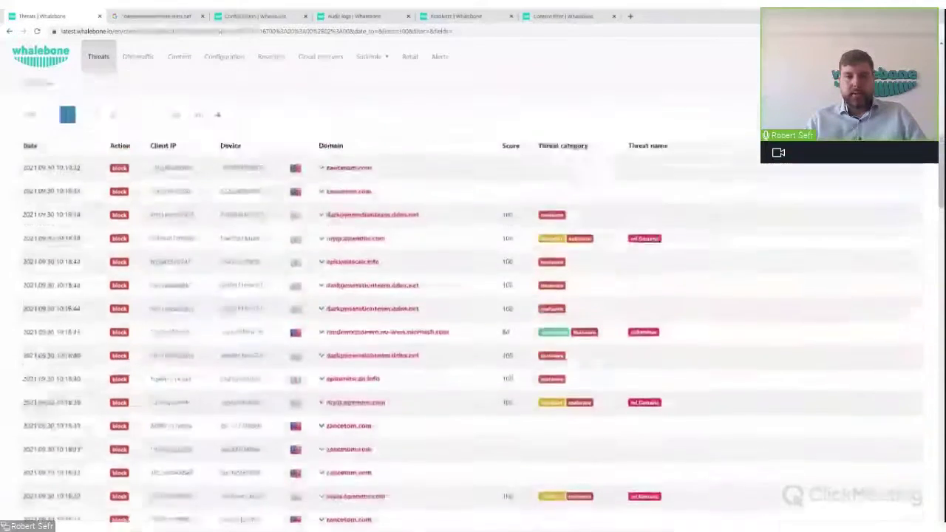
scroll(339, 283, "up", 7)
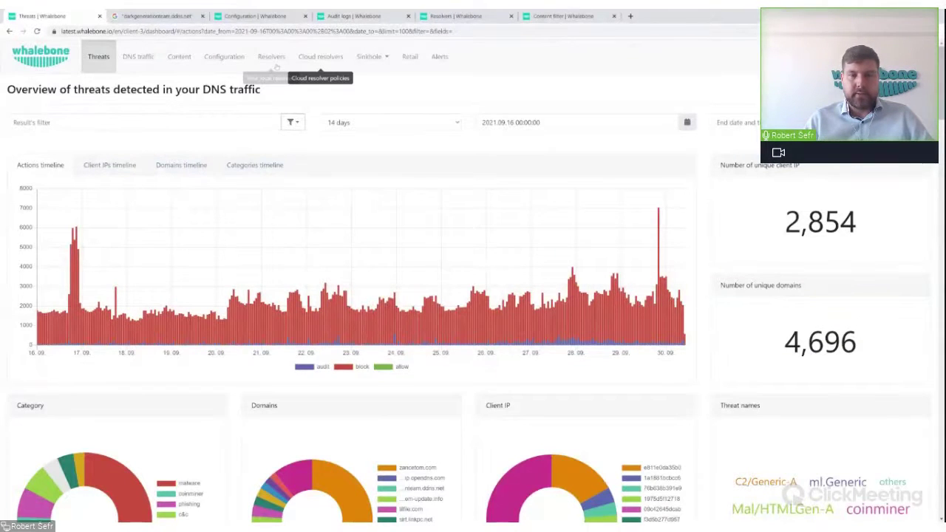
left_click(275, 65)
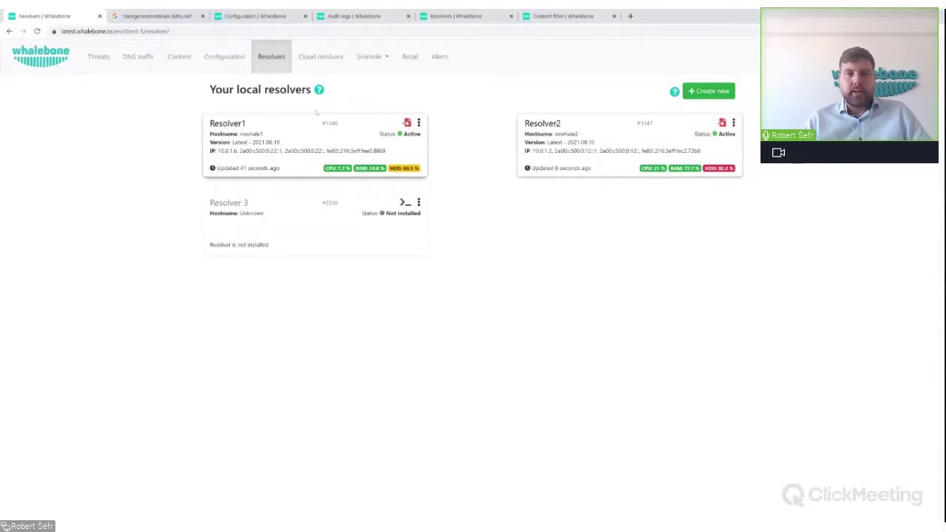
left_click(340, 127)
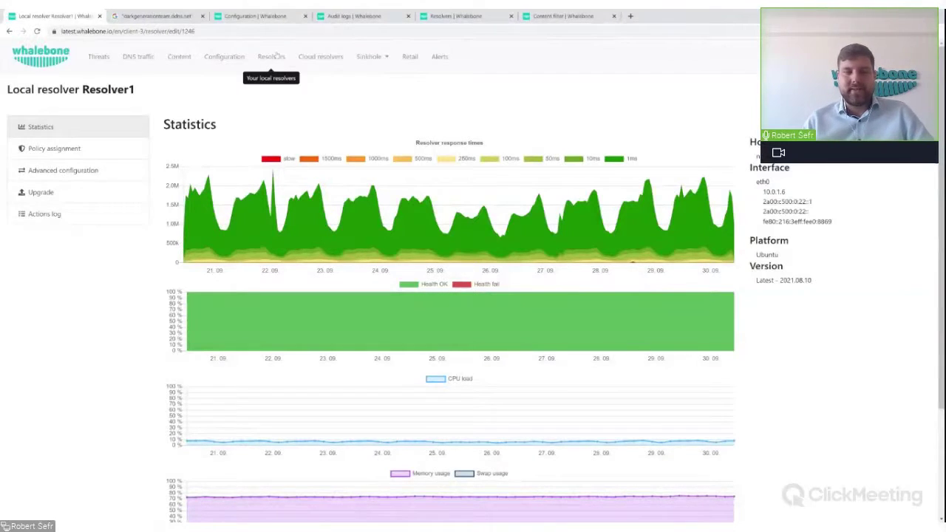
left_click(74, 148)
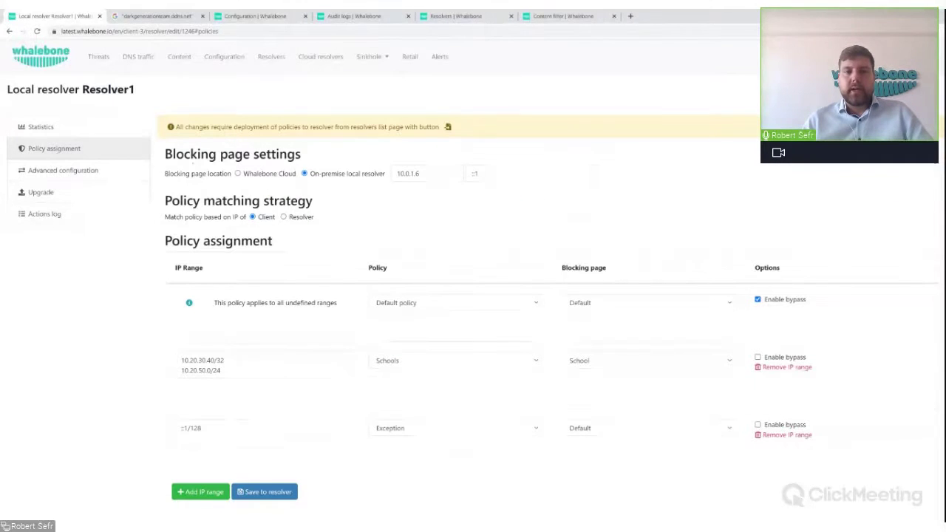
Step: Examine the policy matching strategy and the policy that applies to all undefined ranges
left_click_drag(326, 206, 164, 203)
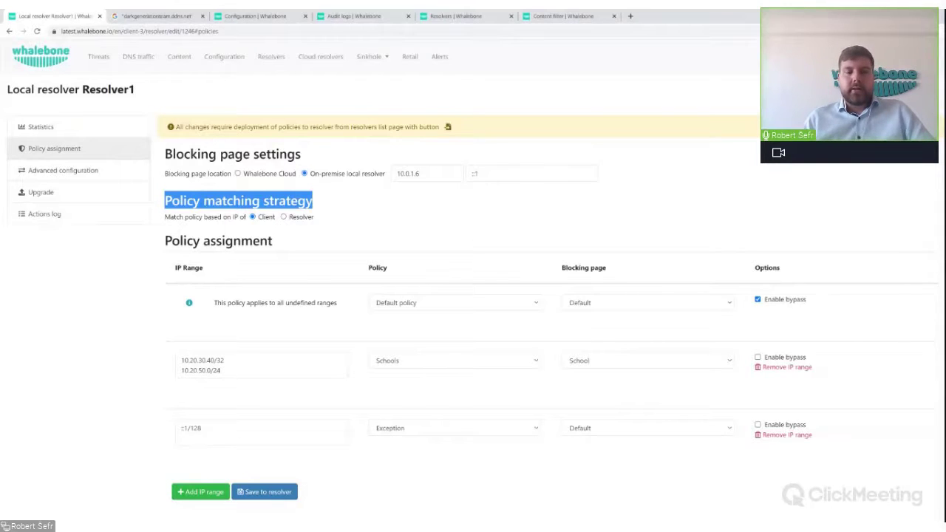
left_click_drag(281, 252, 162, 252)
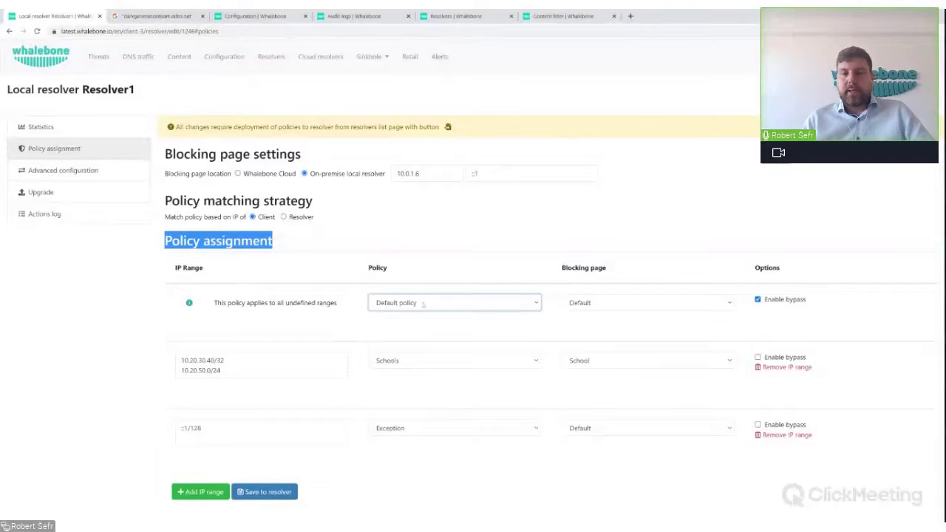
left_click_drag(338, 303, 212, 310)
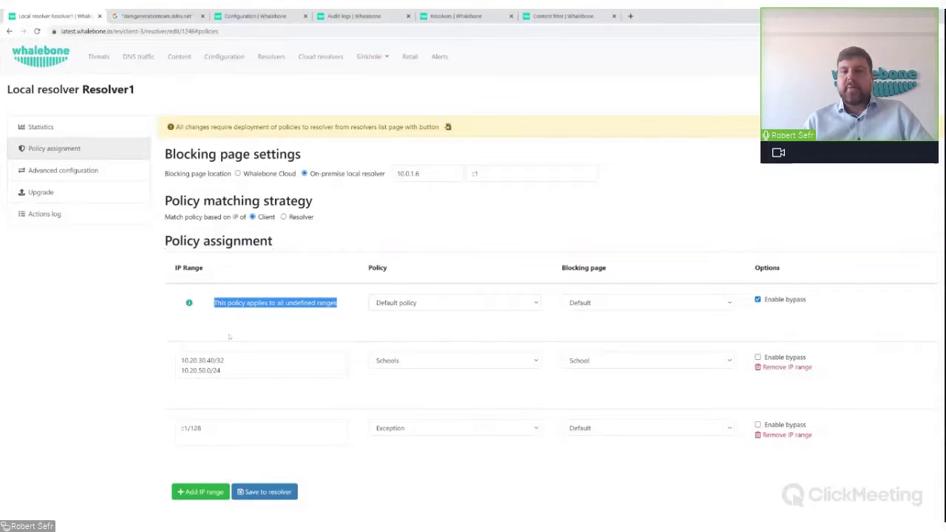
Step: Examine which IP ranges are assigned to the Schools and Exception policies on Resolver1
left_click(406, 361)
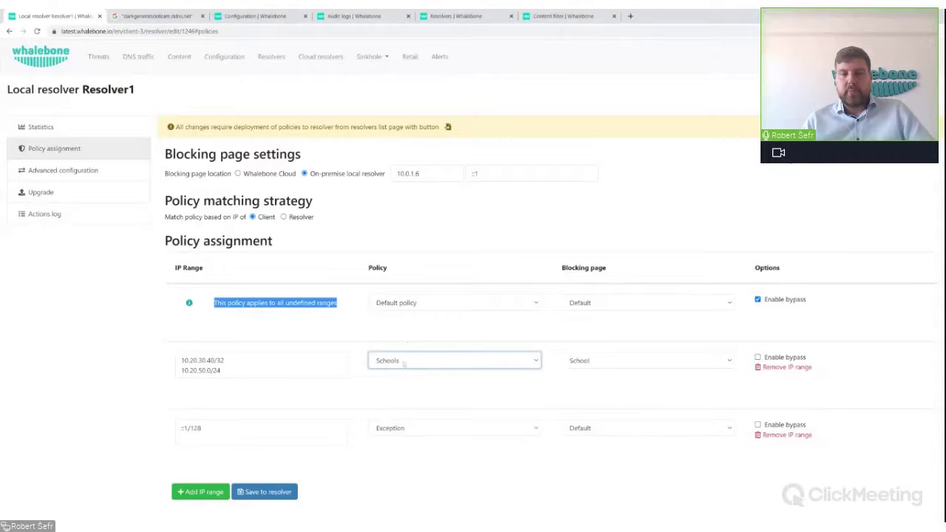
left_click_drag(222, 370, 124, 351)
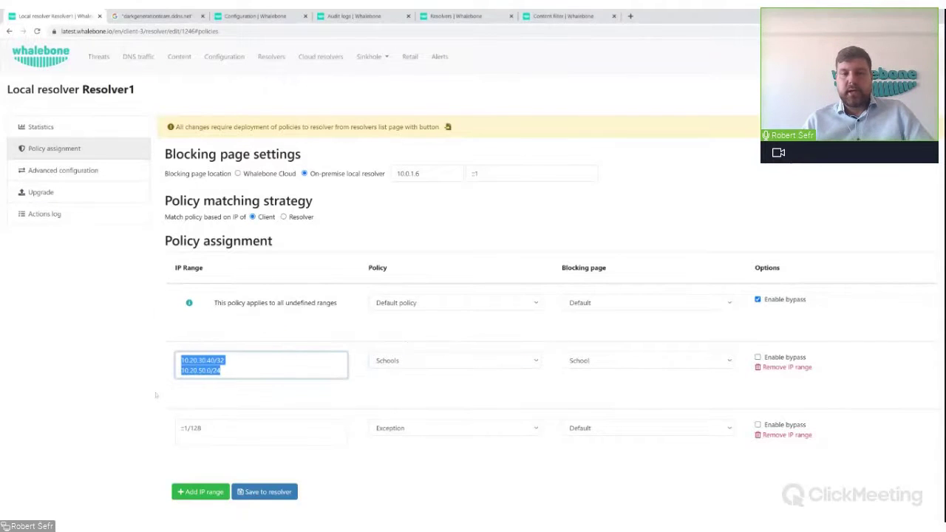
left_click(222, 429)
left_click(507, 414)
left_click(434, 435)
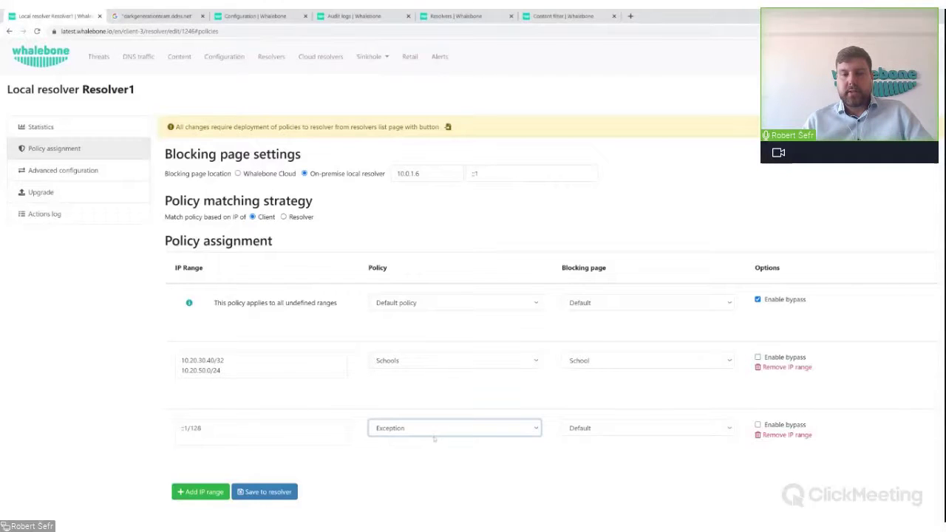
left_click(460, 410)
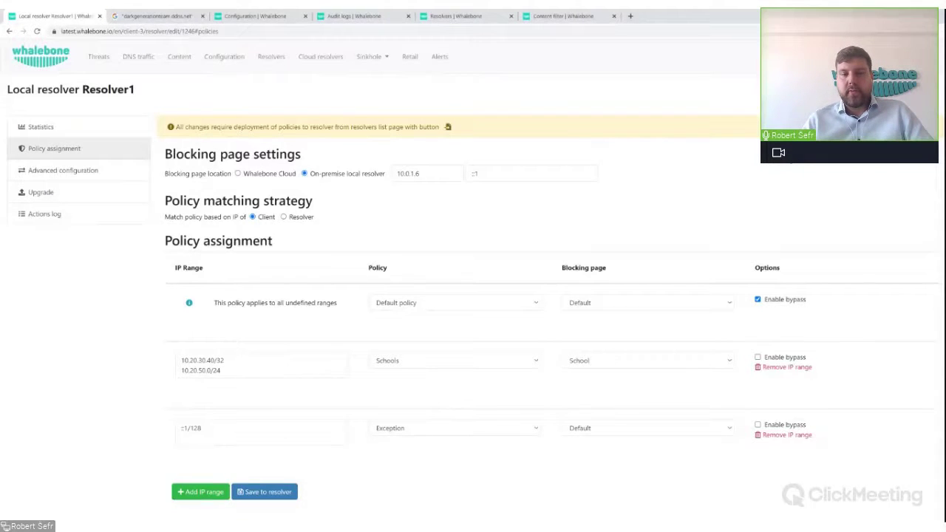
left_click_drag(220, 370, 157, 366)
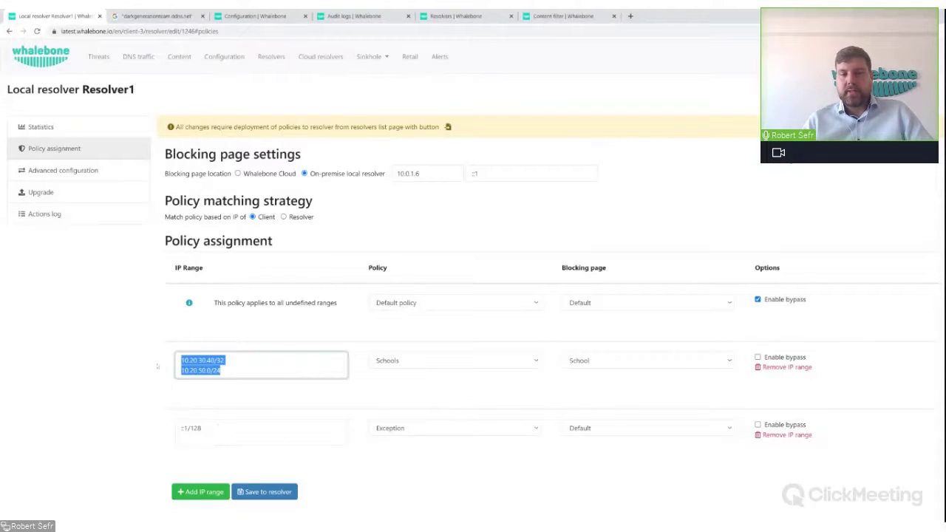
left_click(407, 369)
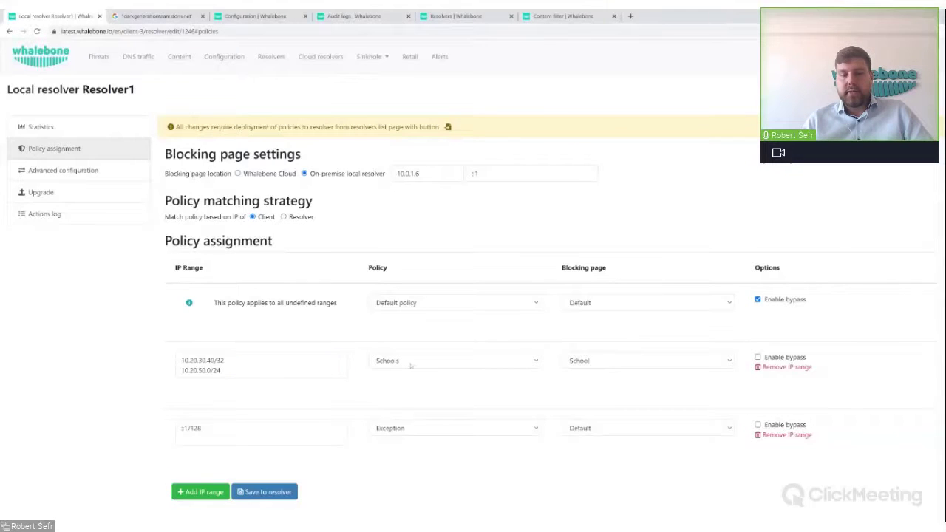
left_click_drag(203, 428, 100, 432)
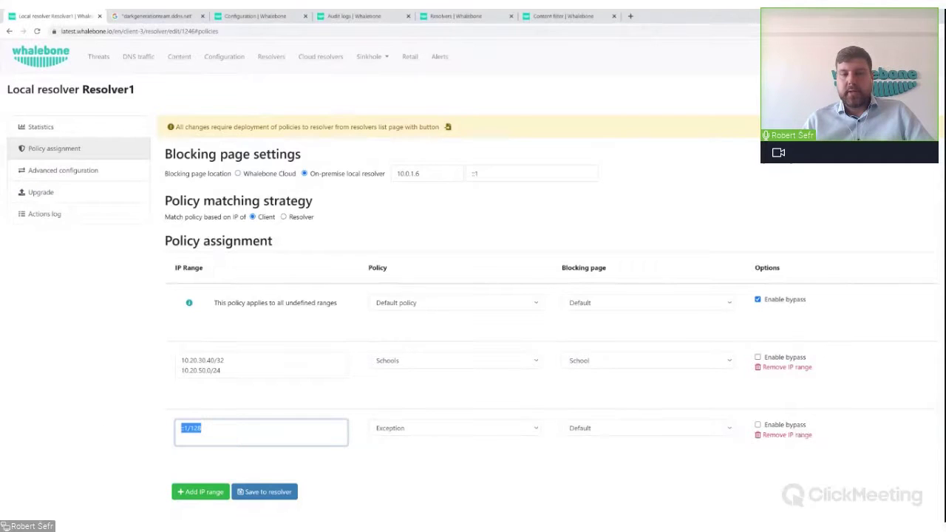
left_click(412, 442)
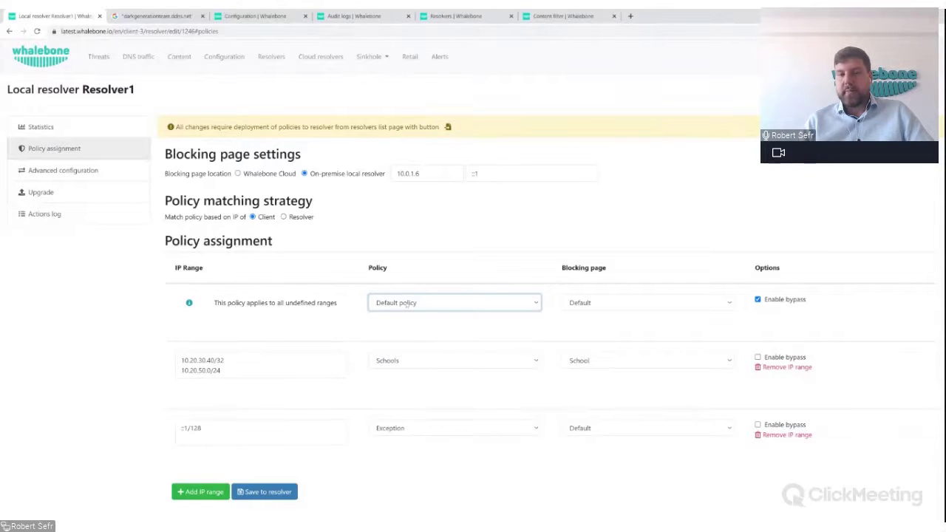
Step: Try policy matching by resolver IP, examine the 10.20.30.40/32 range, and set the matching back to Client
left_click_drag(166, 209, 325, 207)
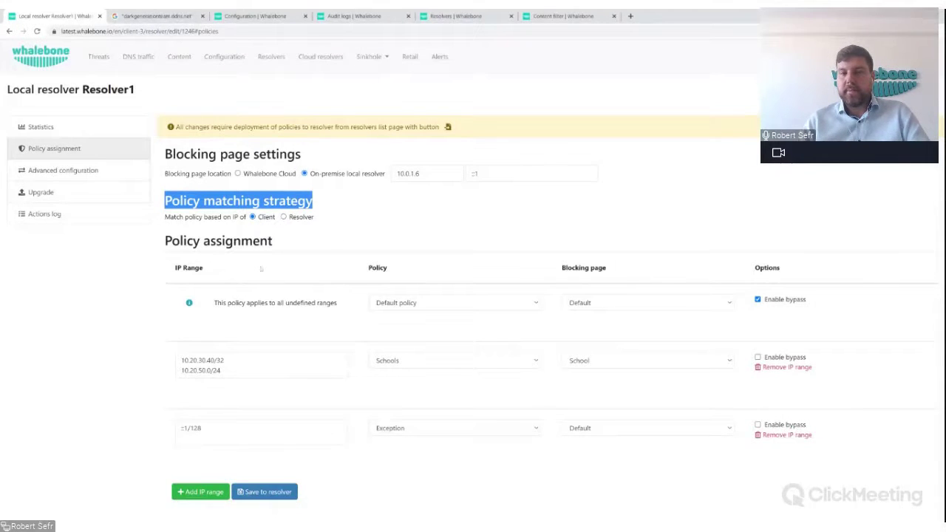
left_click(284, 224)
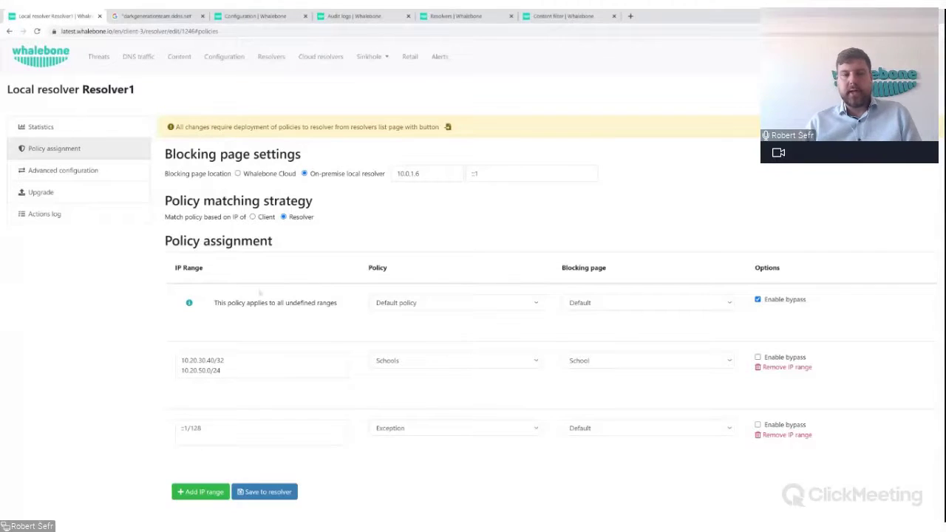
left_click_drag(222, 360, 151, 358)
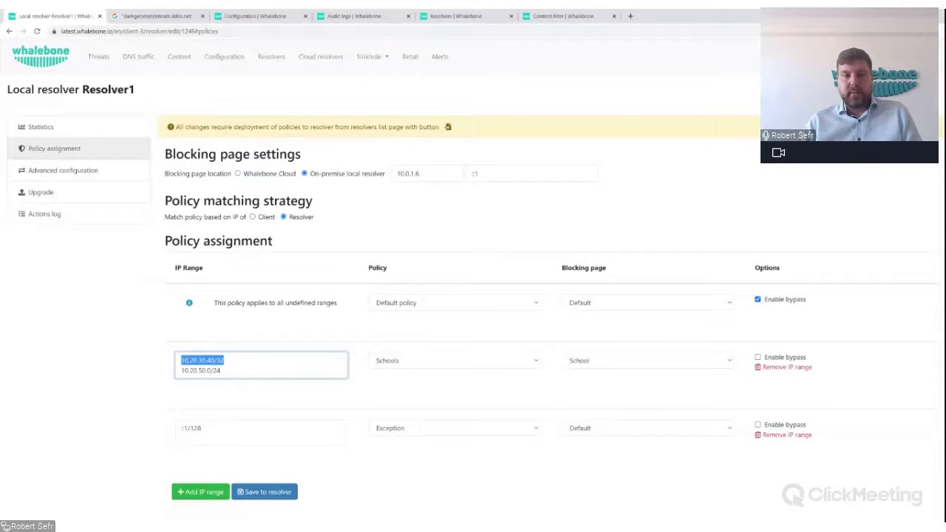
left_click(222, 360)
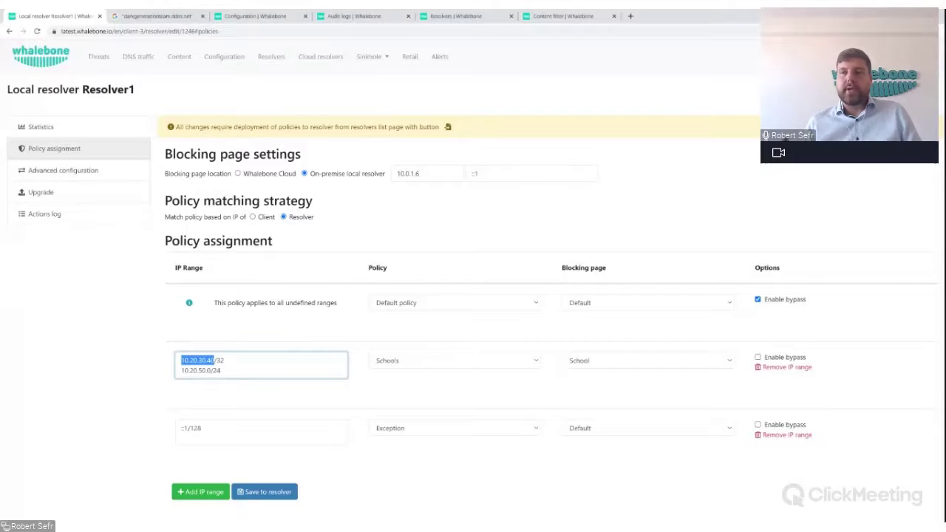
left_click(384, 328)
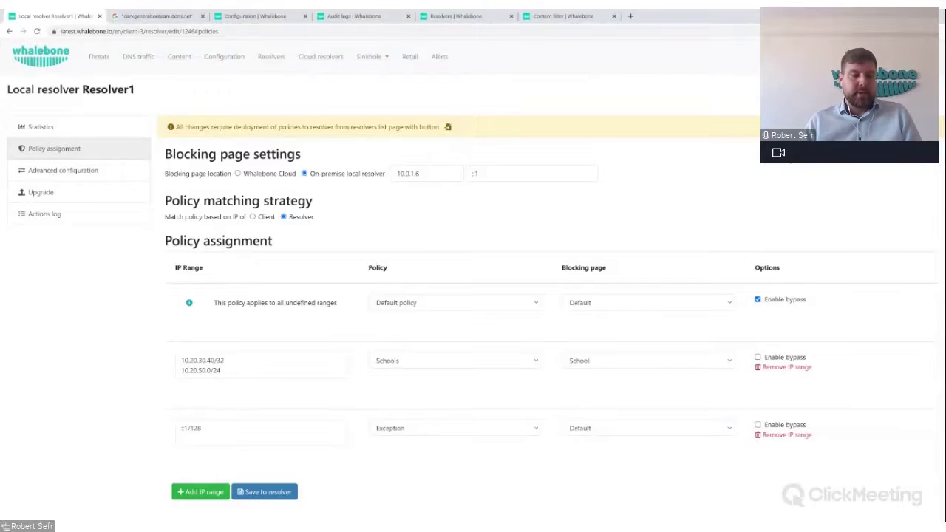
left_click(252, 216)
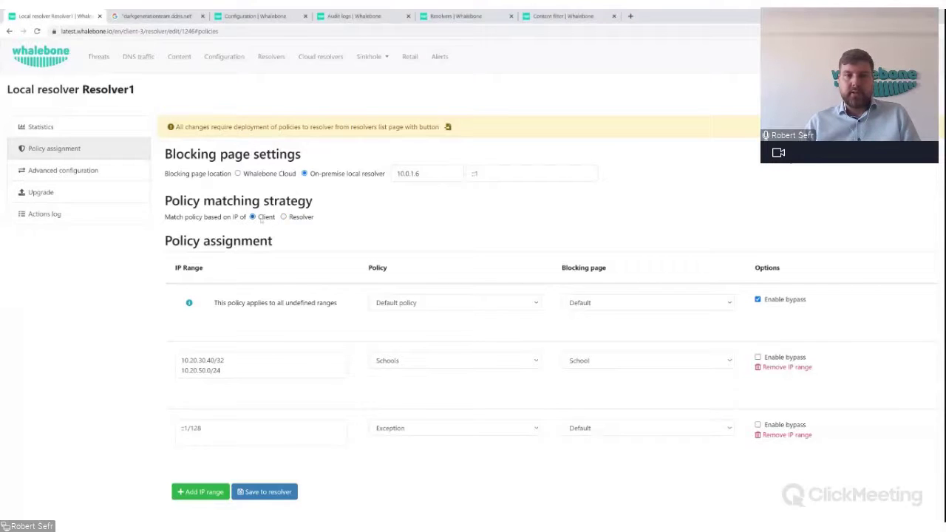
Step: Try the Resolver matching strategy again, examine both defined IP range entries, and restore matching by client IP
left_click_drag(345, 209, 165, 201)
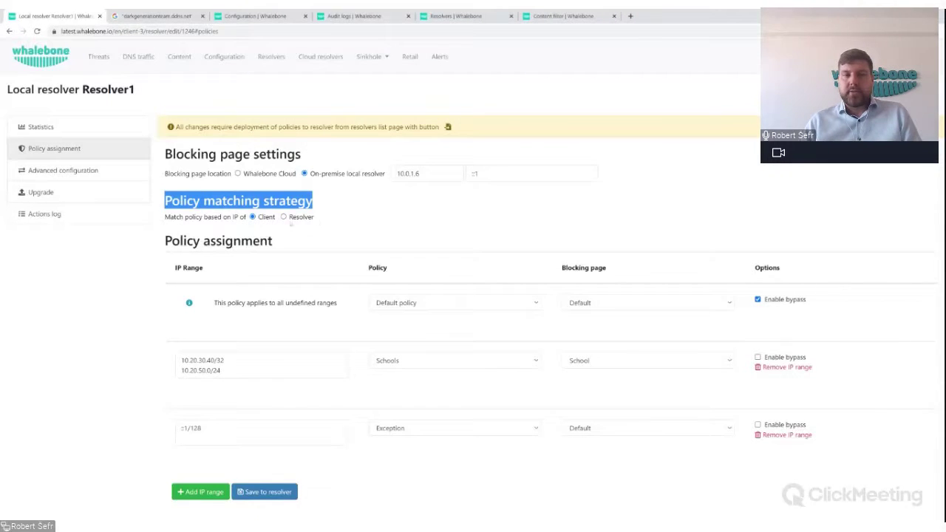
left_click(283, 216)
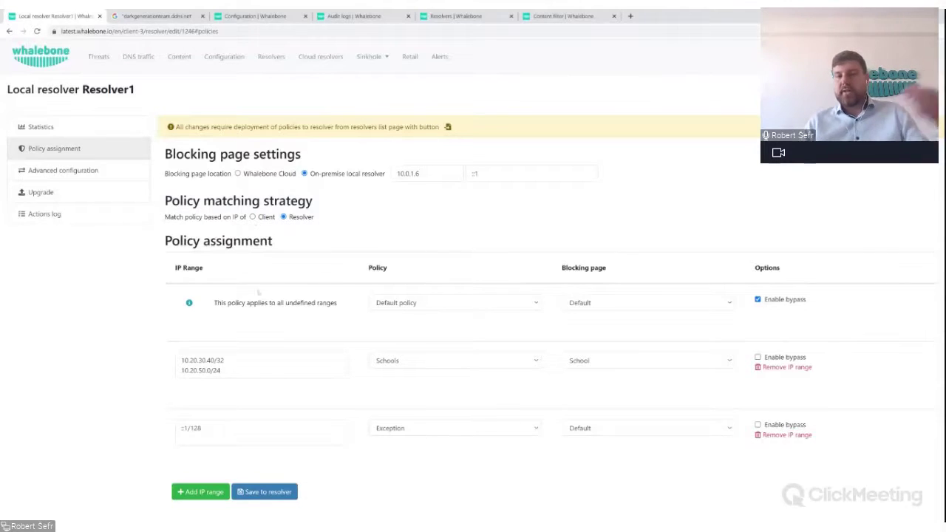
left_click(259, 365)
key("ctrl+a")
left_click(201, 428)
left_click(265, 354)
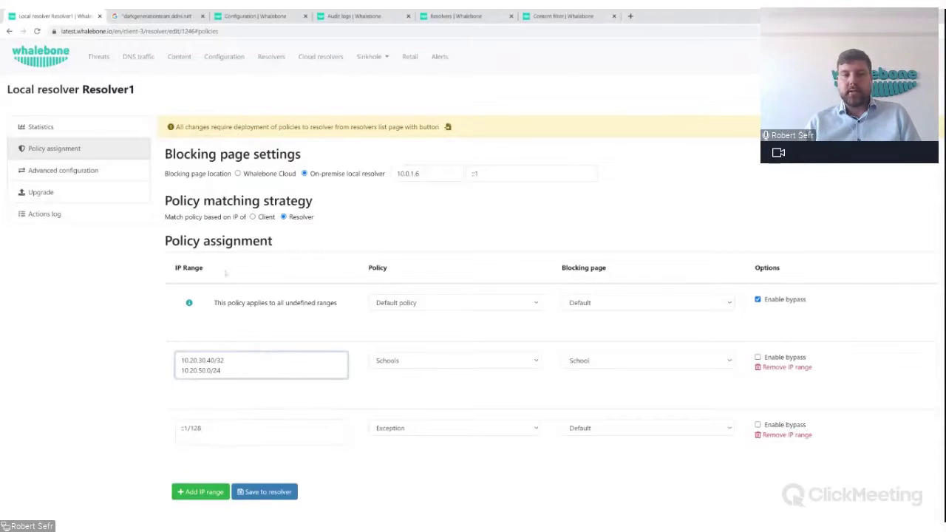
left_click(263, 218)
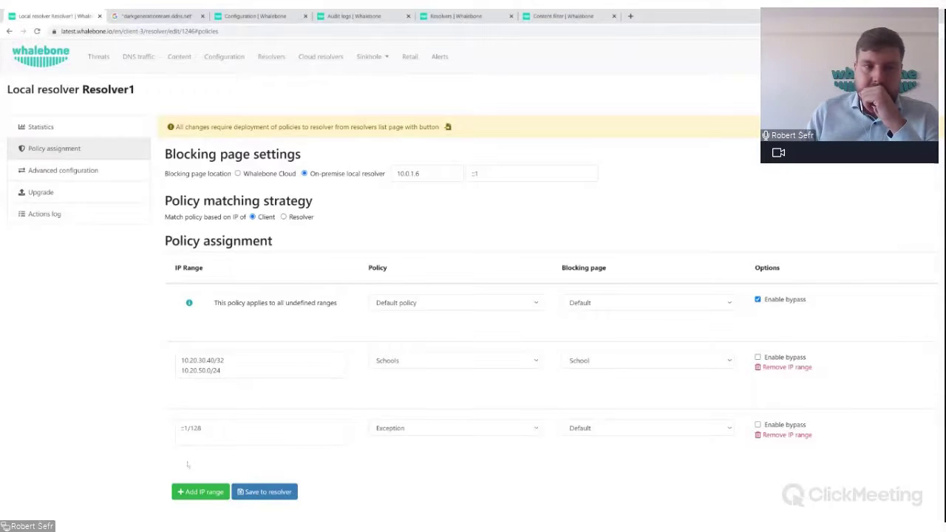
Step: Review Resolver1's upgrade options, including the upgrades track and rollback, and return to its statistics
left_click(42, 195)
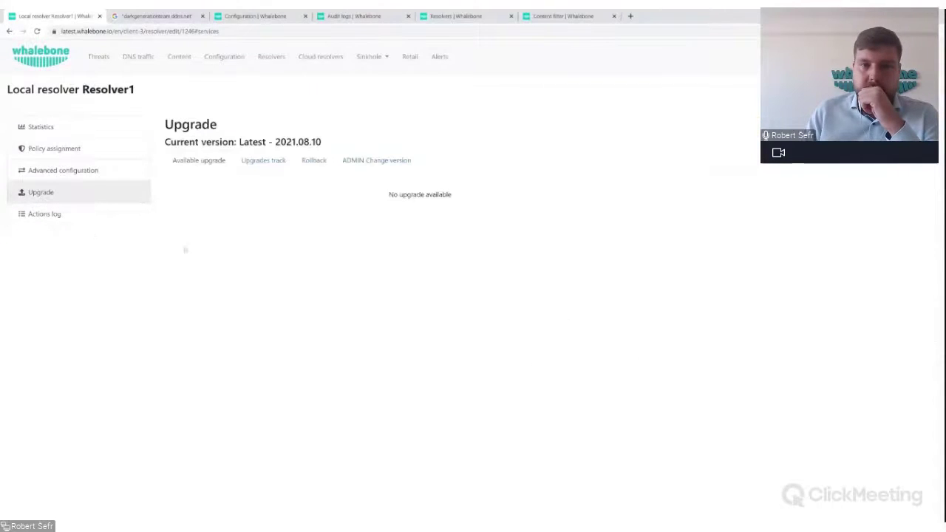
left_click(263, 160)
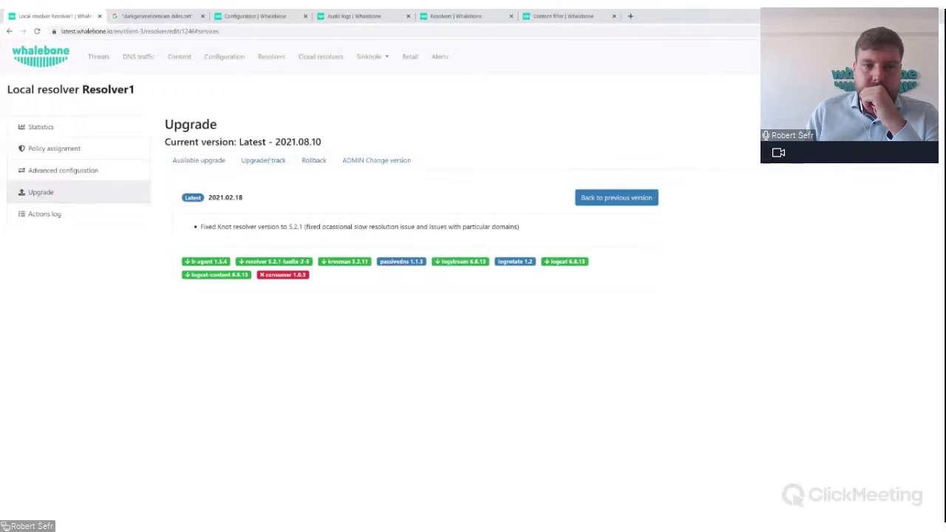
left_click(84, 130)
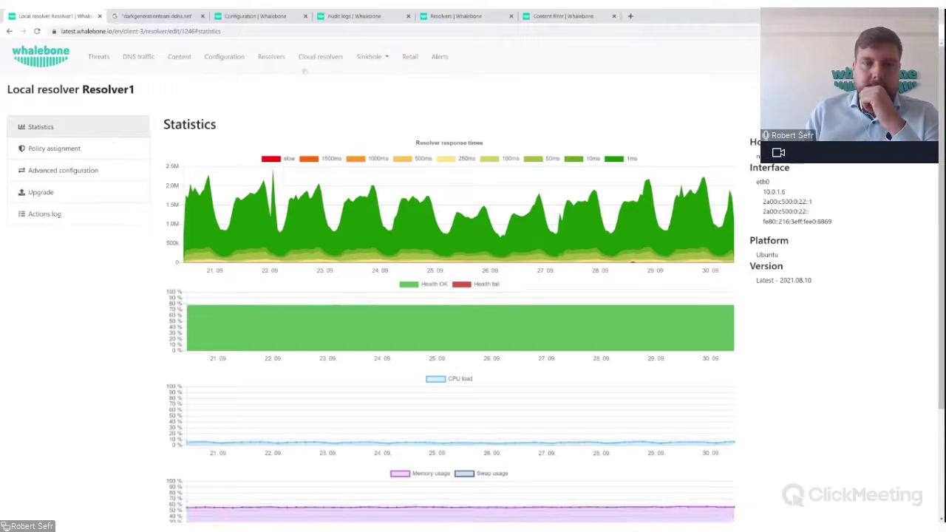
Step: Check the local resolvers overview and examine the Latest and Steady options under the organization's resolver update policies
left_click(270, 57)
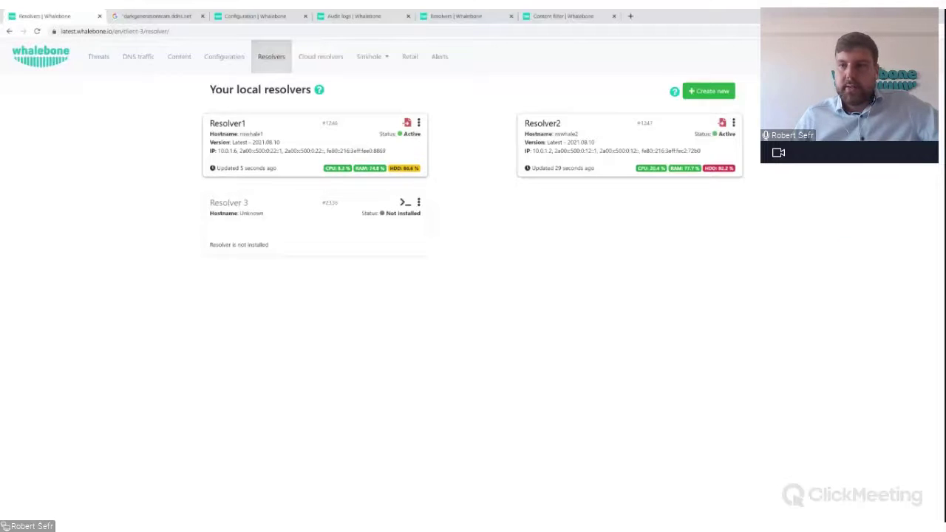
key("F5")
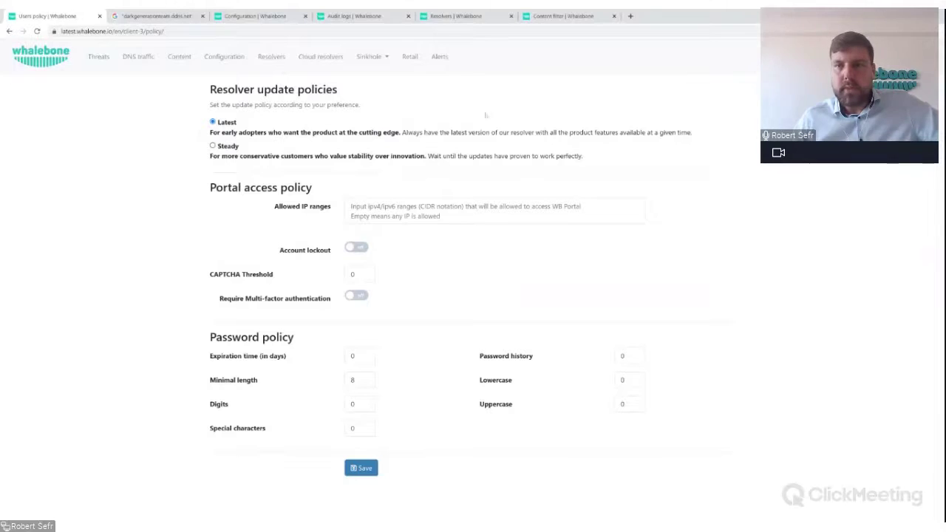
left_click_drag(210, 86, 584, 157)
left_click(697, 125)
left_click(909, 56)
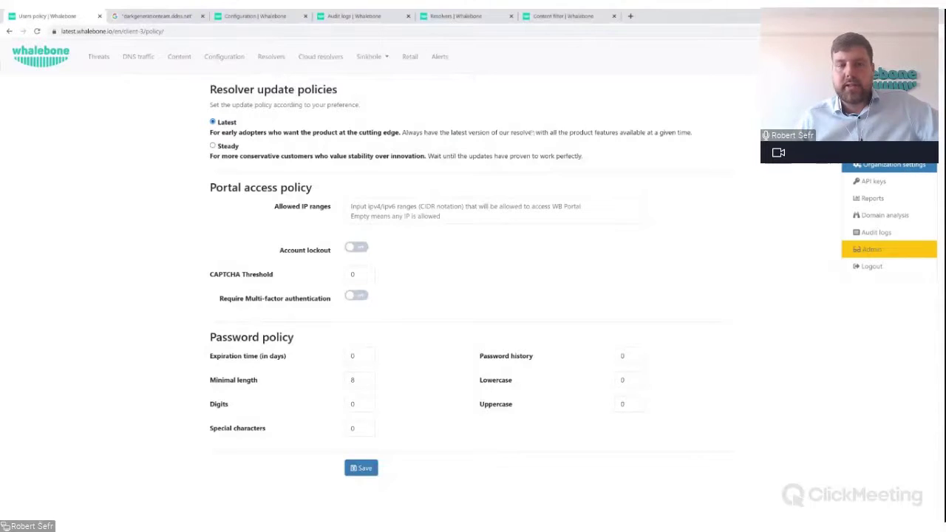
left_click(425, 113)
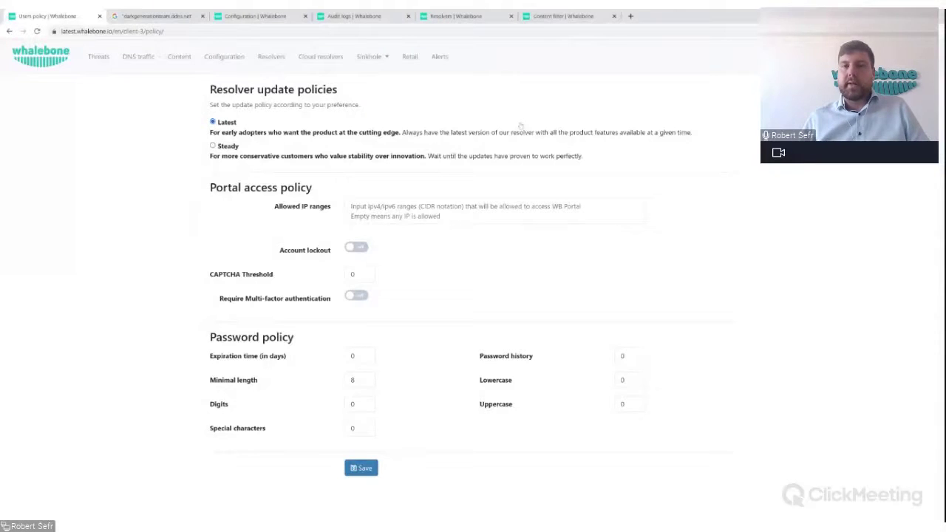
Step: Try the Steady resolver update policy for the organization and set it back to Latest
left_click(228, 150)
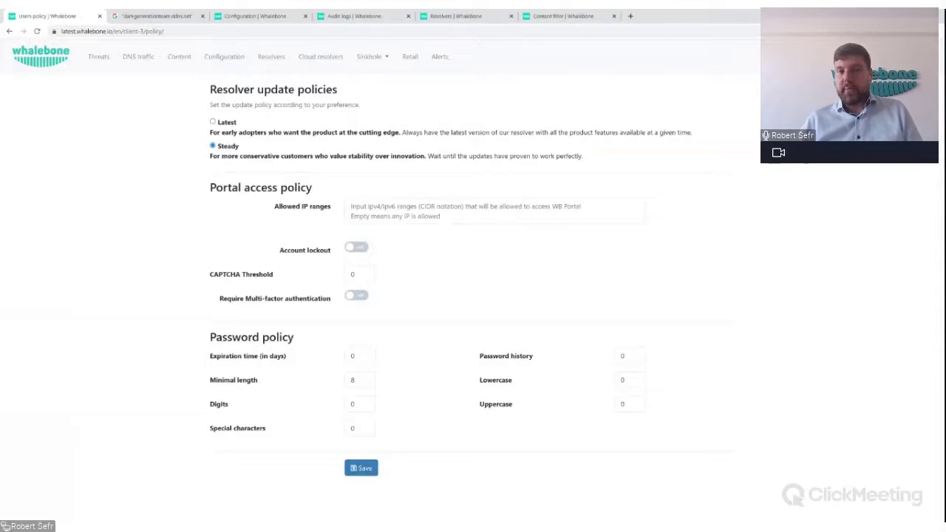
left_click(213, 122)
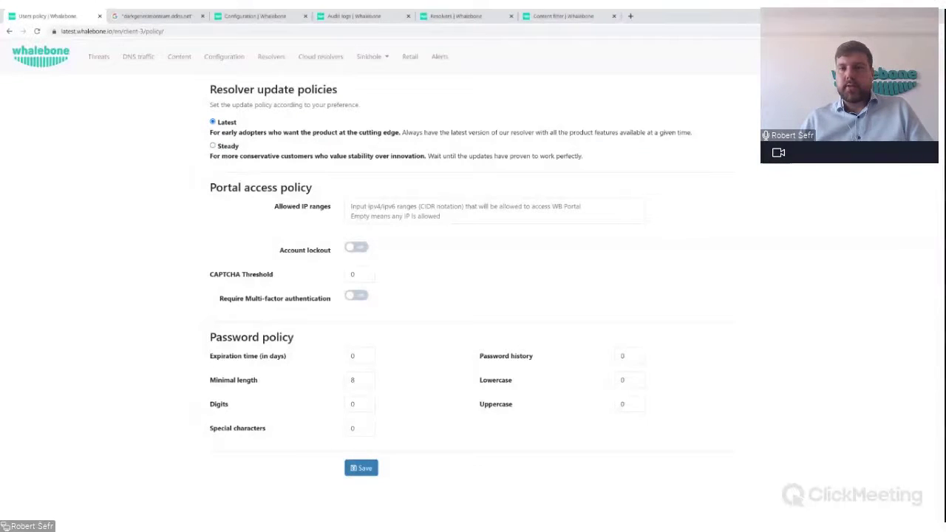
left_click(910, 56)
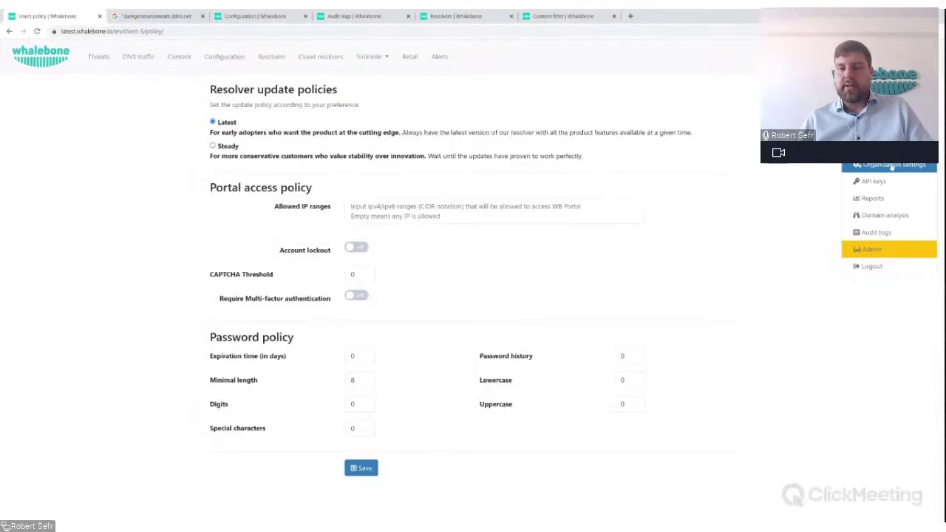
key("Escape")
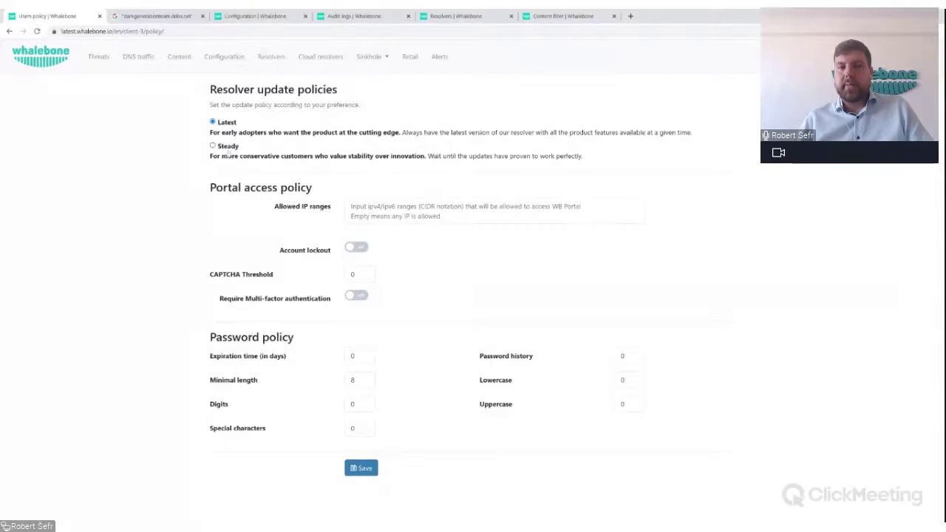
Step: Examine Resolver1's upgrades track setting and its available upgrade section
left_click(271, 59)
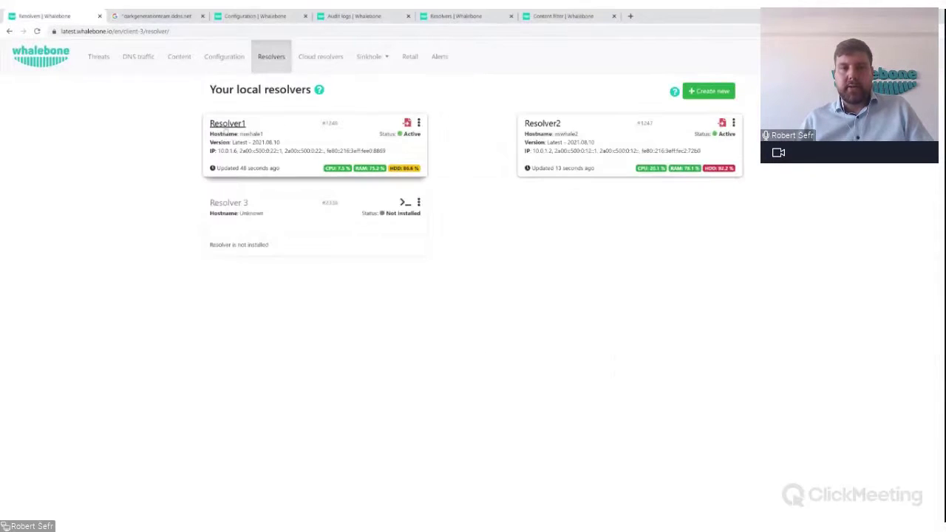
left_click(226, 124)
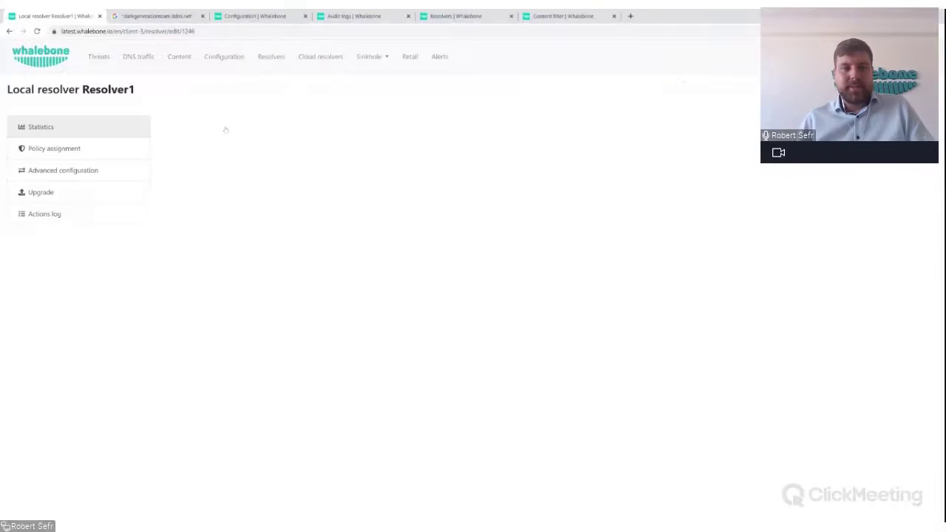
left_click(60, 193)
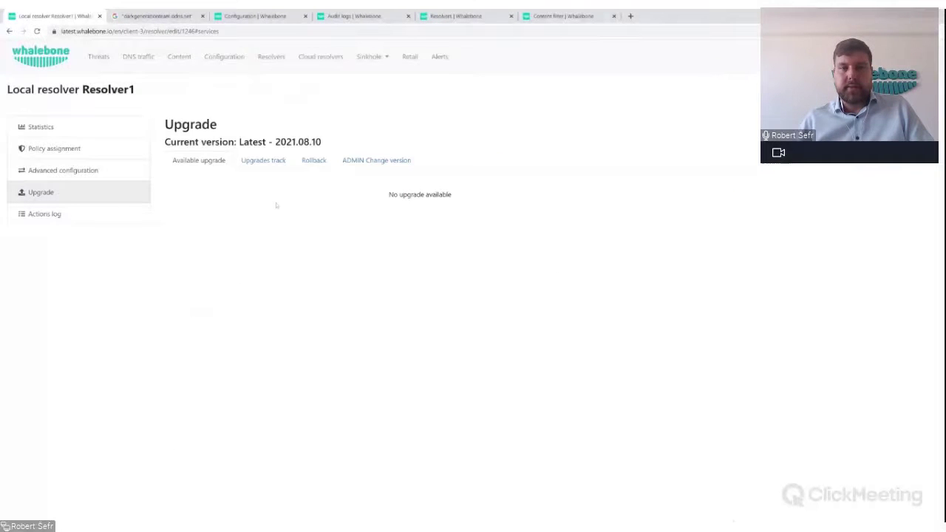
left_click(263, 162)
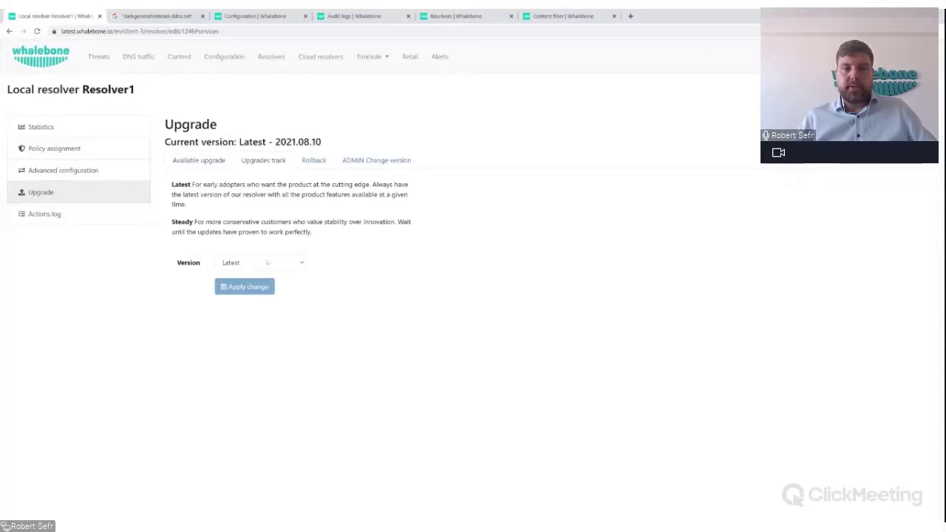
left_click(195, 164)
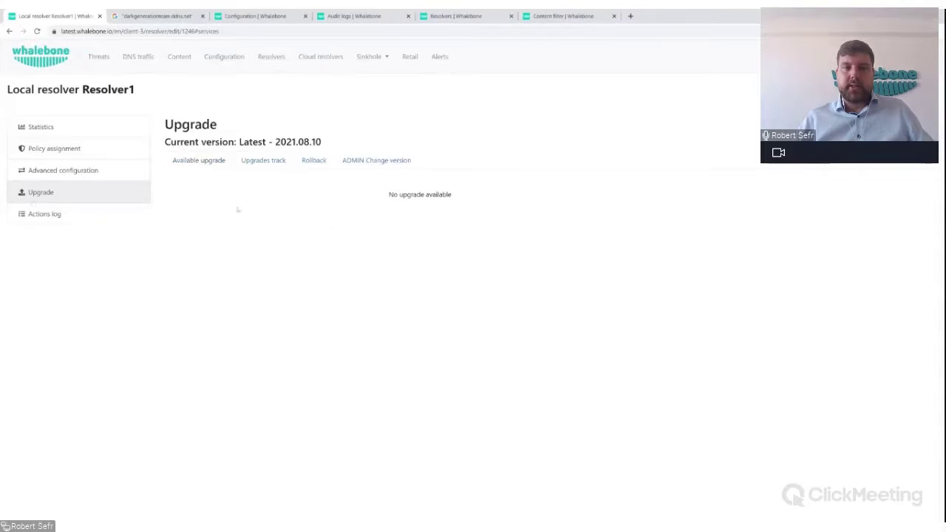
left_click_drag(530, 205, 239, 259)
left_click(274, 407)
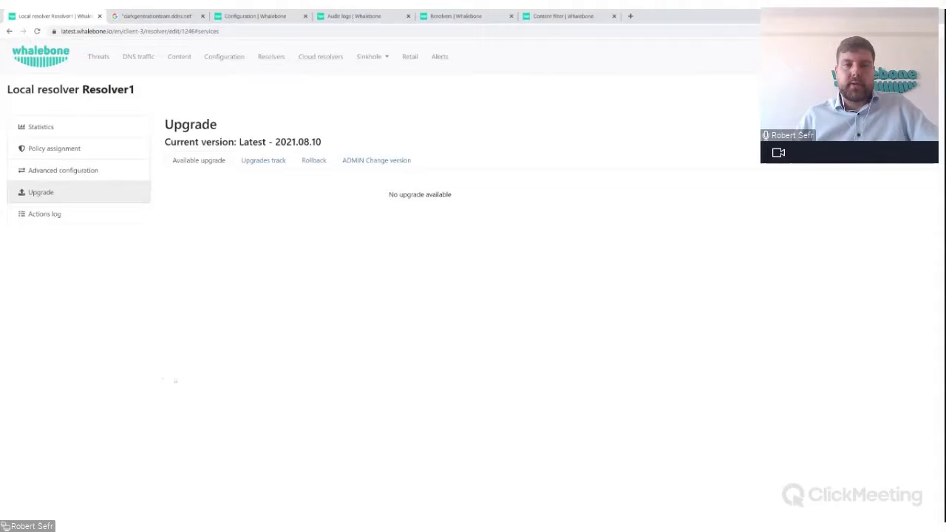
Step: Go to the cloud resolvers and read the Cloud Resolver IP change announcement in What's new
left_click(279, 58)
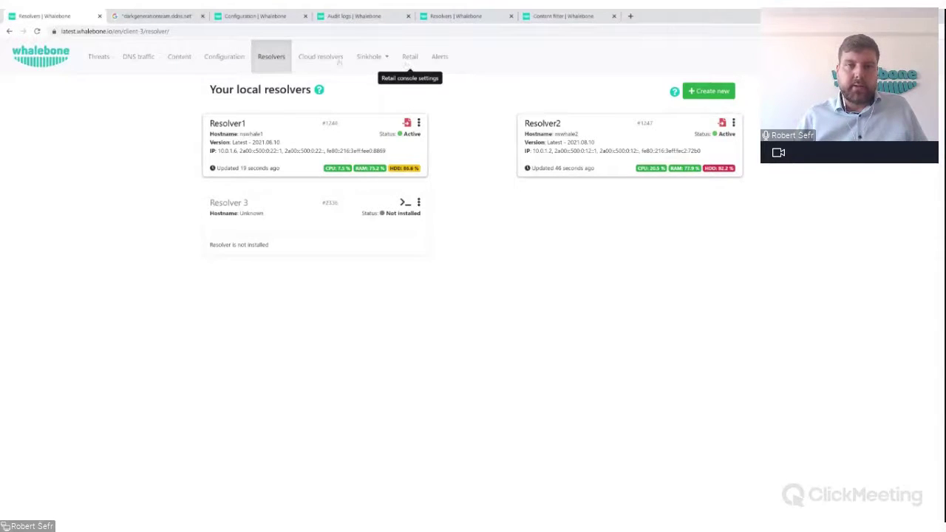
left_click(321, 59)
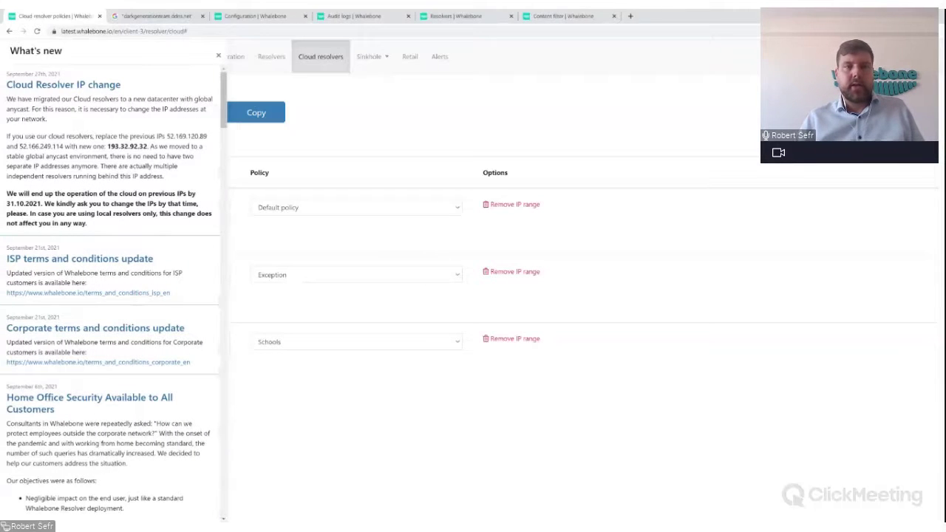
mouse_move(7, 84)
left_mouse_down()
mouse_move(134, 90)
mouse_move(47, 119)
mouse_move(130, 137)
mouse_move(48, 120)
mouse_move(7, 136)
mouse_move(63, 136)
mouse_move(45, 83)
mouse_move(30, 74)
mouse_move(30, 99)
mouse_move(54, 123)
mouse_move(3, 70)
left_mouse_up()
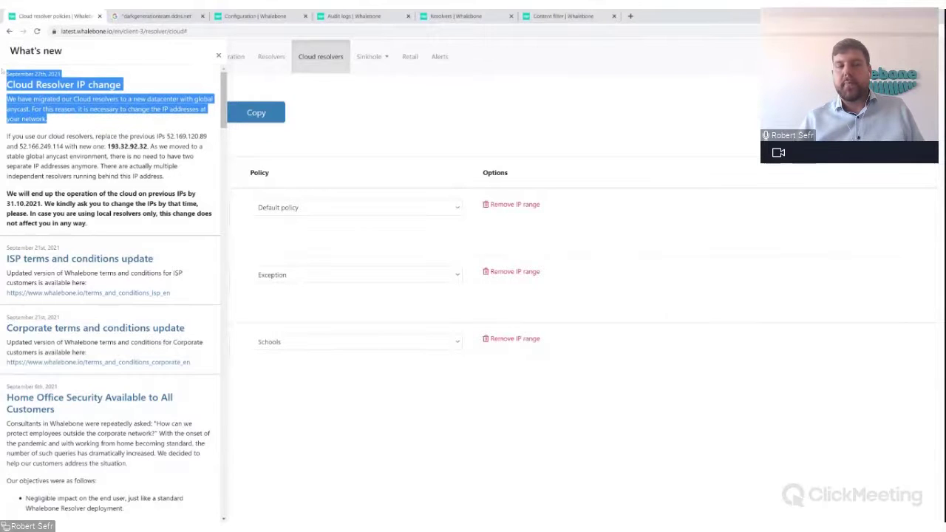
left_click(61, 124)
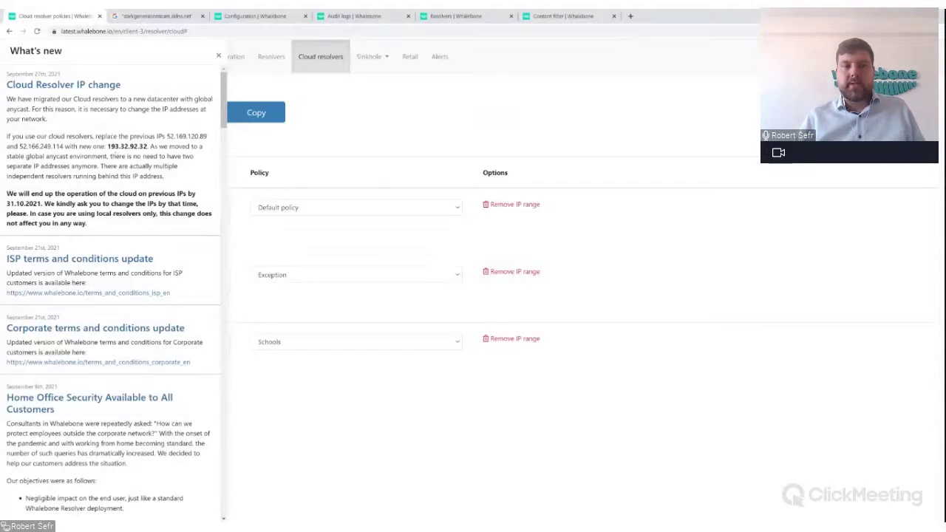
Step: Highlight the new and previous cloud resolver IPs in the announcement, and return to the cloud resolver policies assignment
left_click_drag(107, 147, 147, 146)
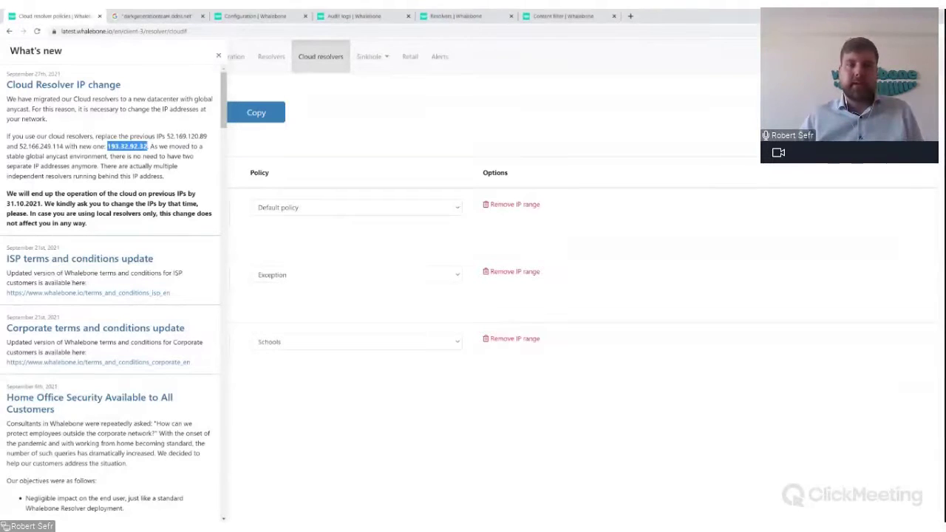
left_click_drag(167, 136, 64, 147)
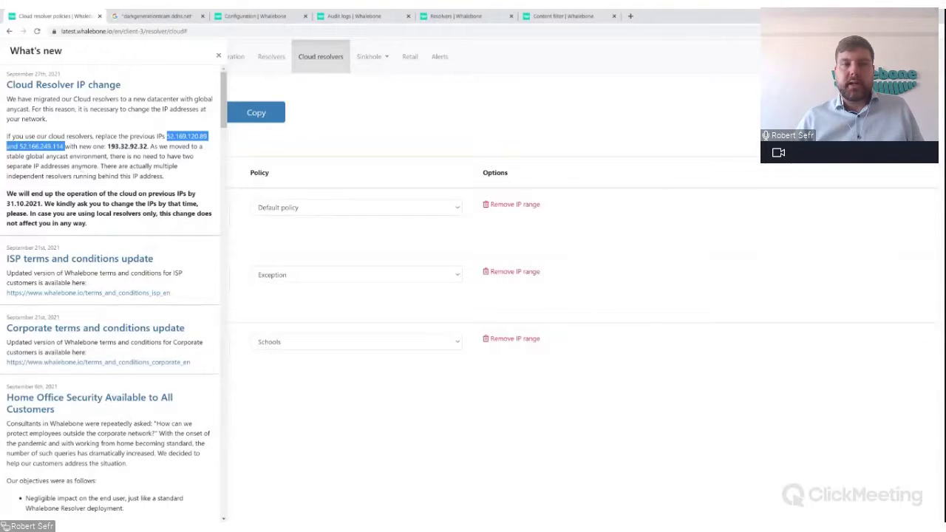
left_click(167, 136)
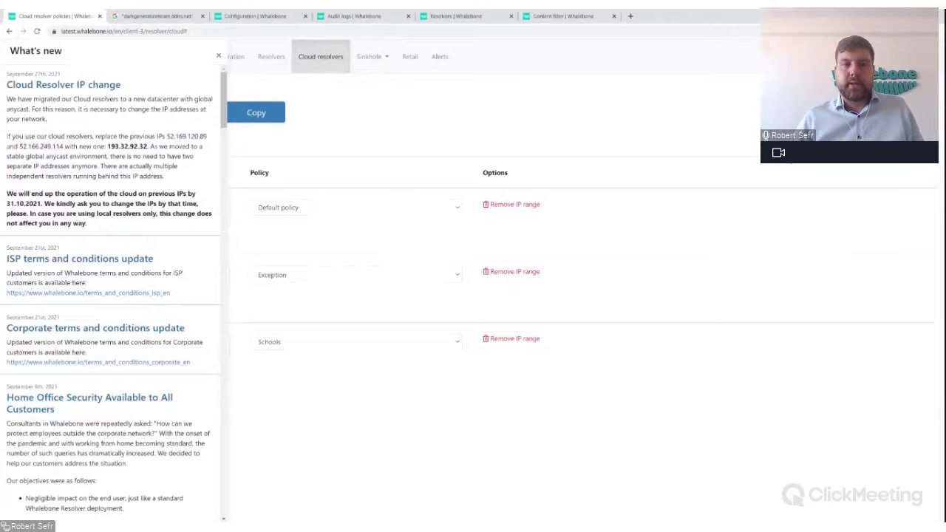
left_click_drag(167, 137, 65, 146)
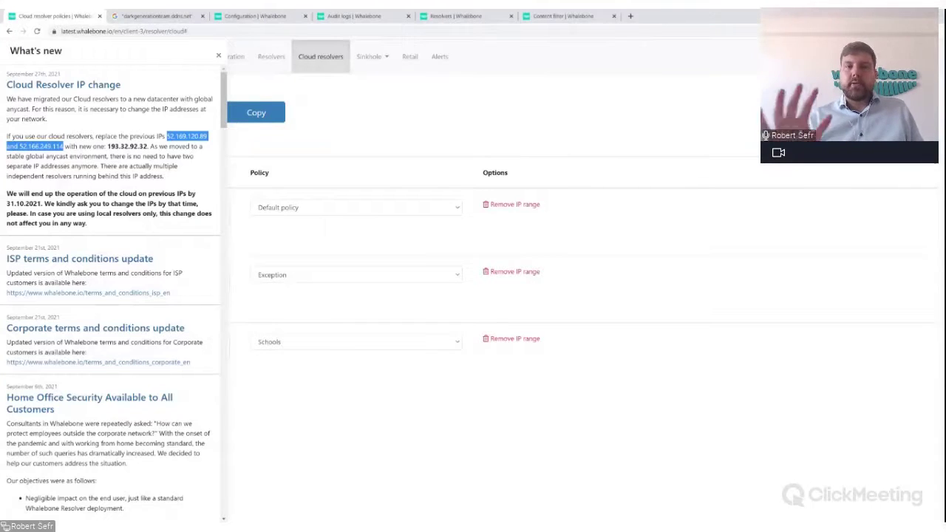
left_click(266, 62)
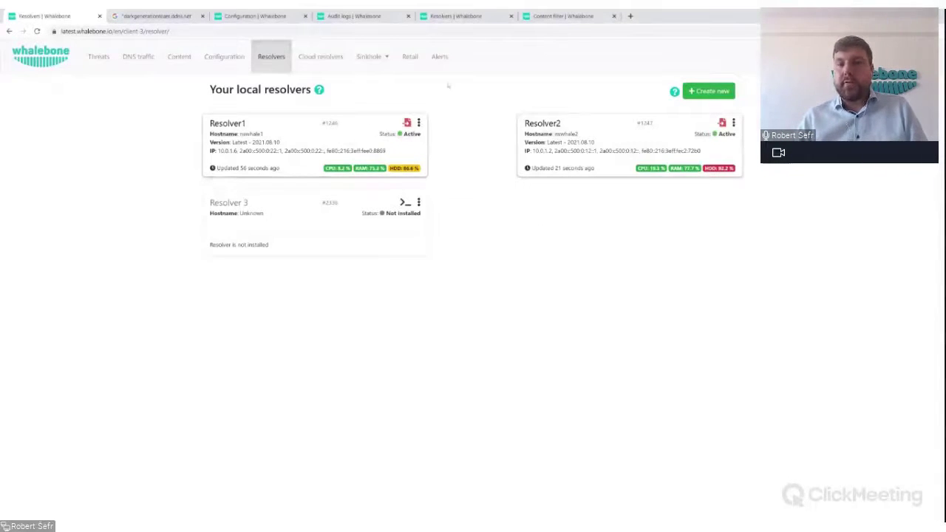
left_click(325, 59)
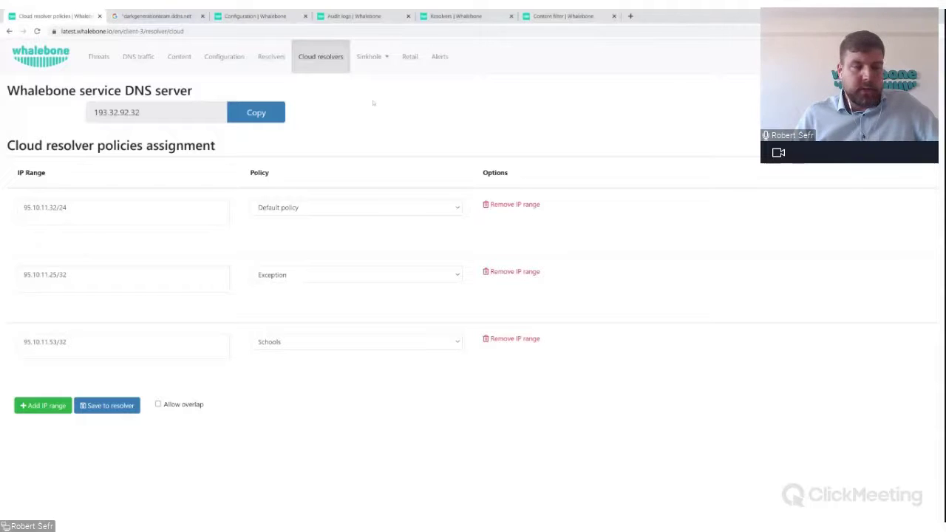
Step: Search Google for "knot resolver" in a new browser tab and open the official Knot Resolver website
left_click(630, 15)
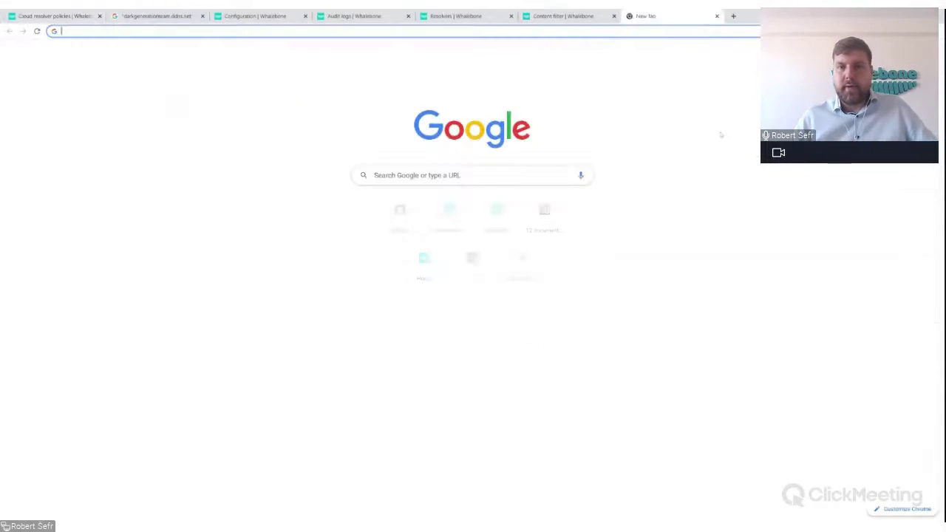
type("knot ")
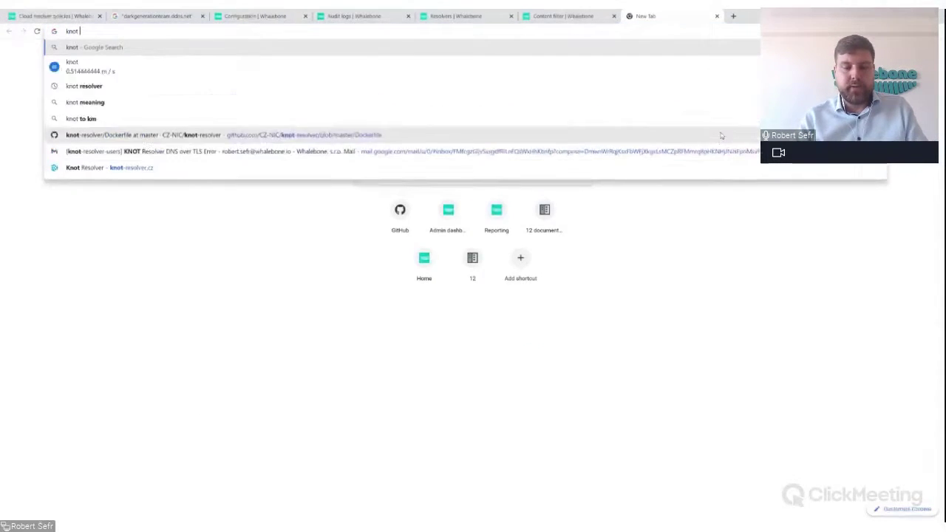
type("resolver")
key("Return")
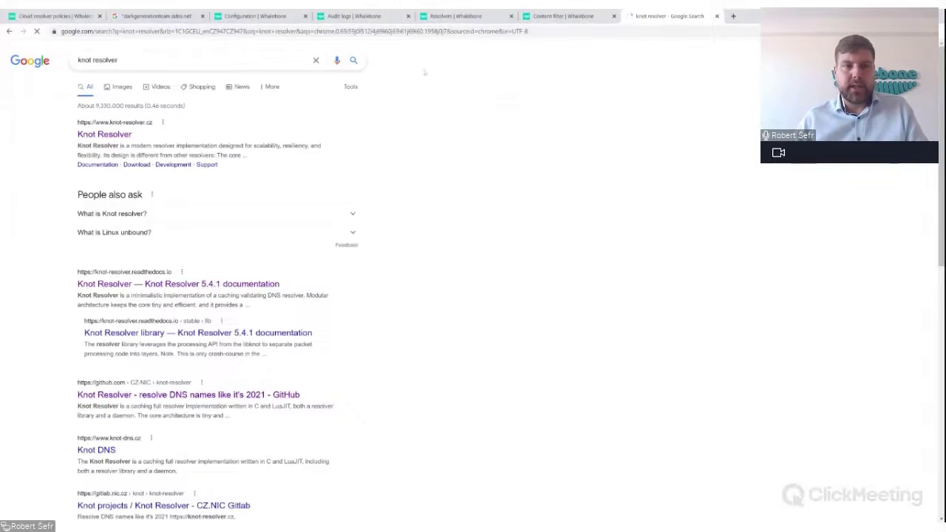
left_click(110, 134)
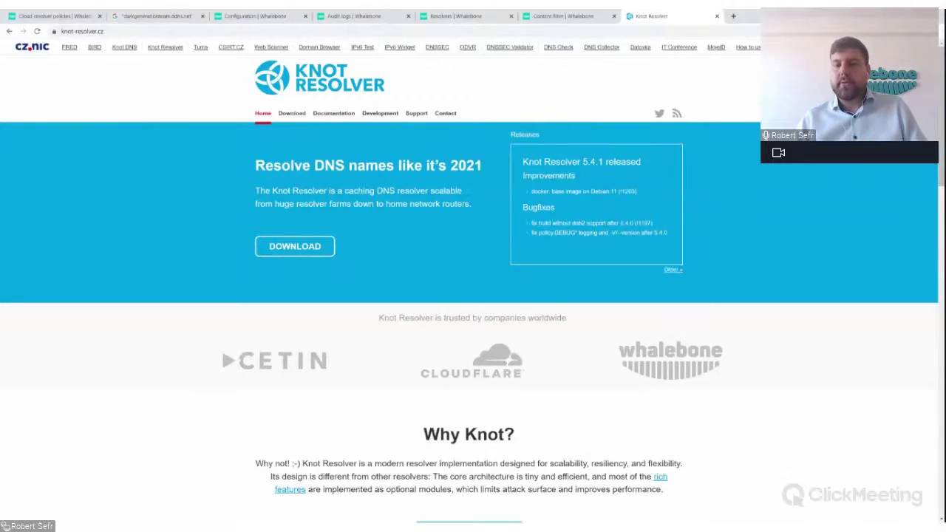
Step: Examine the Knot Resolver release notes for versions 5.4.0 and 5.3.2, and return to the 5.4.1 release
left_click(672, 269)
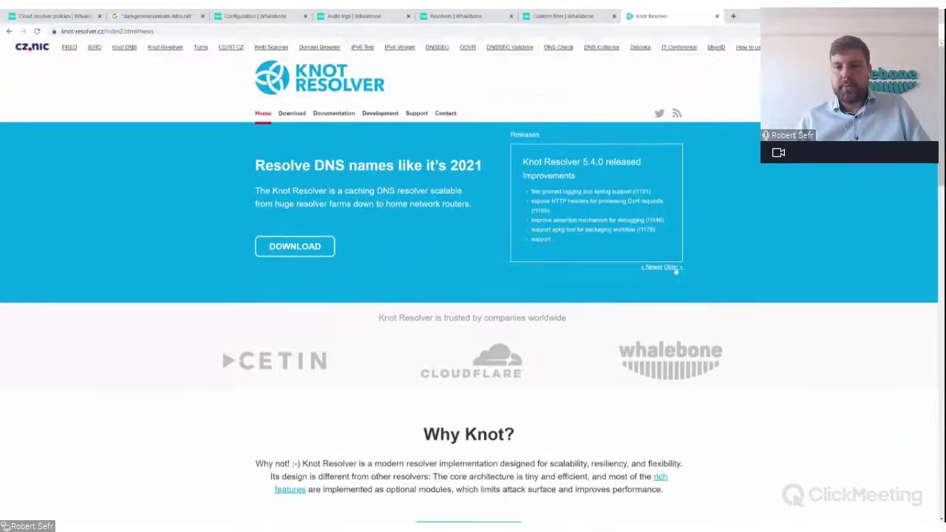
left_click(673, 269)
scroll(541, 215, "up", 1)
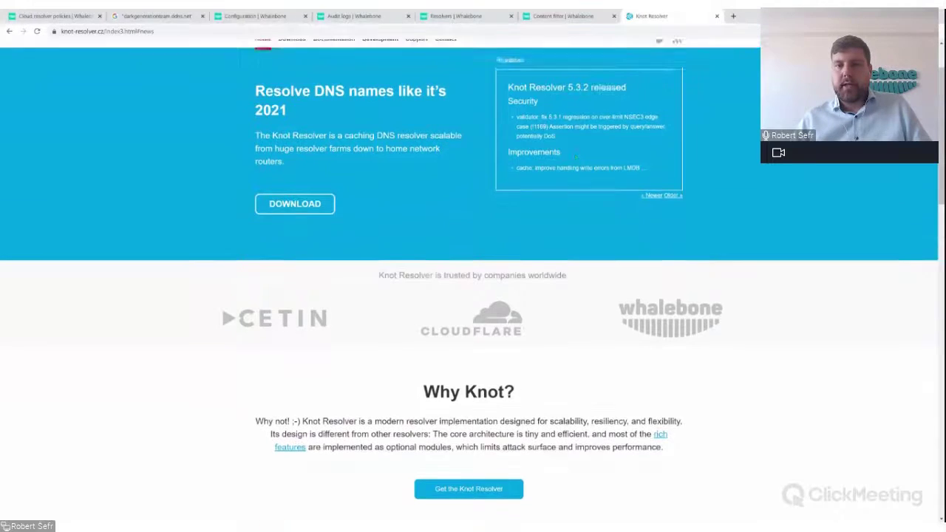
left_click(566, 161)
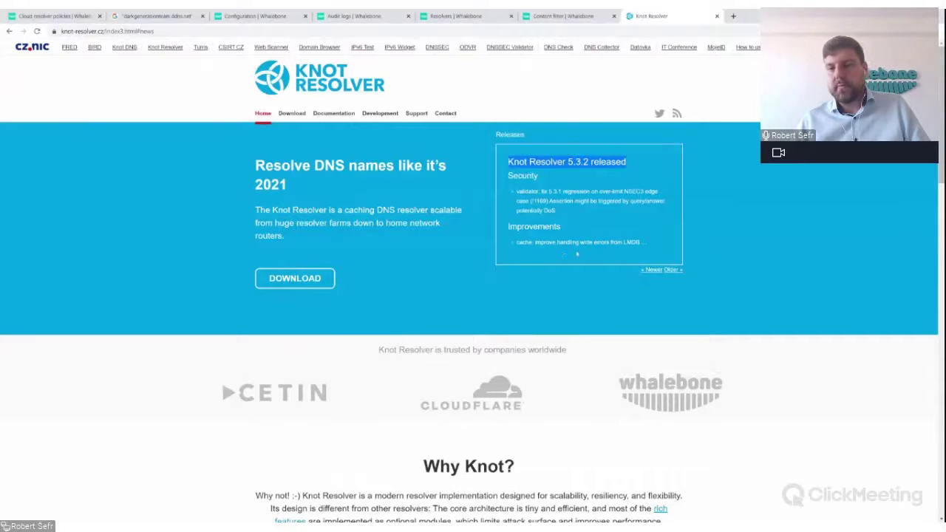
left_click(651, 271)
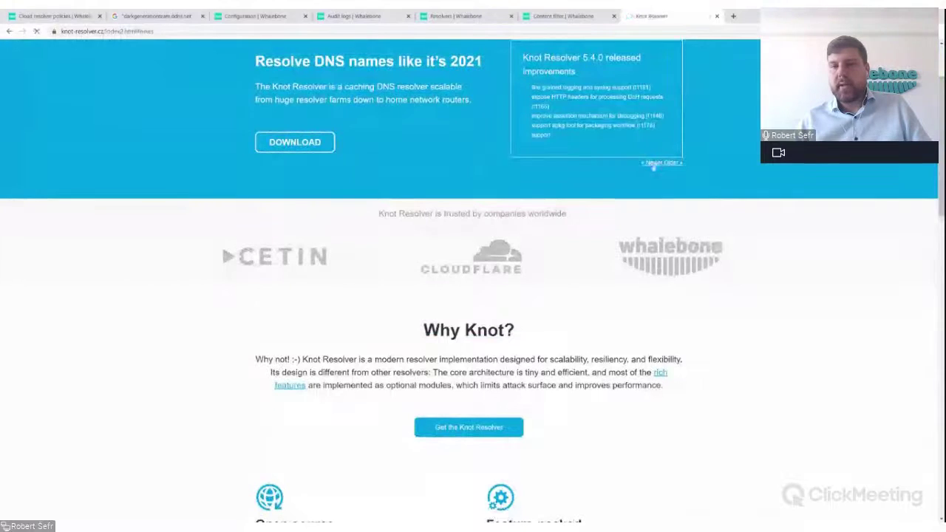
triple_click(651, 58)
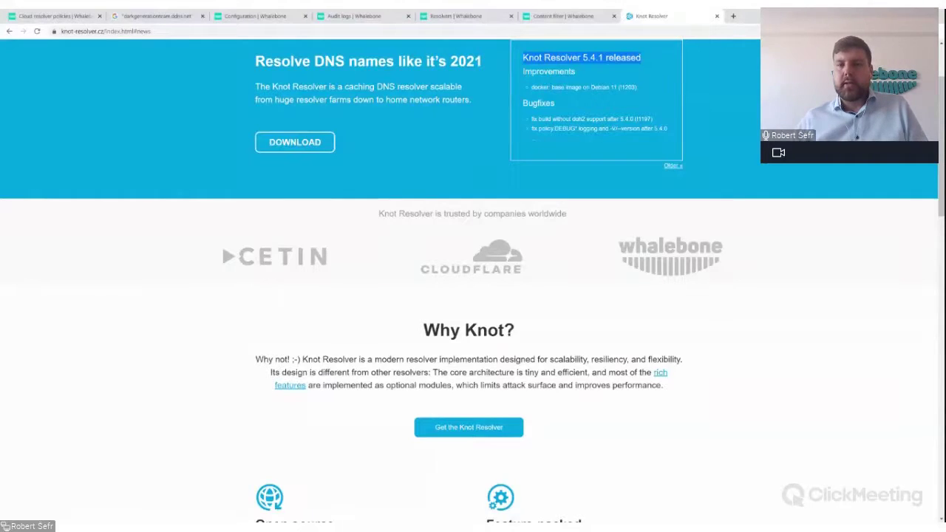
scroll(473, 281, "up", 2)
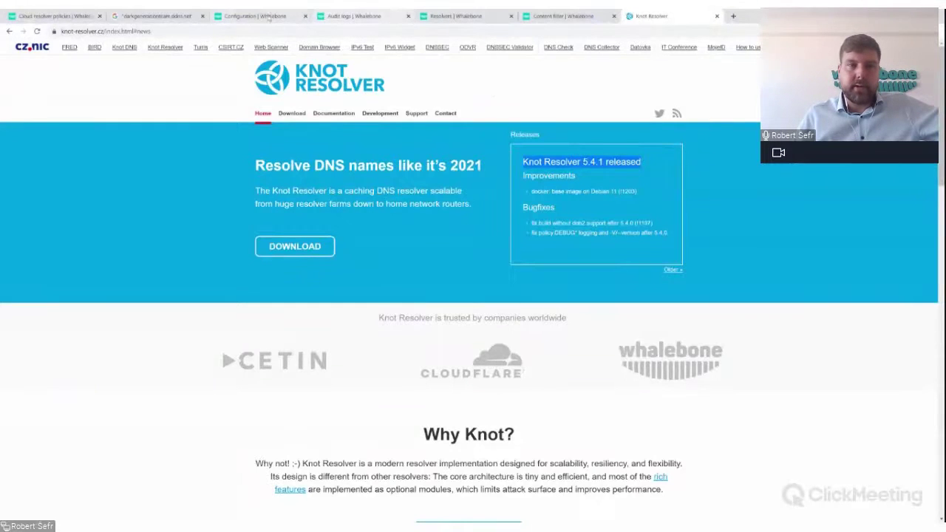
Step: Return to the Whalebone portal, open the security policies in a new browser tab, and go to the Default policy's content filtering categories
left_click(245, 18)
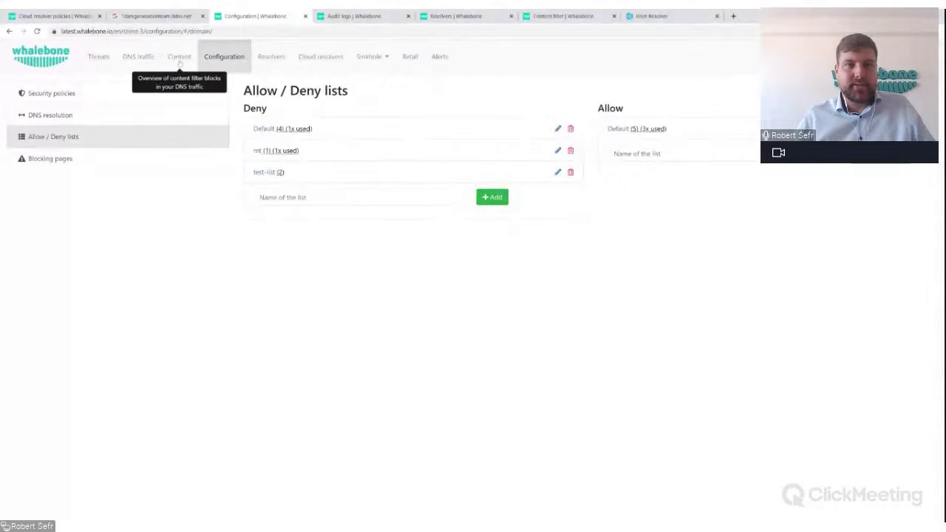
left_click(472, 18)
left_click(573, 16)
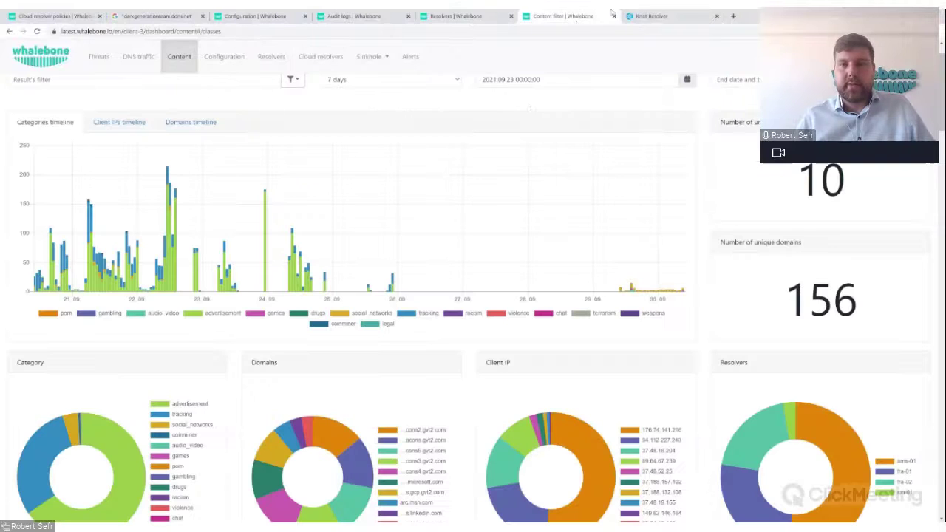
scroll(602, 68, "up", 1)
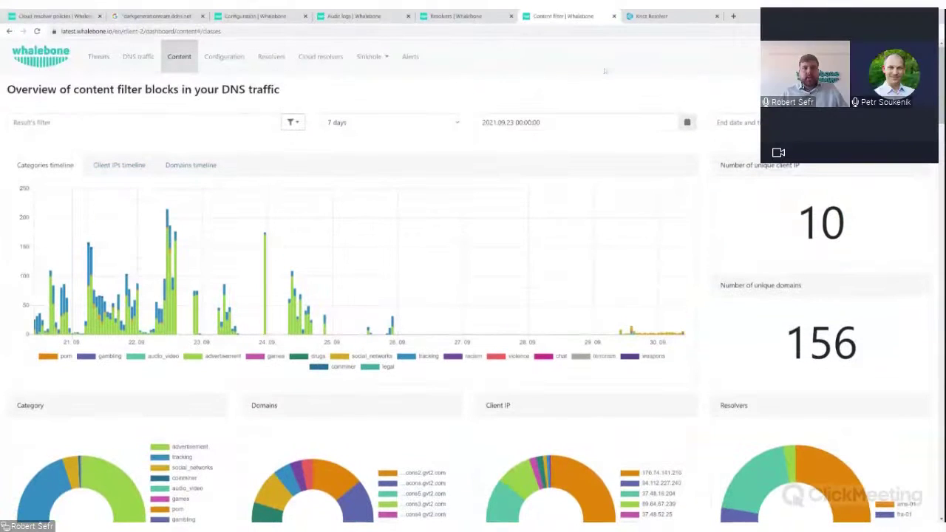
middle_click(179, 56)
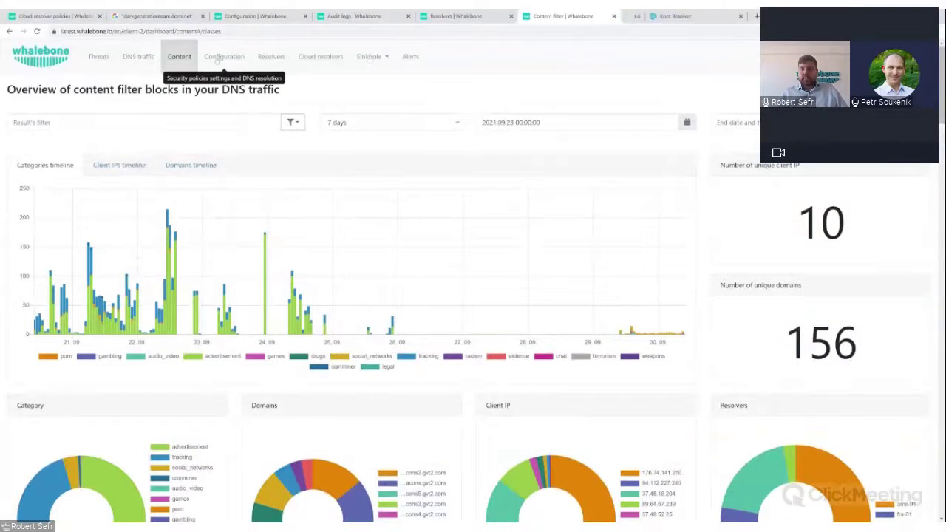
left_click(655, 17)
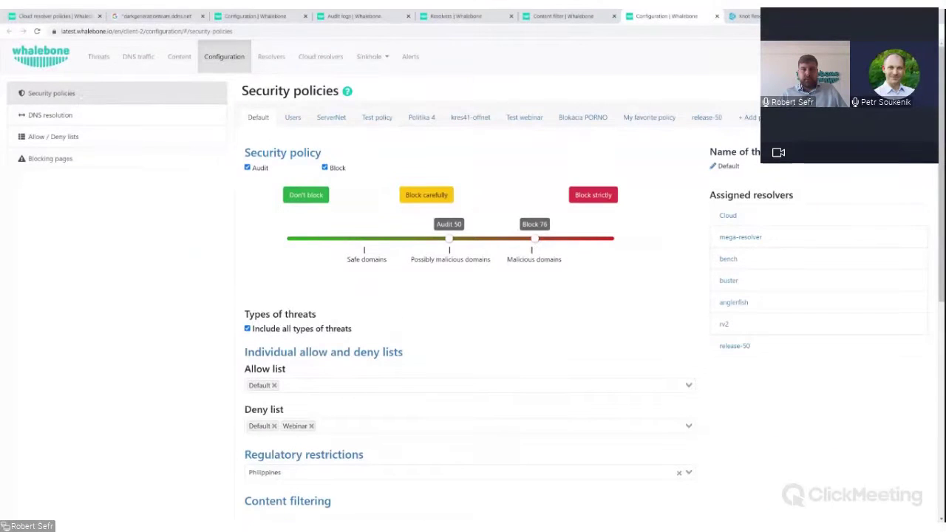
scroll(184, 207, "down", 5)
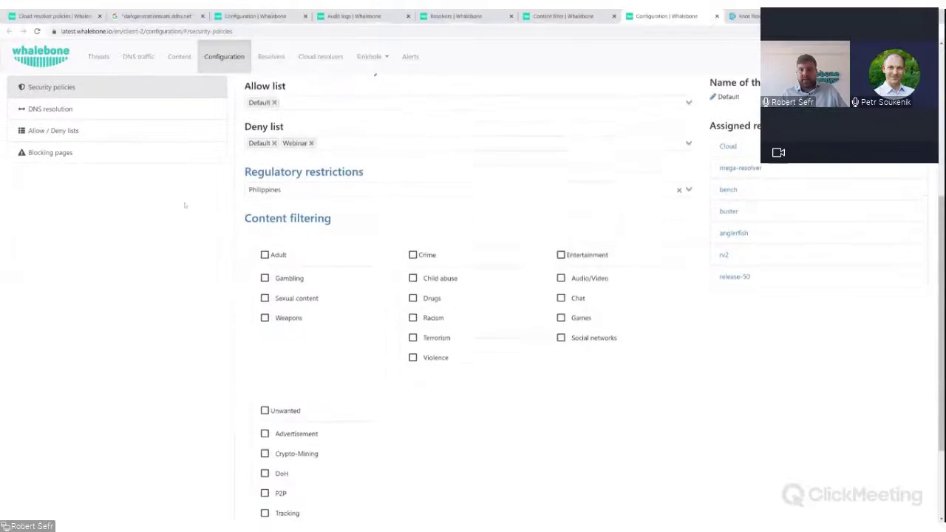
scroll(184, 207, "down", 1)
scroll(185, 207, "up", 1)
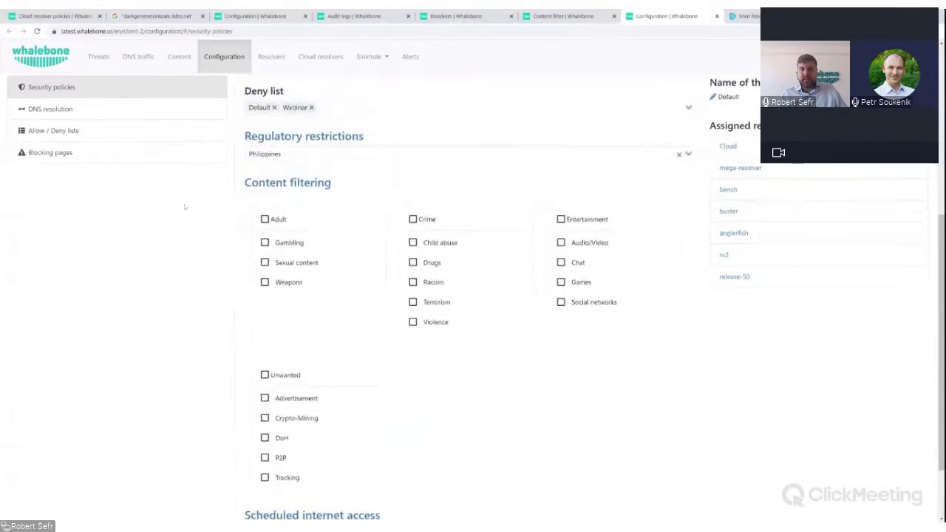
scroll(183, 207, "down", 1)
scroll(184, 208, "up", 1)
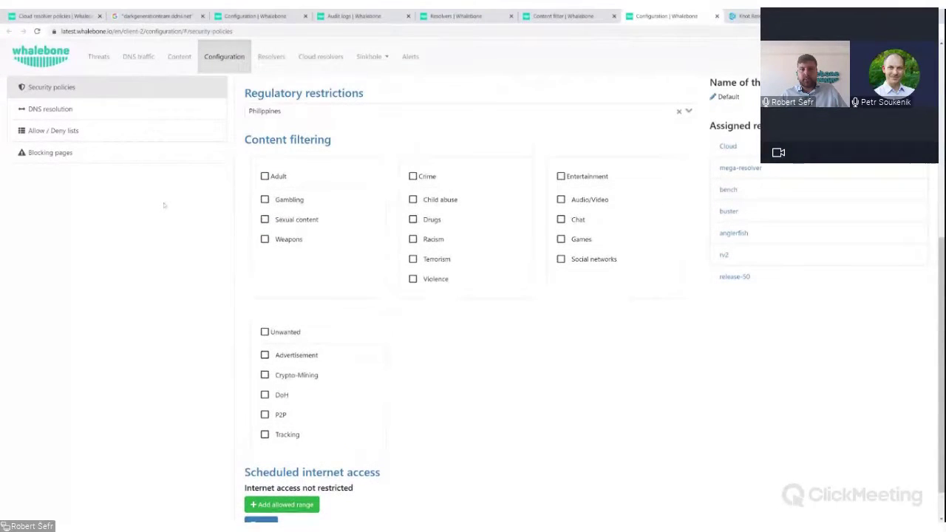
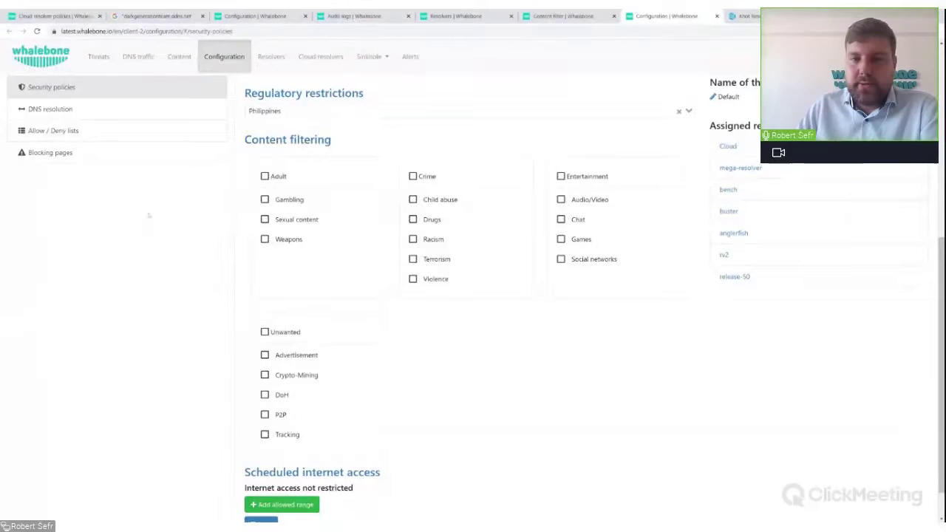
Step: Try enabling the Adult category group and the Child abuse category in content filtering, and clear both again
left_click(264, 177)
left_click(265, 177)
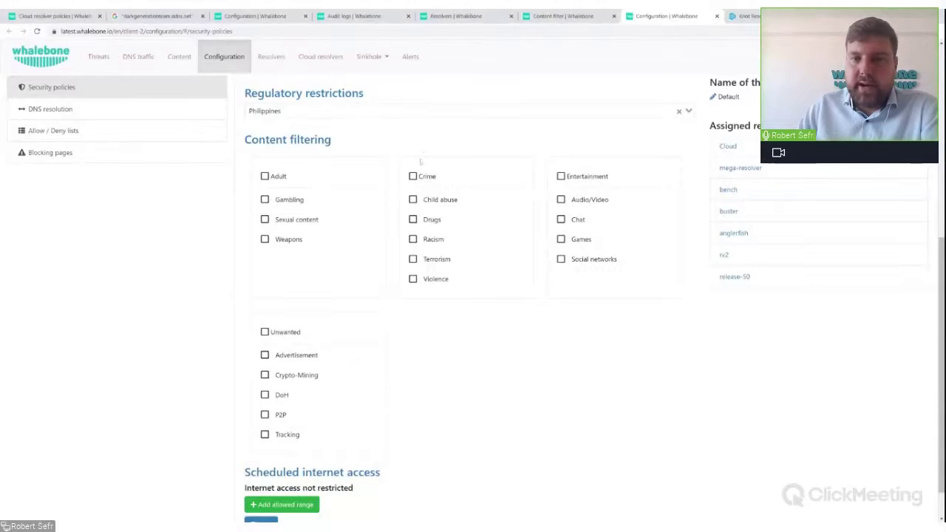
left_click(444, 205)
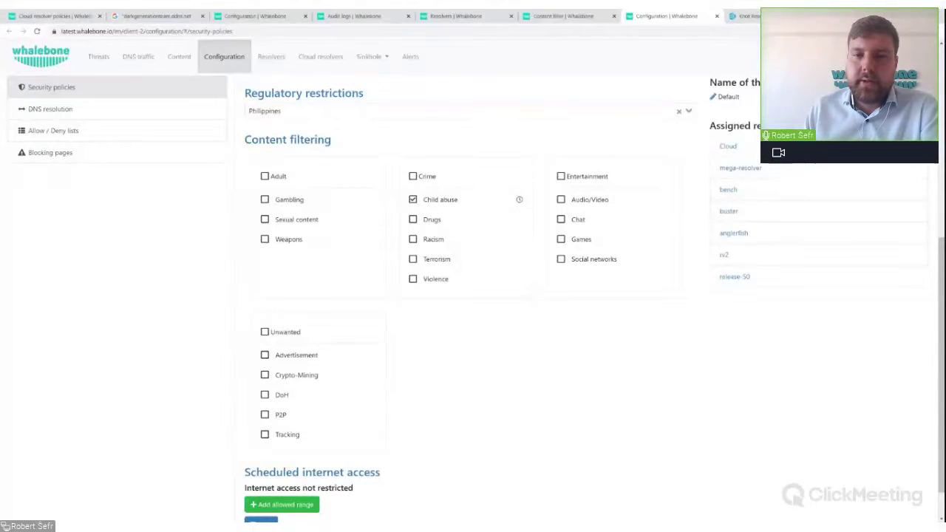
left_click(423, 200)
scroll(458, 214, "down", 1)
scroll(459, 207, "up", 2)
scroll(473, 211, "down", 1)
scroll(461, 206, "down", 1)
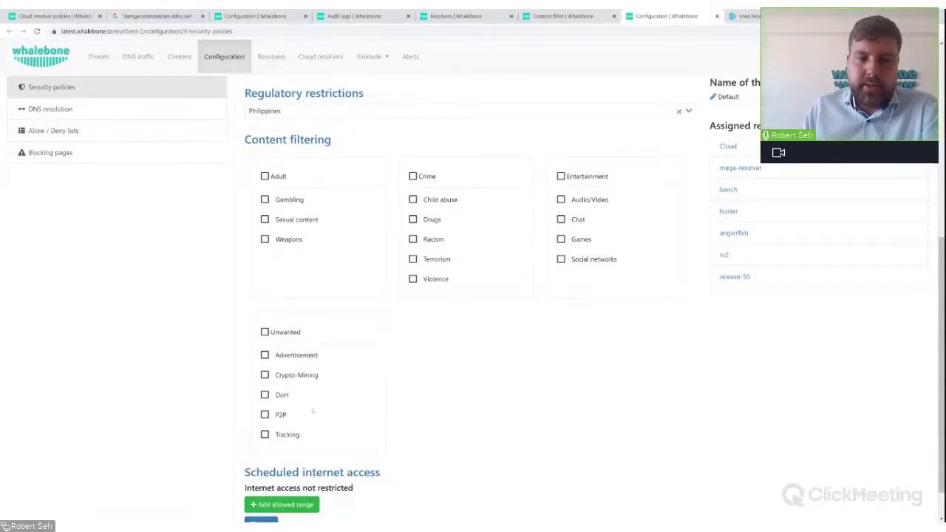
Step: Try enabling the P2P and DoH categories under Unwanted content, and clear both again
left_click(265, 416)
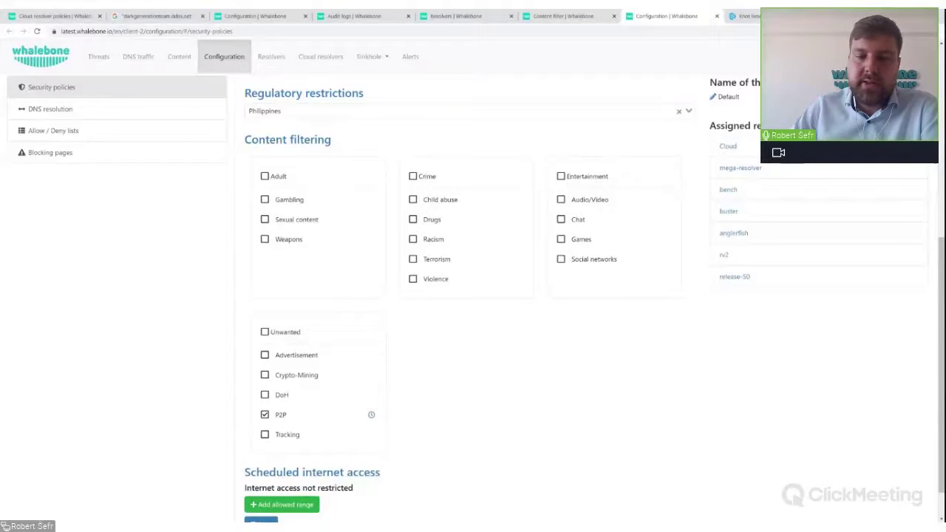
left_click(264, 395)
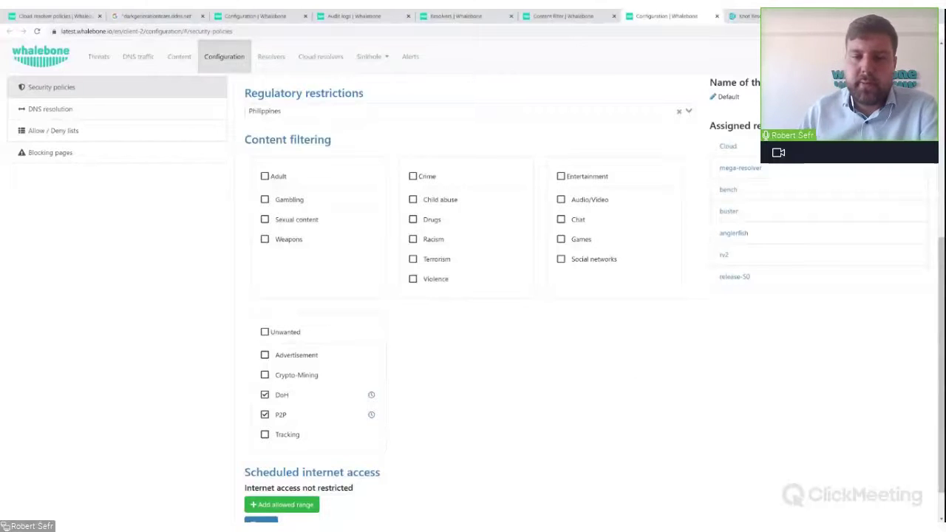
scroll(108, 357, "down", 1)
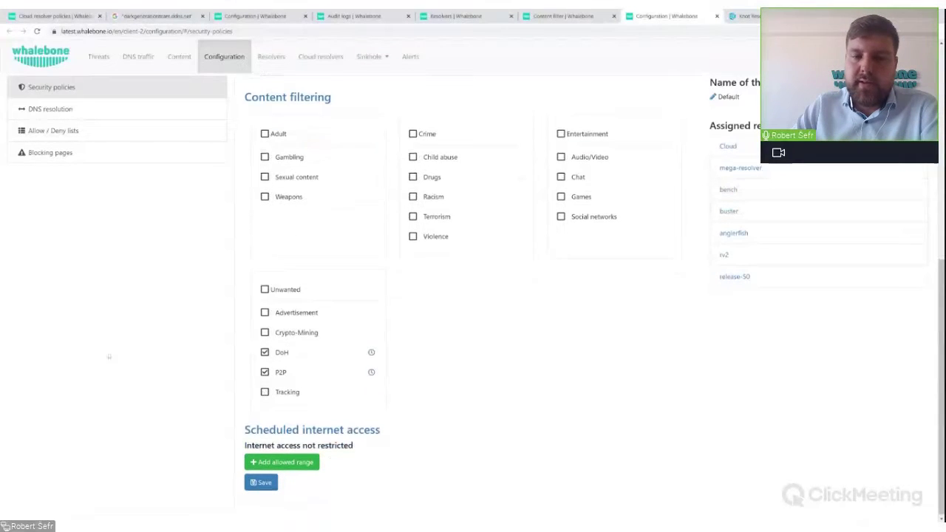
left_click(265, 352)
left_click(265, 372)
scroll(109, 341, "up", 2)
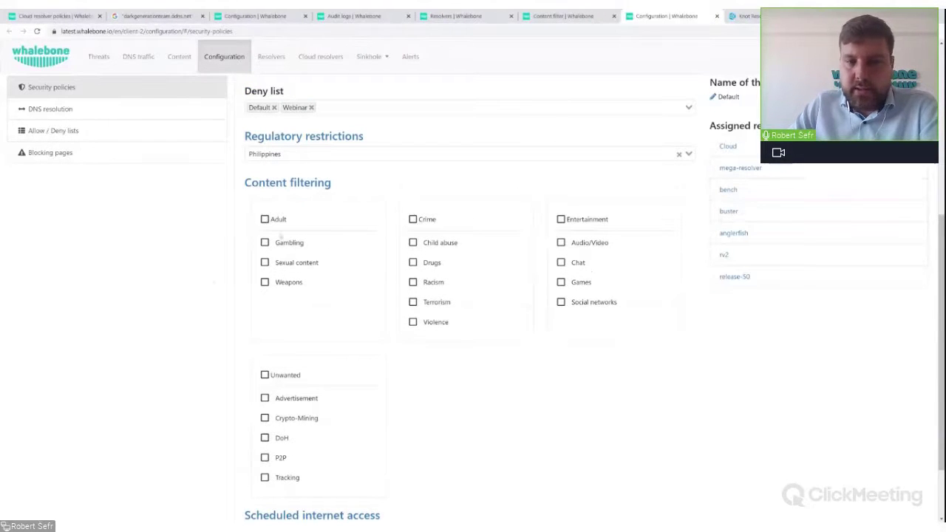
Step: Enable filtering of the Social networks category and add a schedule to its allowed times
left_click(560, 302)
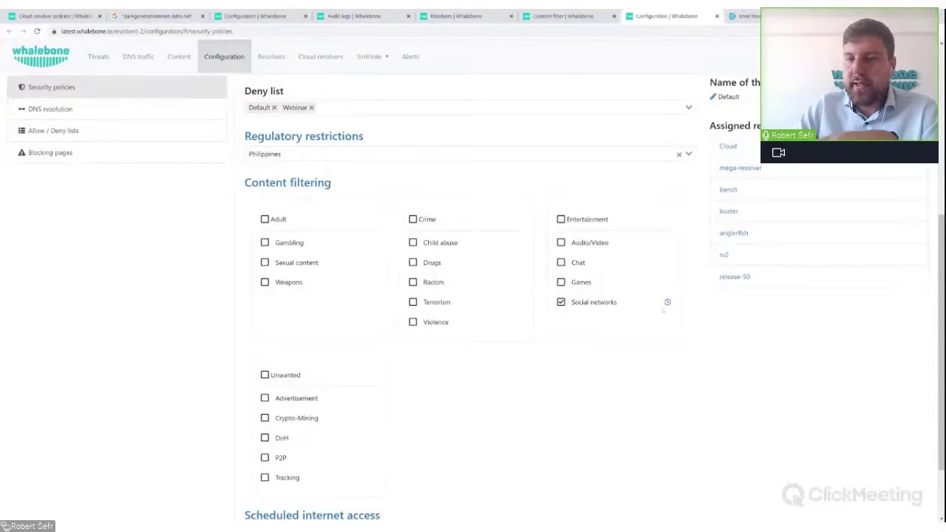
left_click(667, 302)
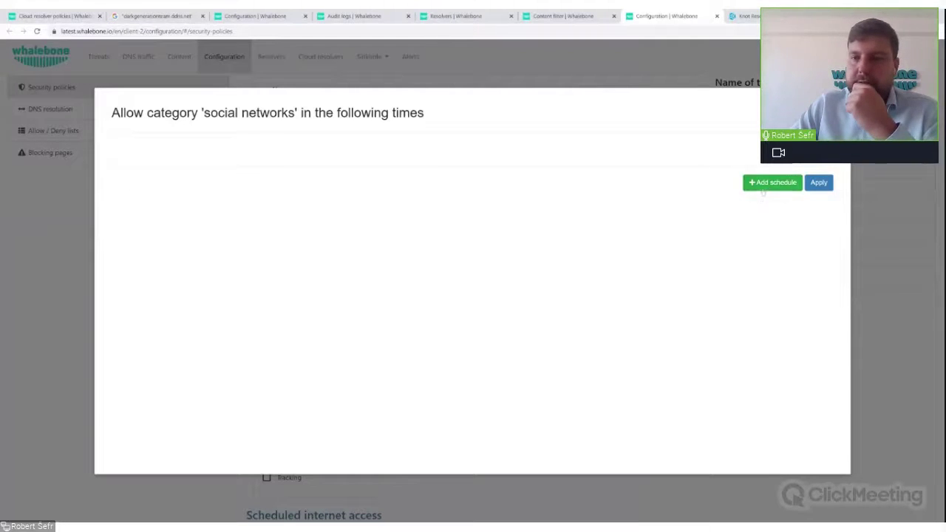
left_click(766, 186)
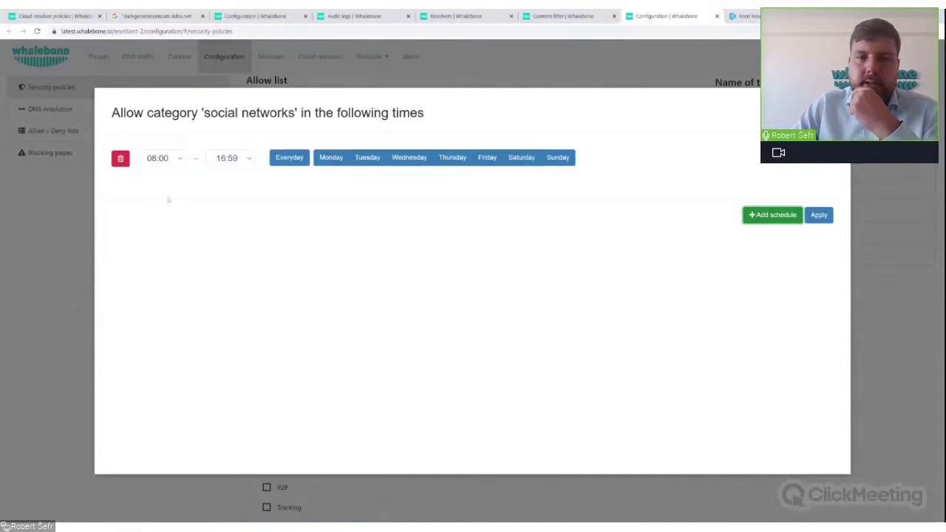
left_click_drag(111, 112, 452, 123)
left_click_drag(150, 127, 179, 148)
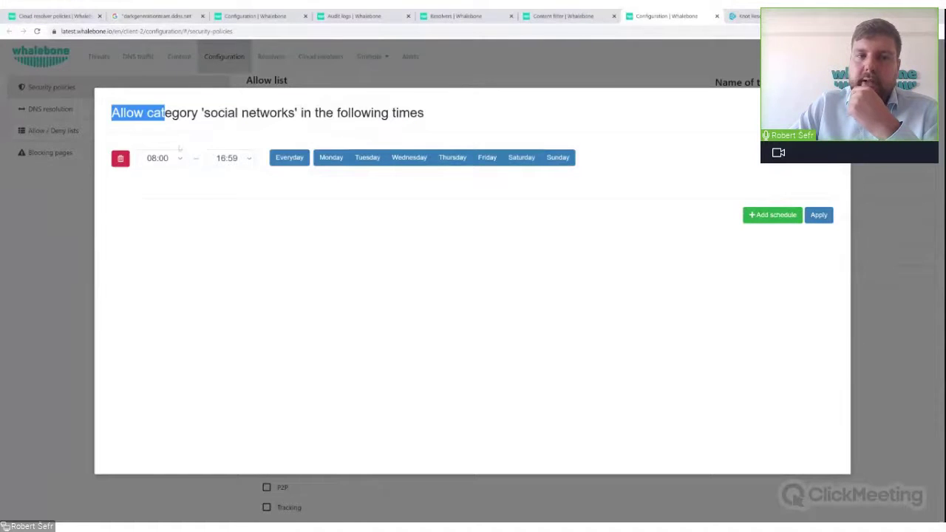
left_click(195, 192)
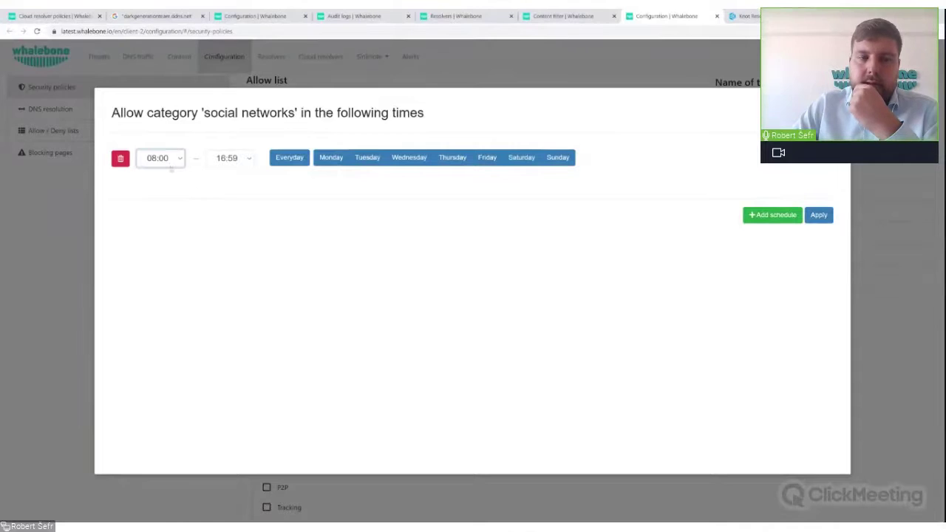
Step: Set the social networks schedule to 09:00–10:59 on Tuesday and Wednesday only, add a second schedule, and close the allowed times
scroll(170, 172, "up", 2)
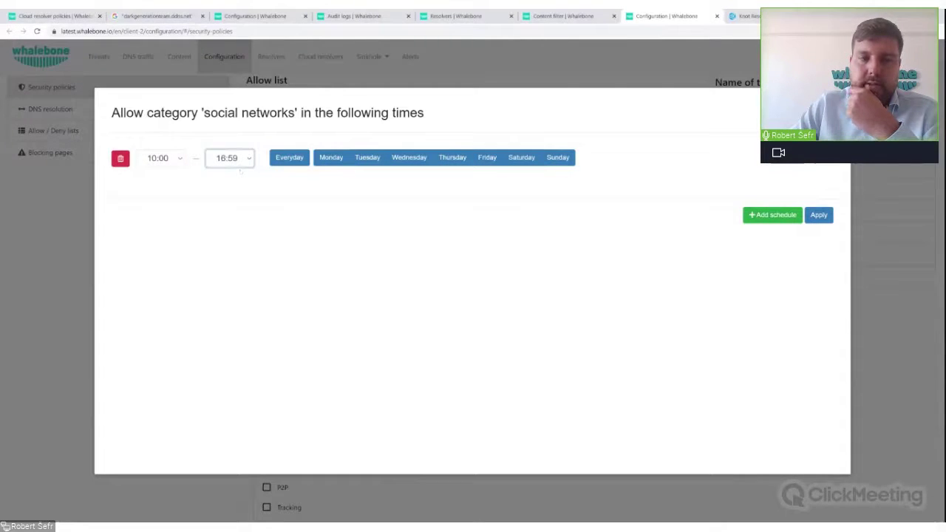
scroll(229, 158, "down", 6)
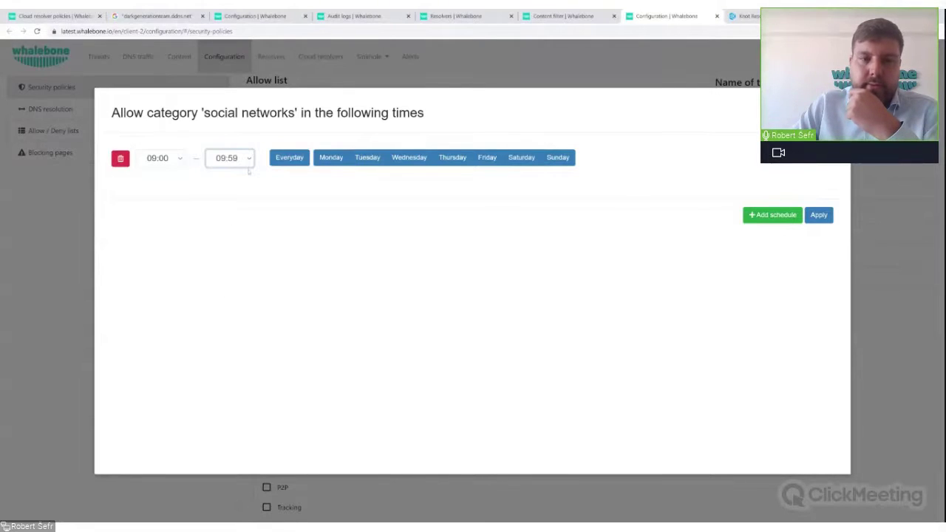
left_click(289, 157)
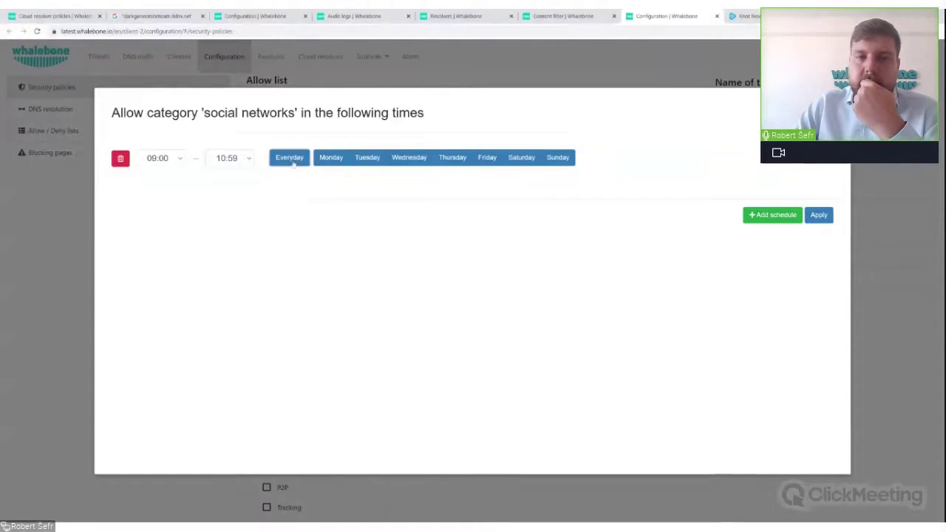
left_click(367, 157)
left_click(409, 158)
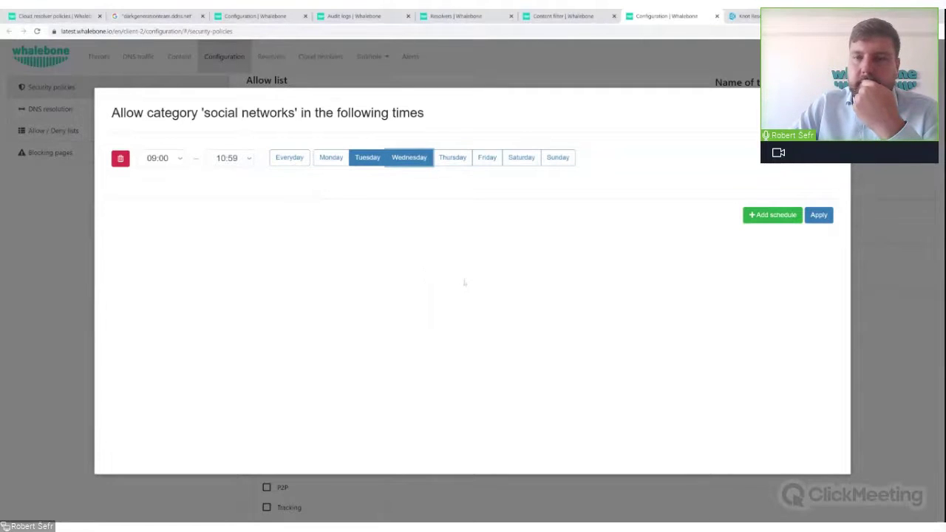
left_click(761, 215)
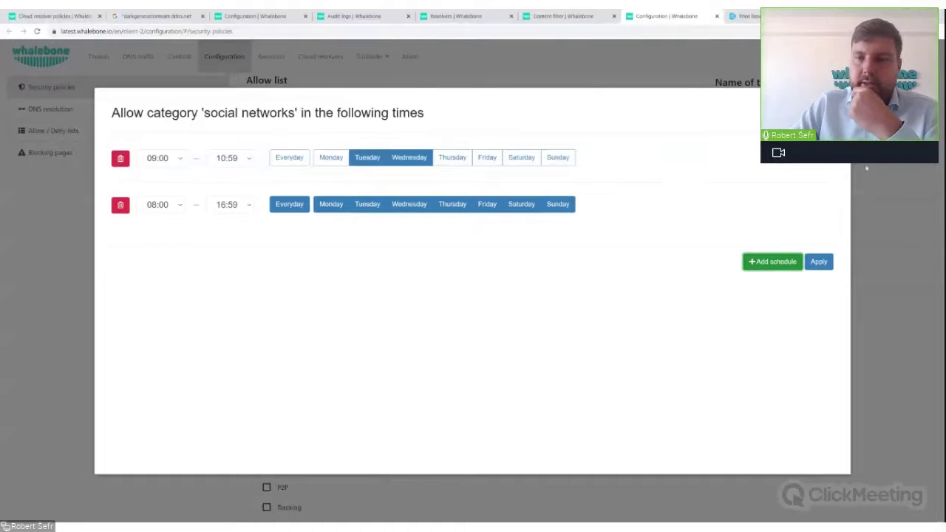
left_click(801, 91)
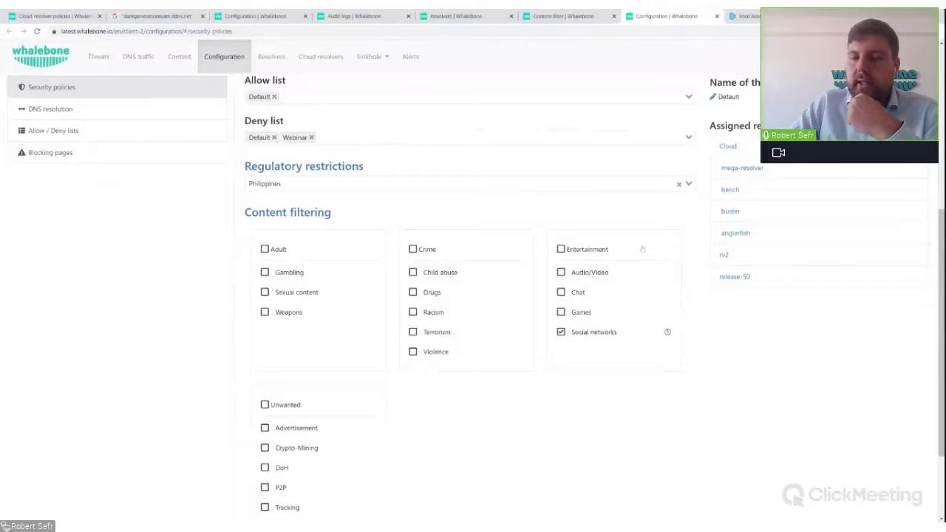
Step: Highlight the warning about unsupported resolver features above the Default security policy, and review the allowed-time schedules for social networks
scroll(623, 249, "up", 1)
scroll(623, 249, "up", 3)
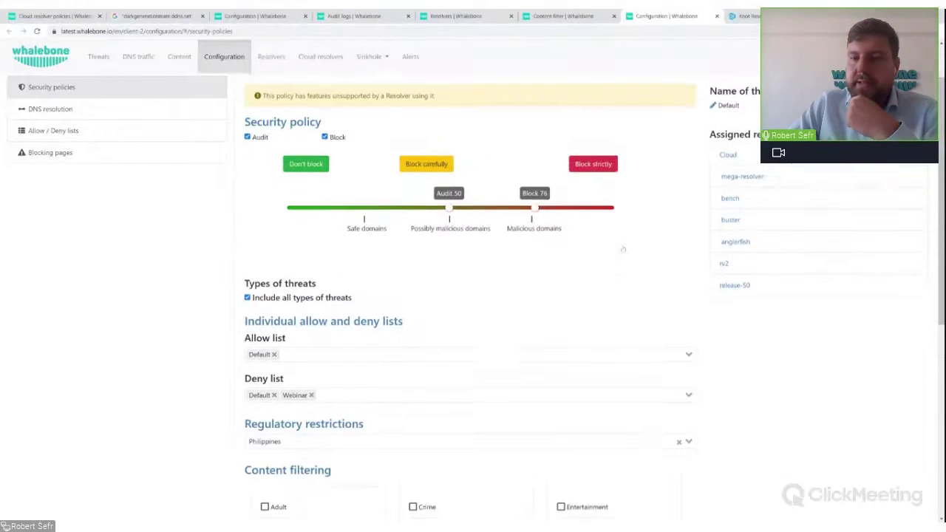
scroll(623, 250, "down", 3)
scroll(623, 250, "up", 4)
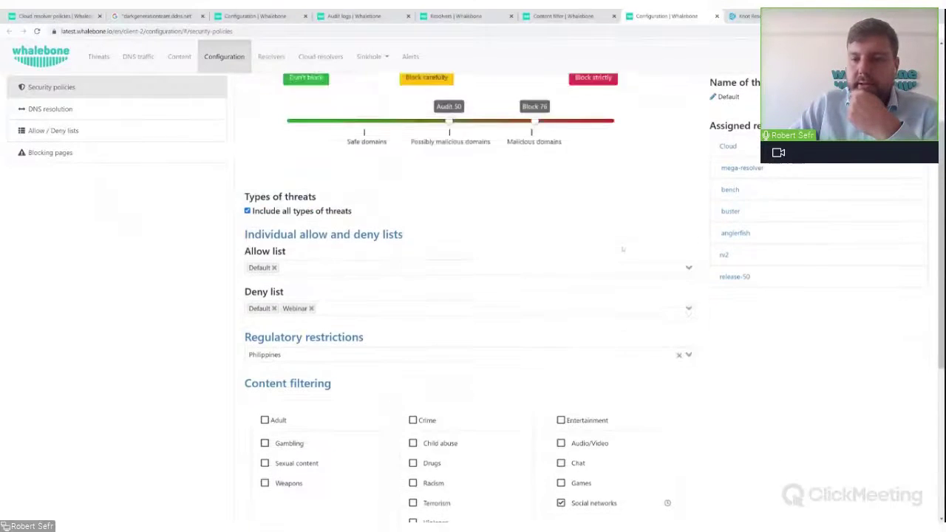
scroll(623, 249, "down", 3)
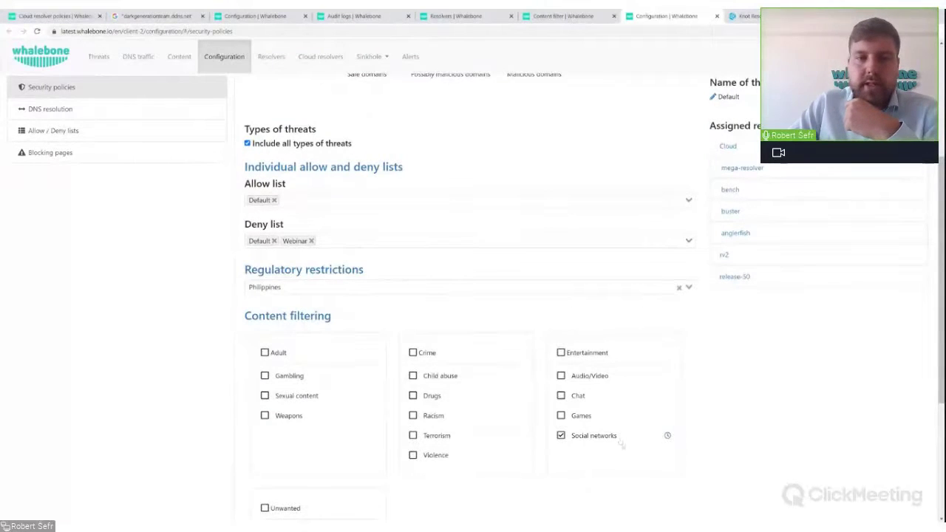
scroll(623, 440, "up", 3)
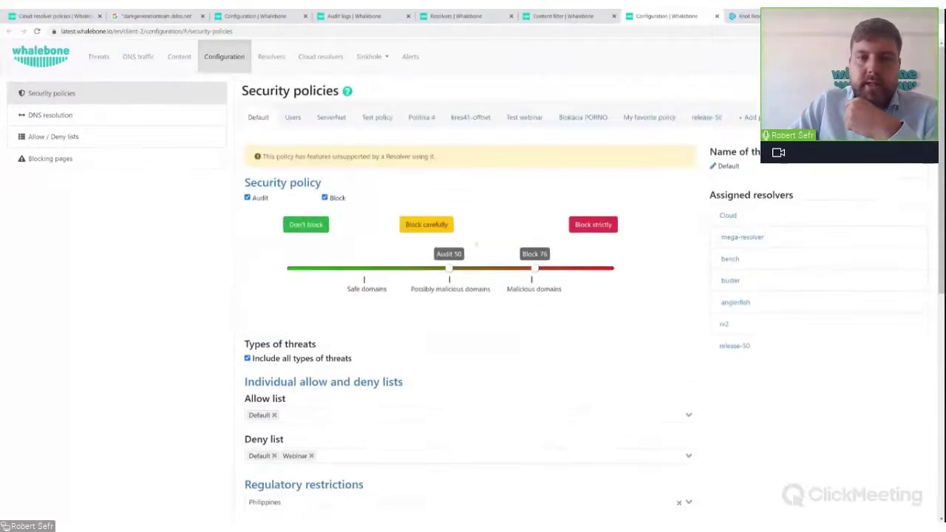
triple_click(261, 160)
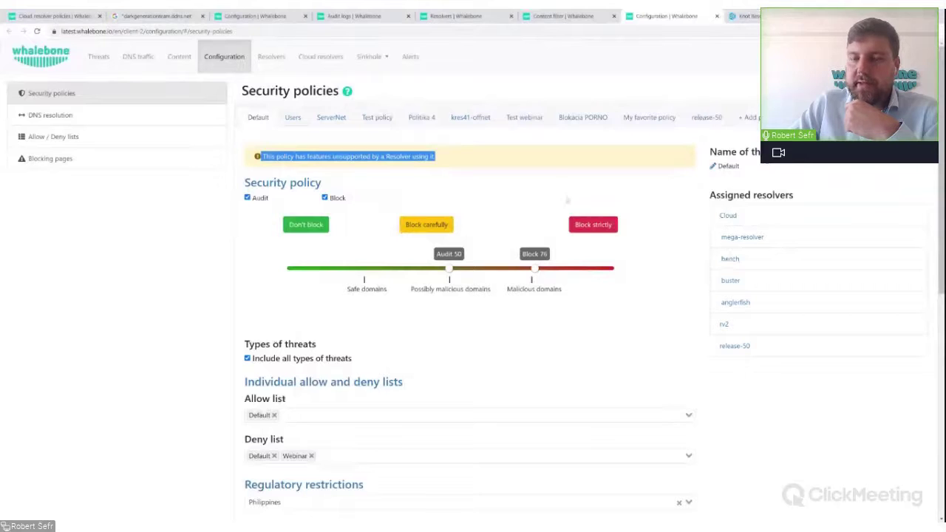
left_click_drag(436, 157, 243, 162)
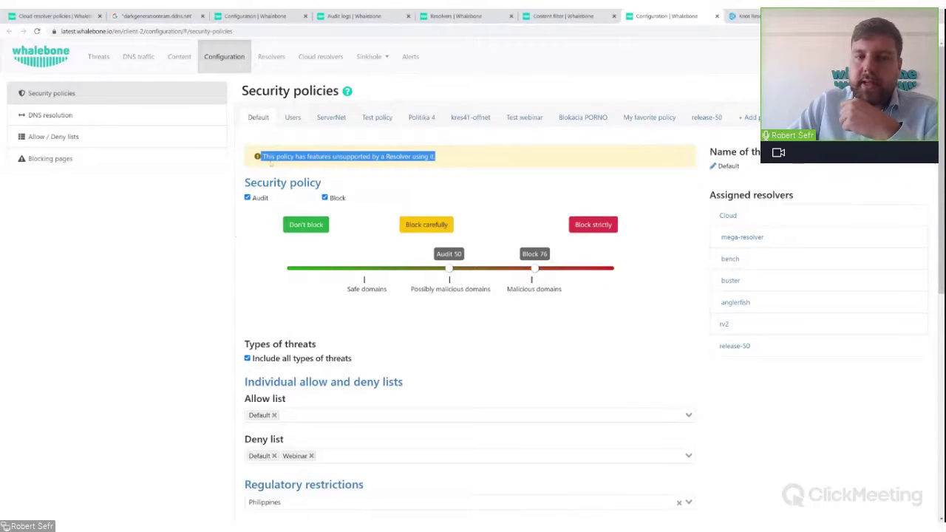
left_click(271, 164)
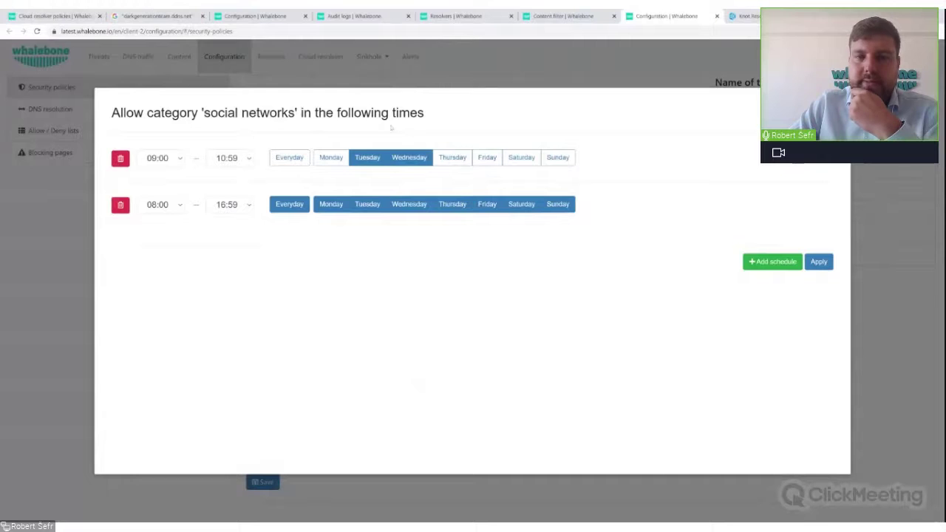
key("Escape")
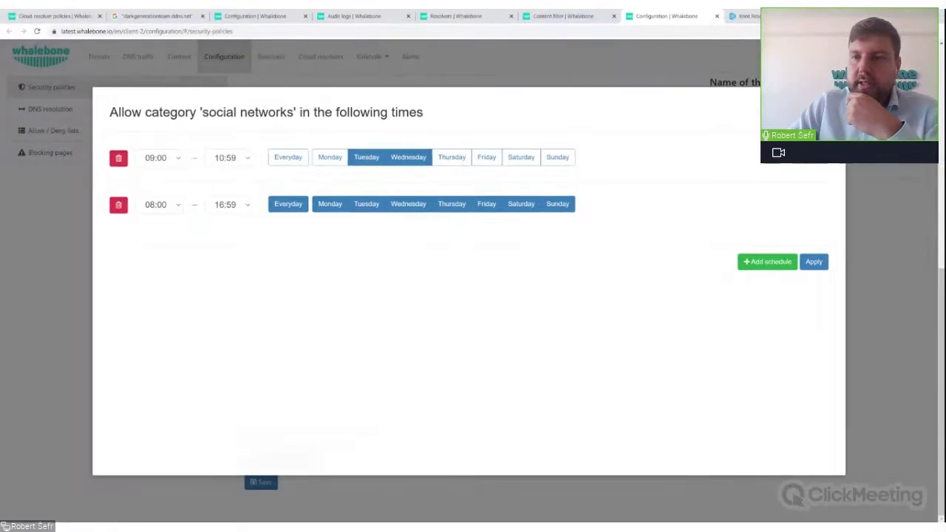
Step: Highlight the unsupported-features warning in the Default security policy again, and review its assigned resolvers and content filtering categories
scroll(473, 295, "up", 6)
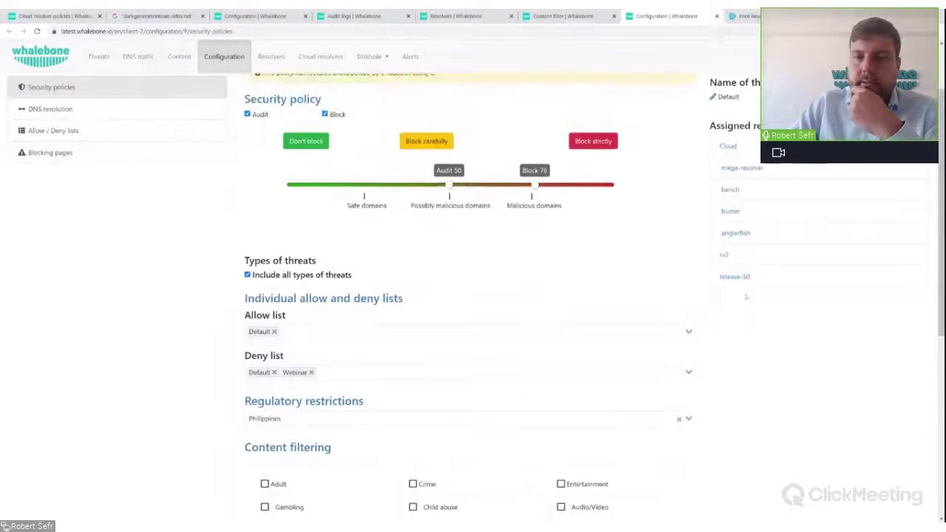
left_click_drag(437, 157, 303, 158)
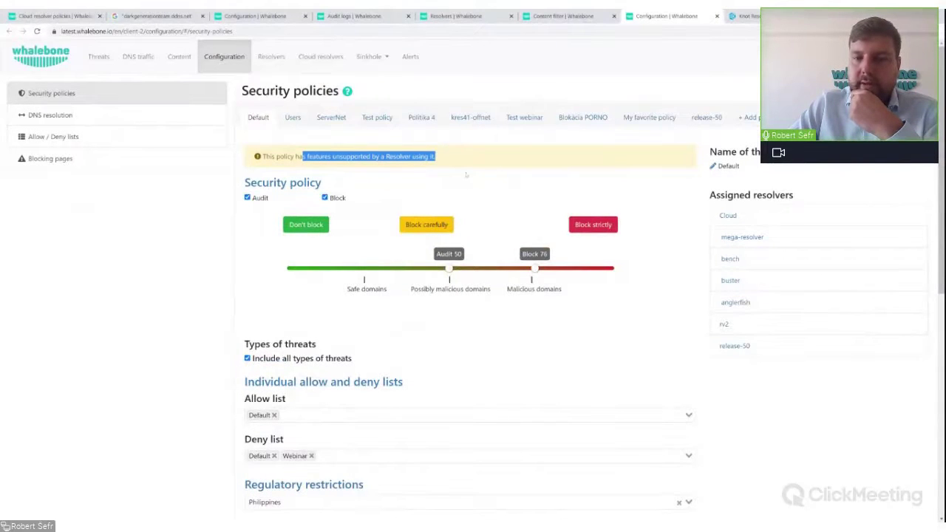
scroll(735, 171, "down", 3)
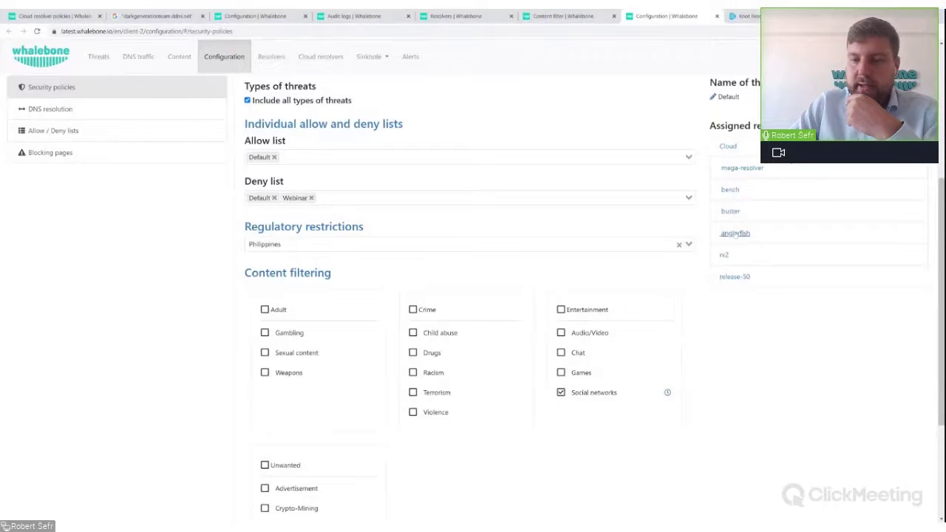
scroll(736, 233, "up", 3)
scroll(462, 215, "down", 5)
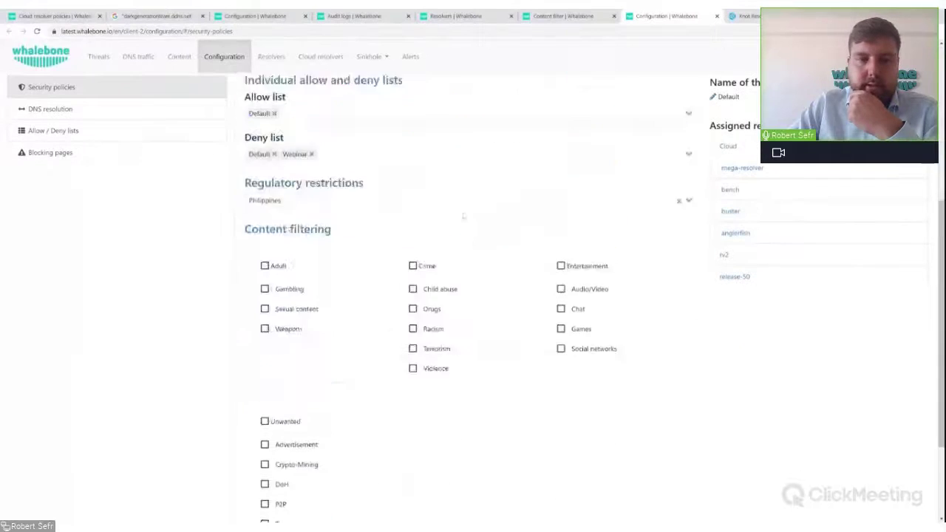
scroll(404, 325, "up", 5)
scroll(403, 327, "down", 5)
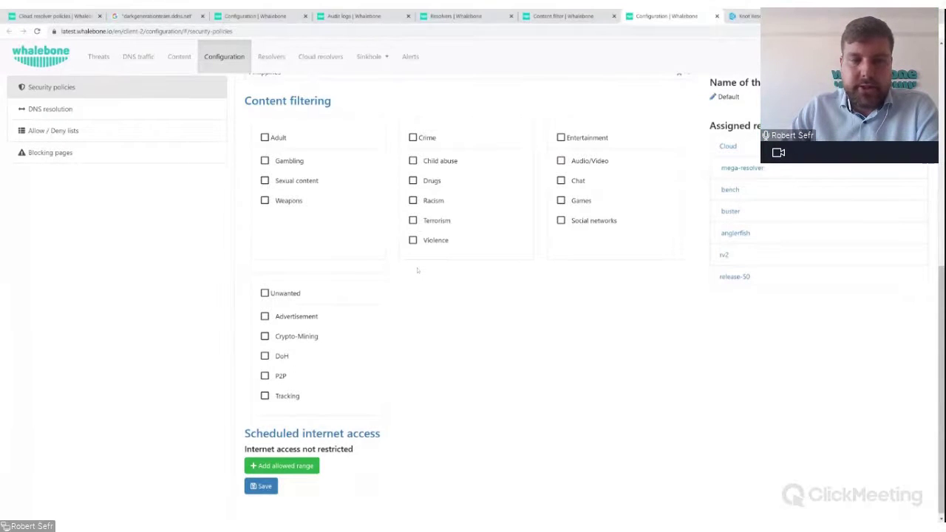
scroll(417, 271, "up", 3)
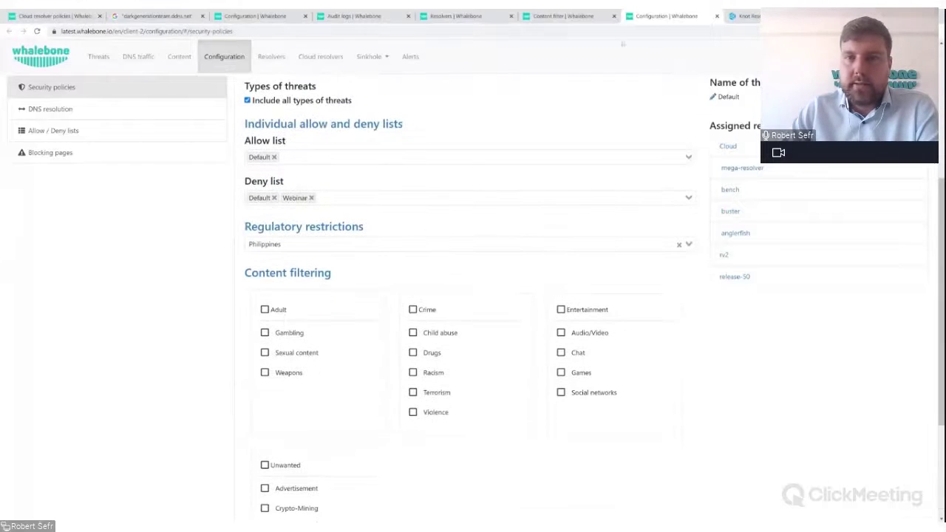
Step: Switch to the content filter overview and examine the categories timeline and the breakdown charts
left_click(565, 16)
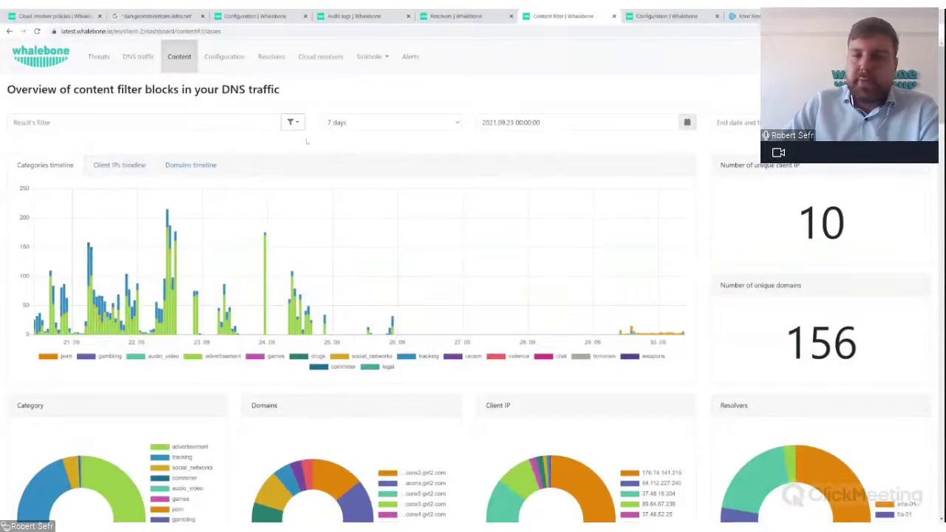
scroll(306, 141, "down", 1)
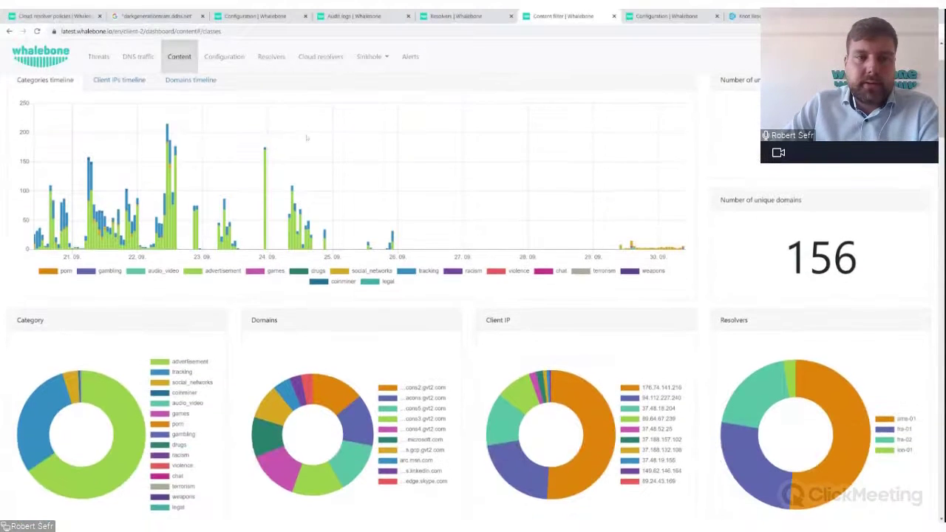
scroll(306, 138, "up", 1)
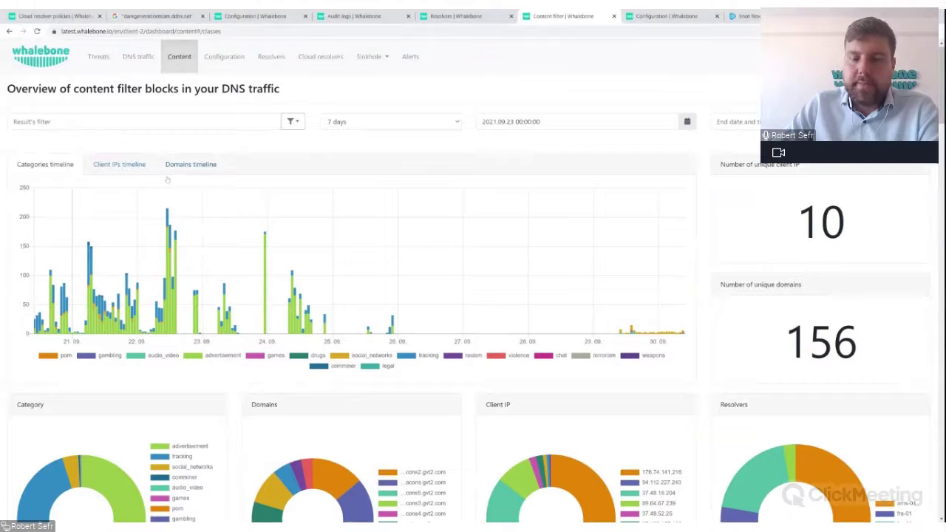
scroll(167, 179, "down", 3)
scroll(167, 180, "up", 3)
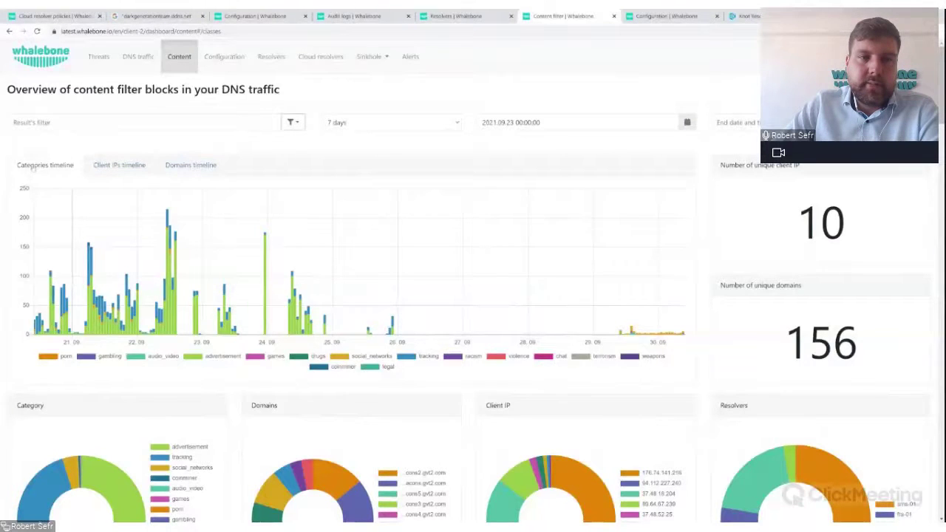
Step: View the blocks by client IP and by domain over time, and highlight the unique client IP and unique domain counts
left_click(193, 166)
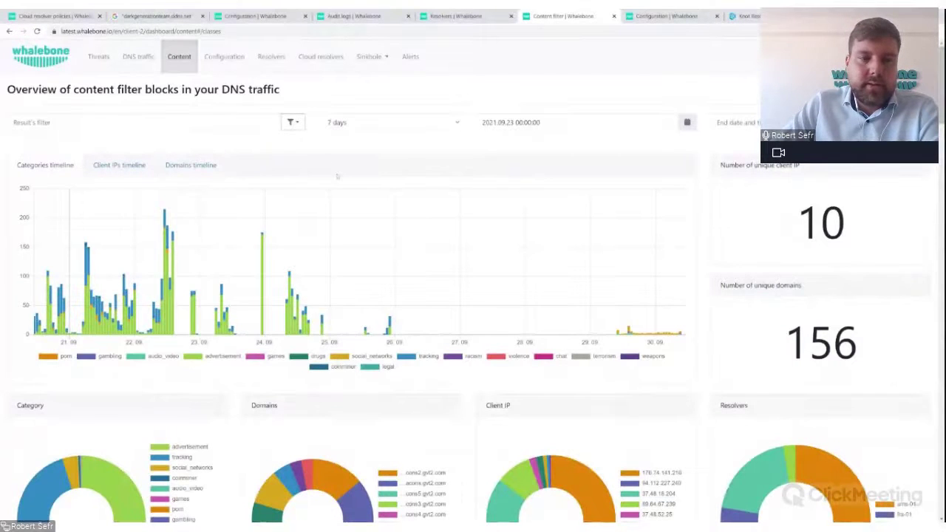
mouse_move(309, 329)
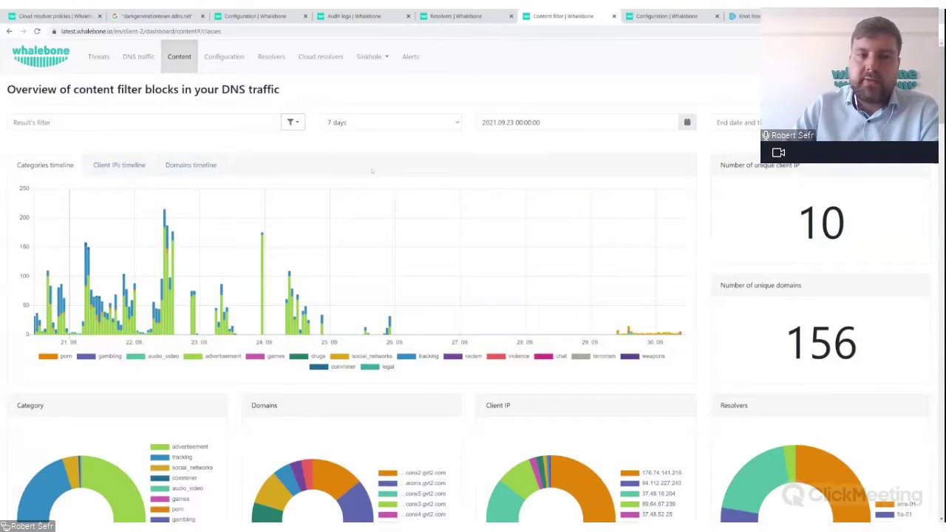
left_click(118, 165)
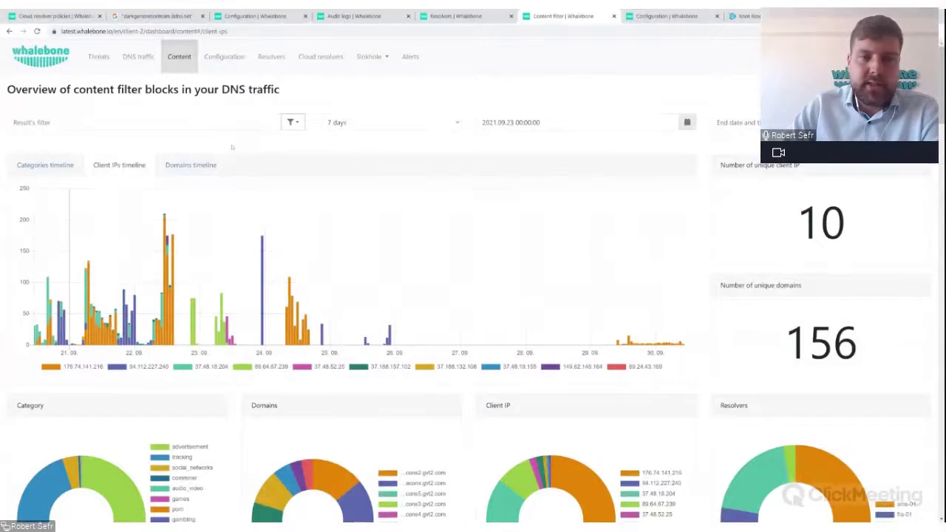
left_click(196, 165)
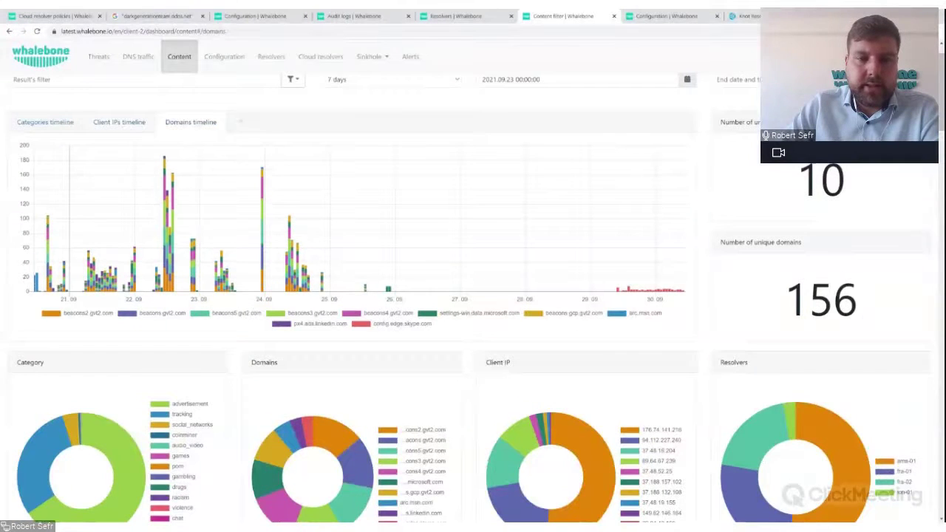
scroll(337, 240, "up", 1)
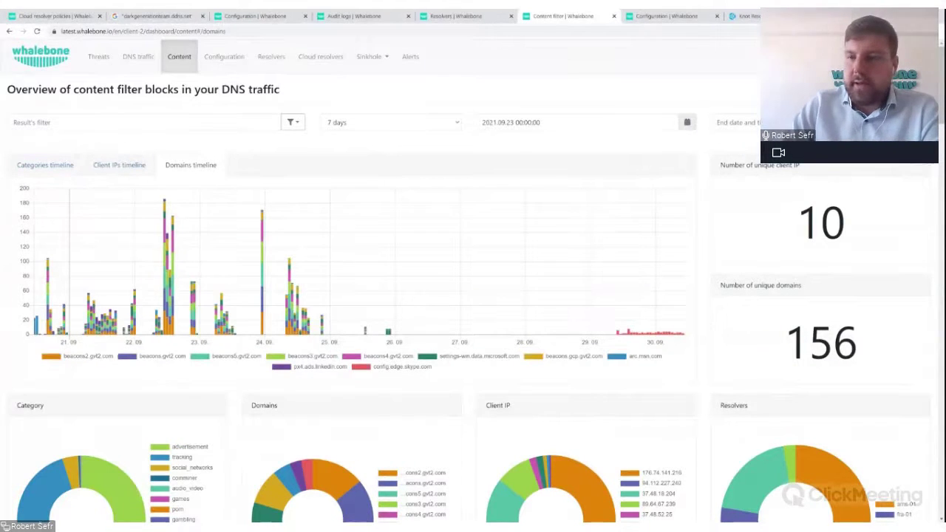
left_click_drag(850, 222, 728, 260)
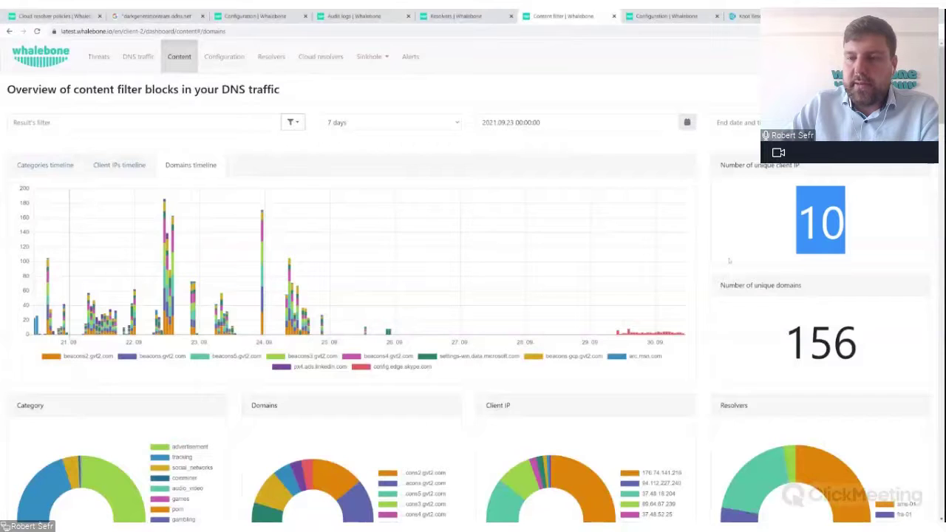
mouse_move(880, 339)
left_mouse_down()
mouse_move(778, 340)
mouse_move(882, 339)
left_mouse_up()
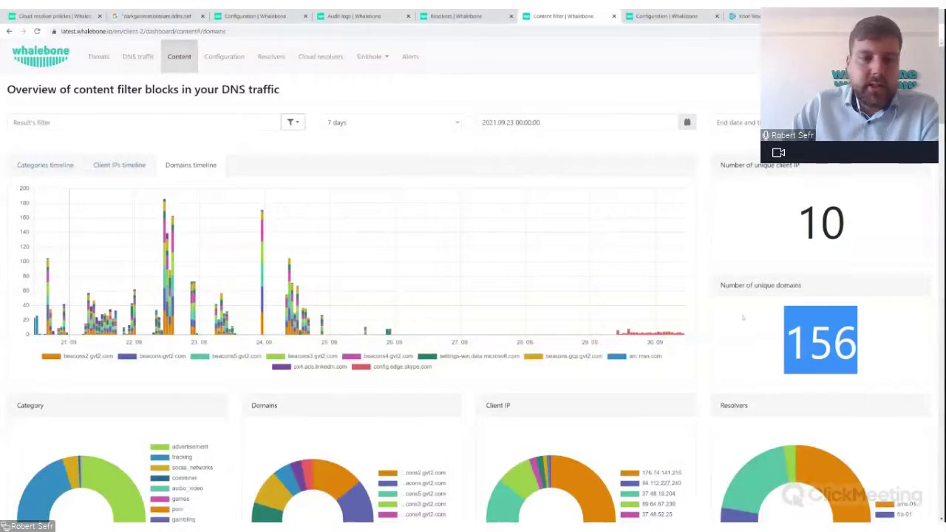
Step: Return to the categories timeline and examine the advertisement and social_networks blocks alongside the category, domain, client IP and resolver charts
left_click(46, 165)
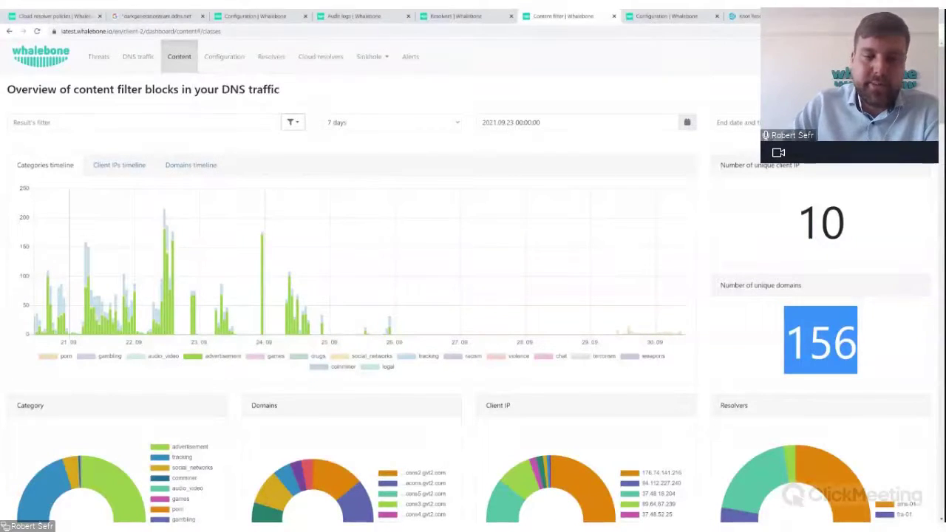
scroll(399, 133, "down", 2)
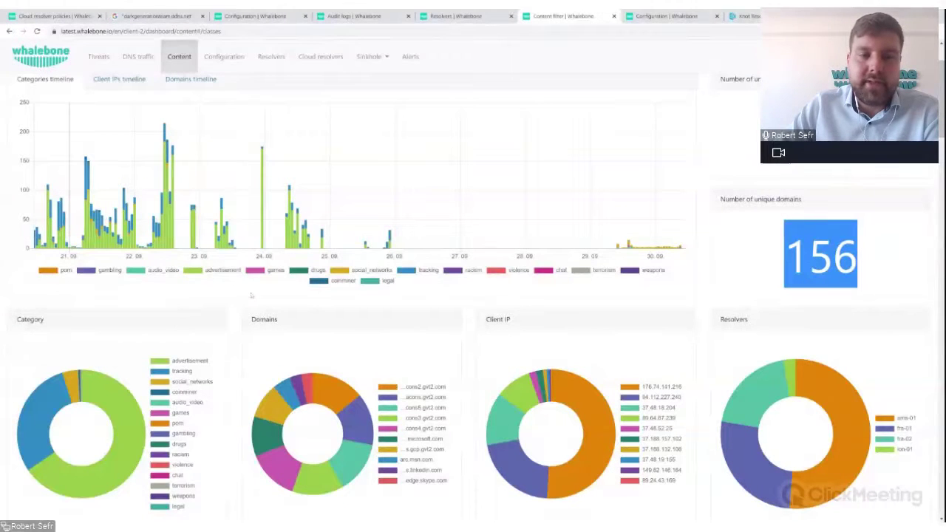
scroll(251, 295, "down", 3)
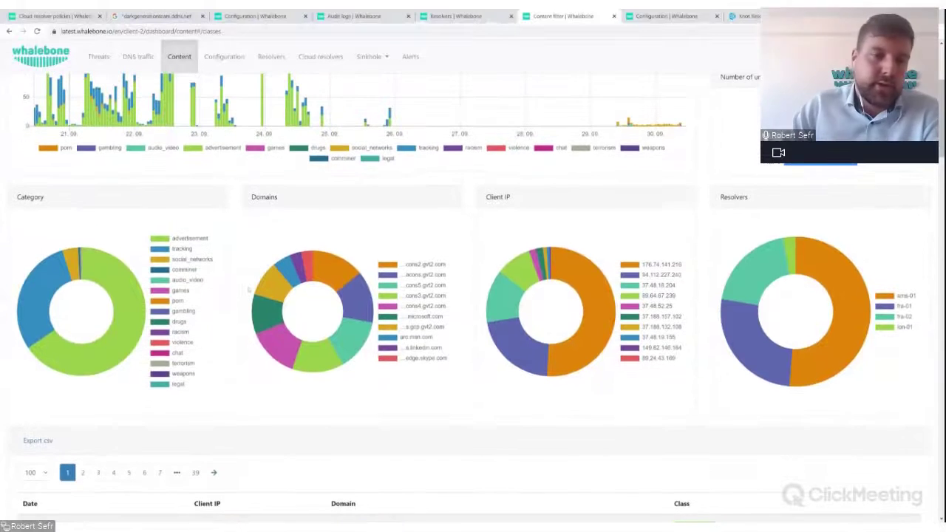
scroll(453, 146, "up", 4)
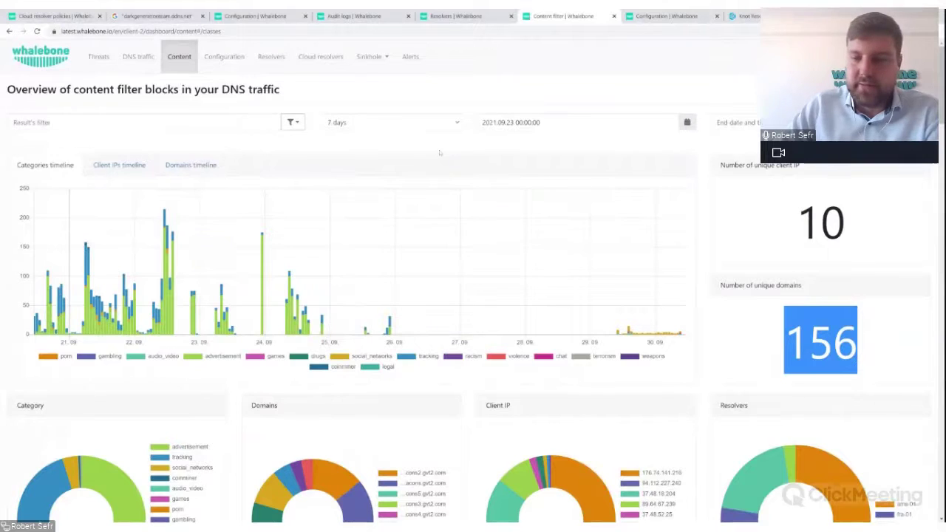
scroll(439, 153, "down", 4)
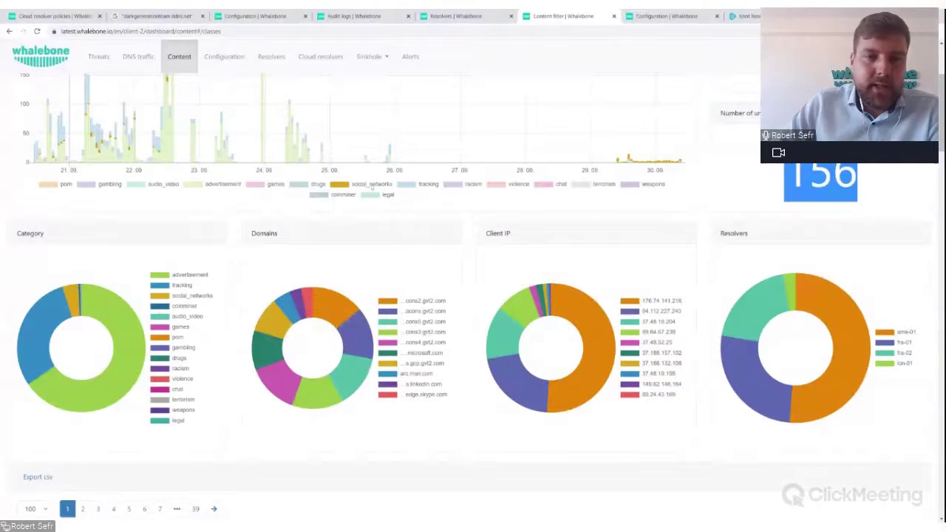
scroll(389, 199, "up", 3)
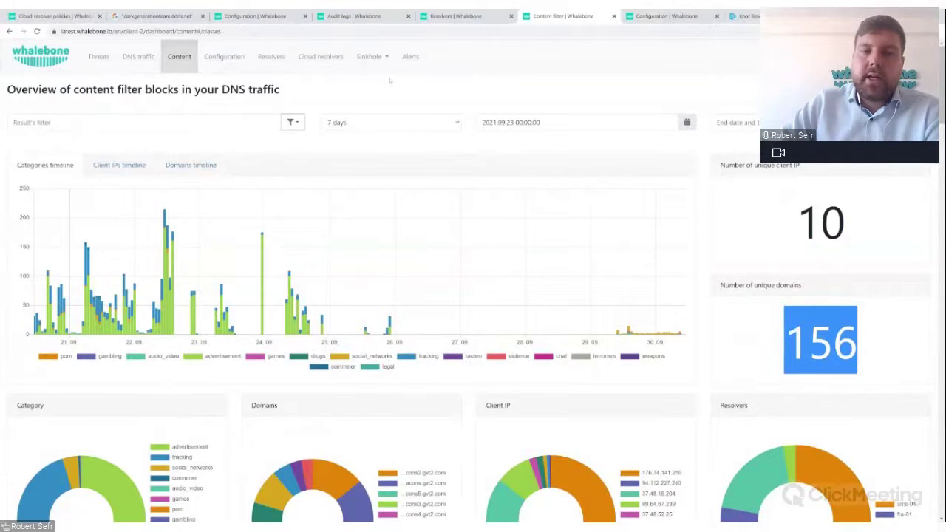
scroll(390, 79, "down", 2)
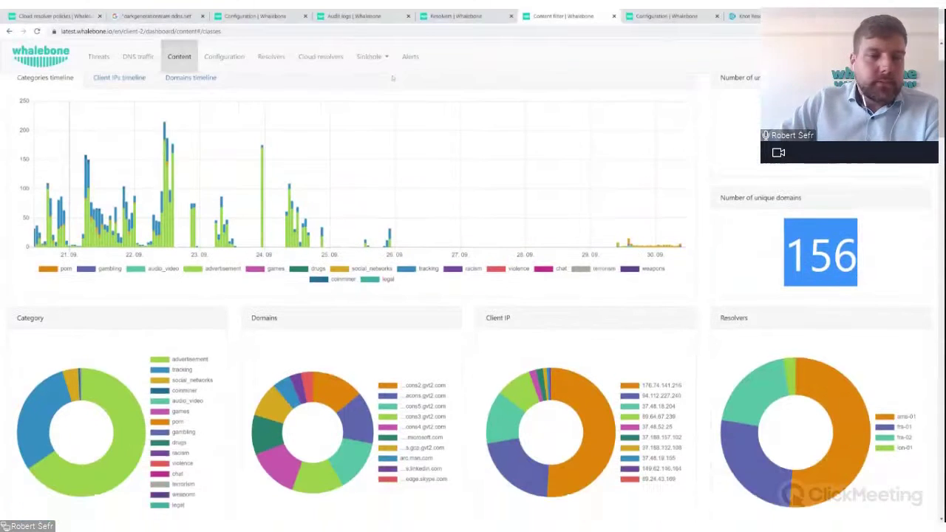
scroll(394, 77, "down", 2)
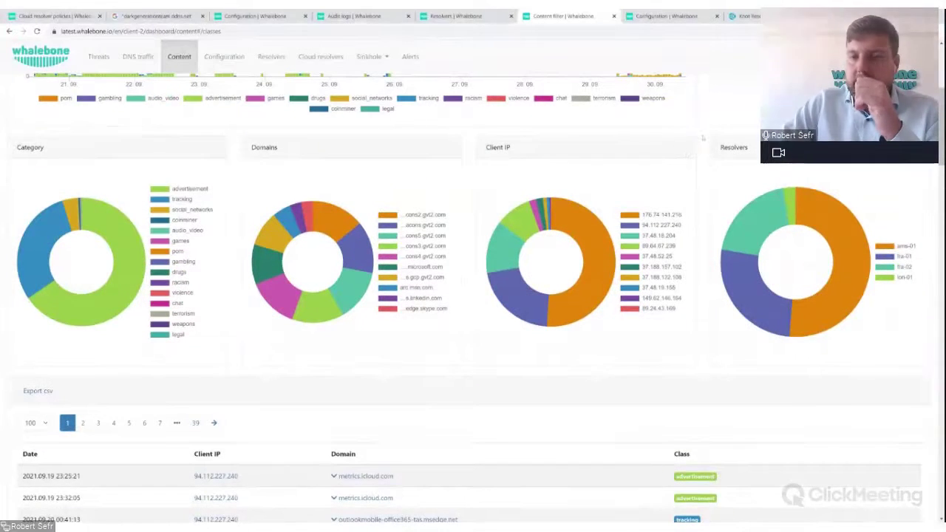
scroll(699, 141, "up", 2)
scroll(699, 141, "up", 2)
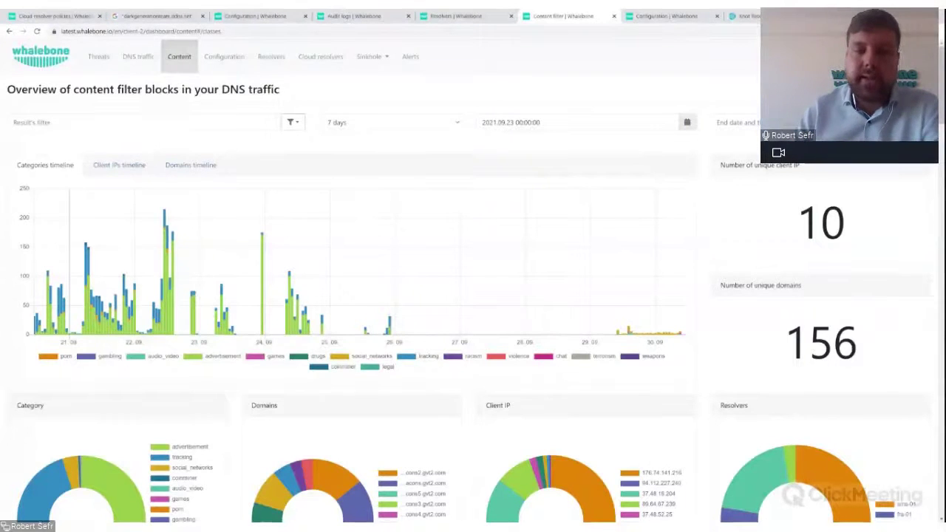
Step: Examine the individual content filter log entries with their client IPs, domains and classes, and compare them with the overview charts
scroll(444, 176, "down", 10)
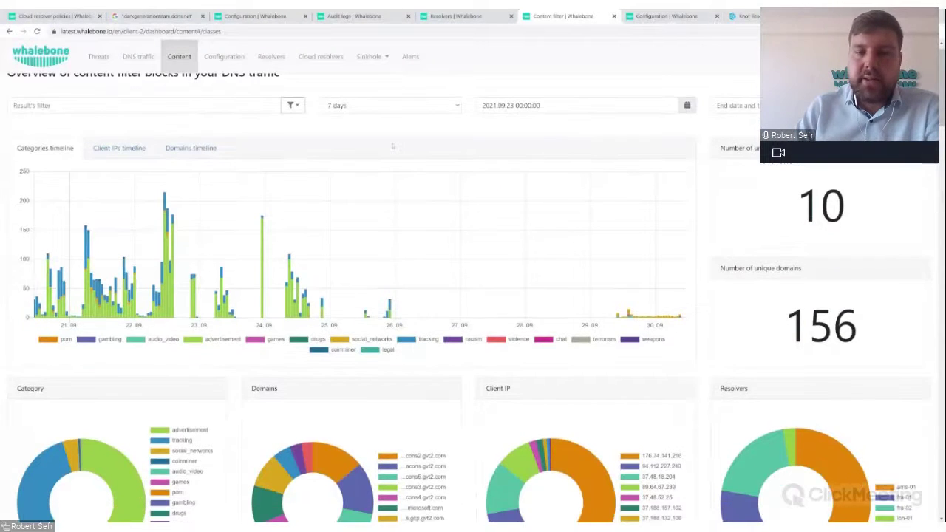
scroll(443, 176, "down", 5)
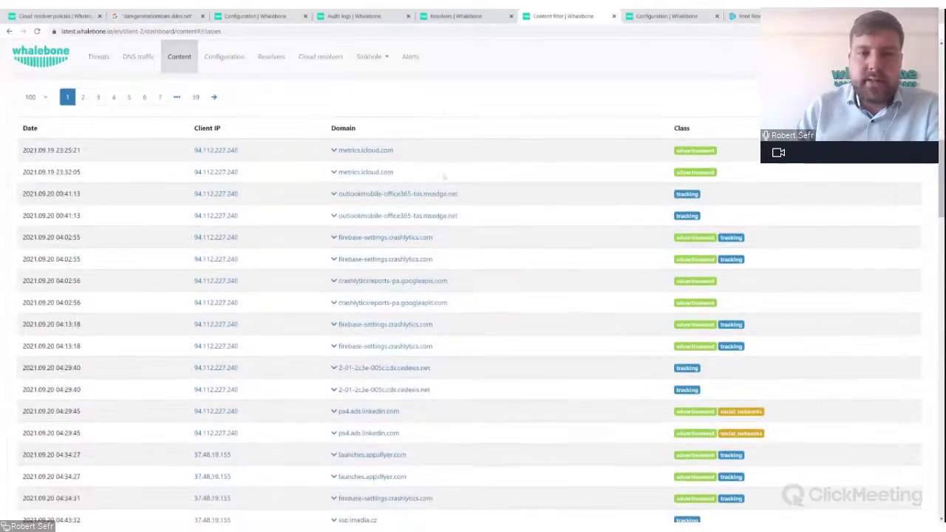
scroll(443, 176, "up", 7)
scroll(304, 349, "up", 5)
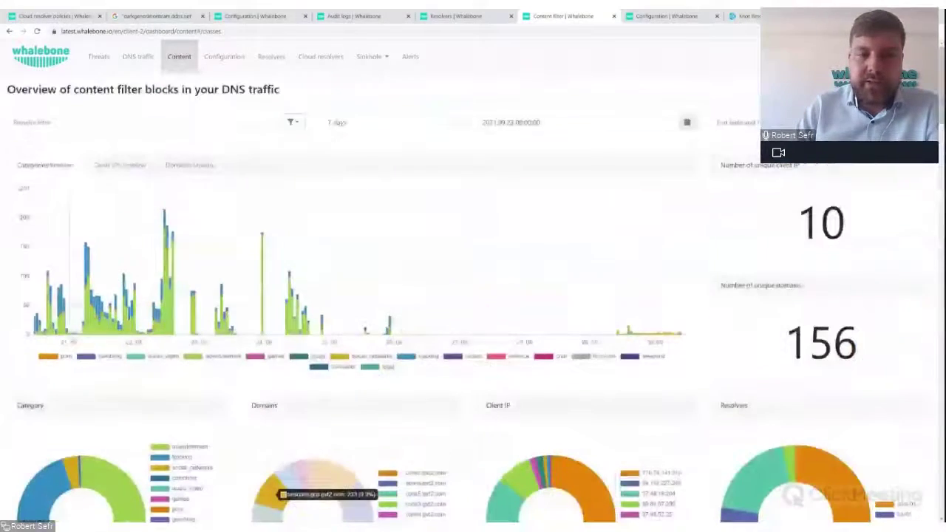
scroll(305, 348, "down", 2)
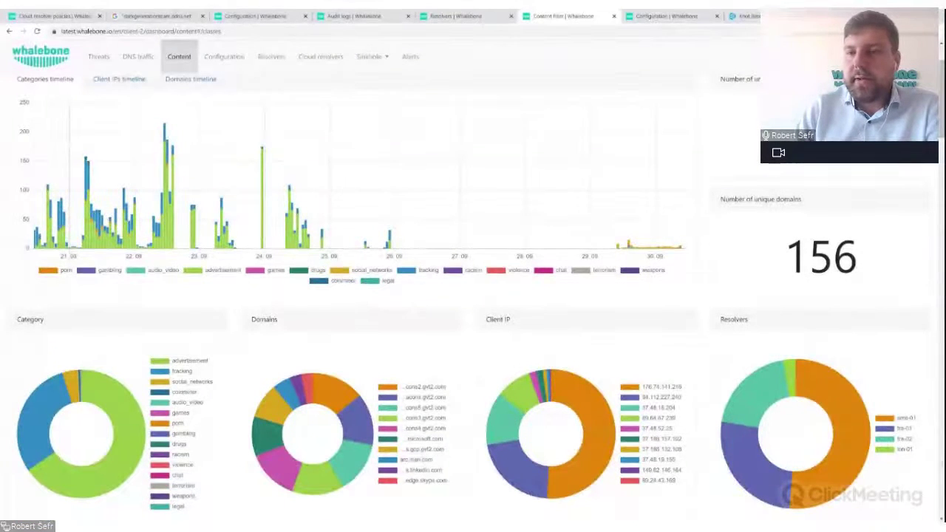
scroll(770, 289, "up", 2)
scroll(865, 262, "down", 1)
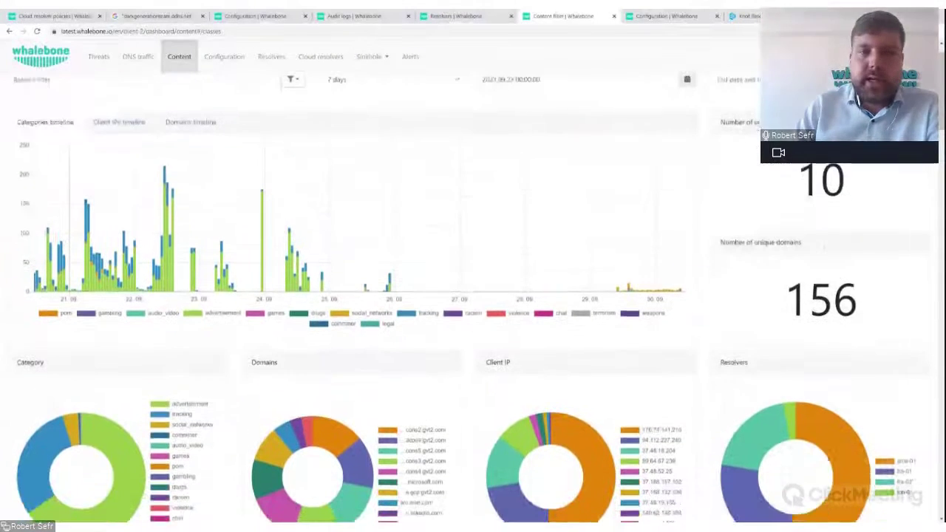
scroll(866, 262, "up", 1)
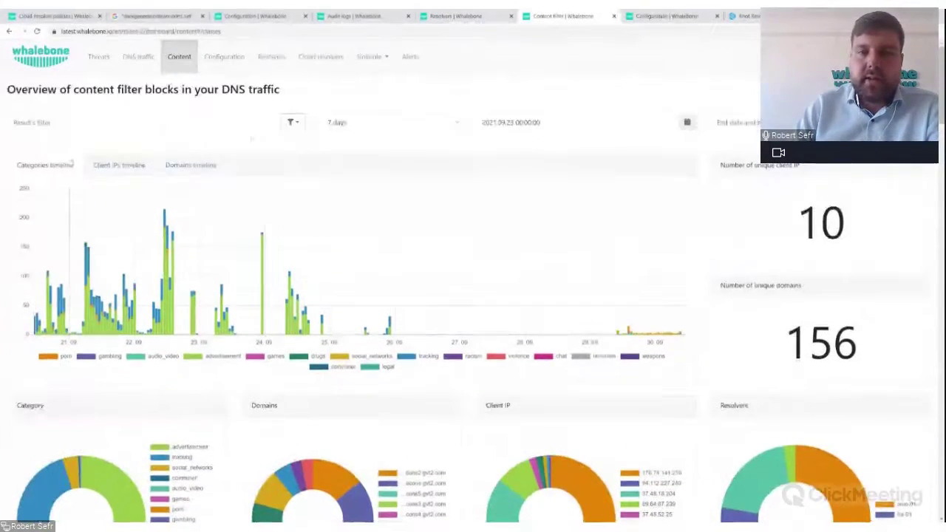
Step: Set the content filter overview's time range to 14 days and bring up its list of blocked requests
left_click(394, 129)
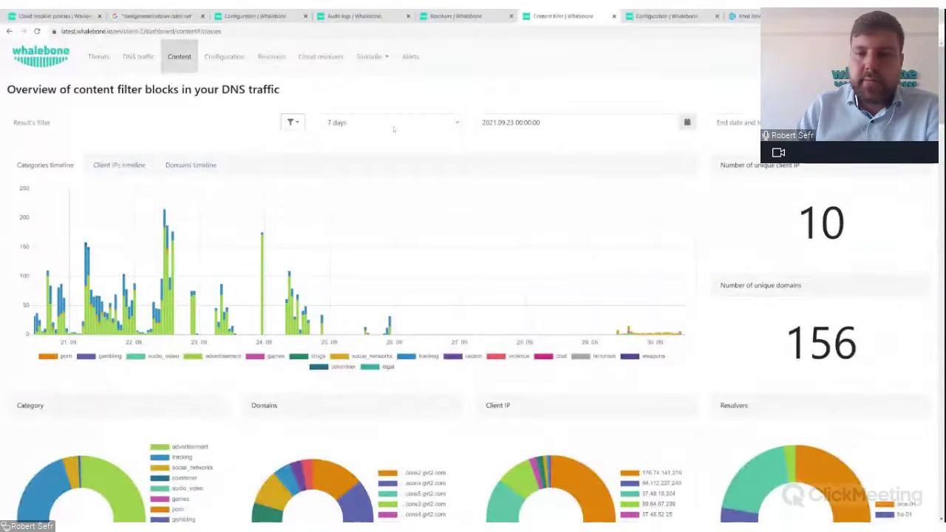
left_click(364, 149)
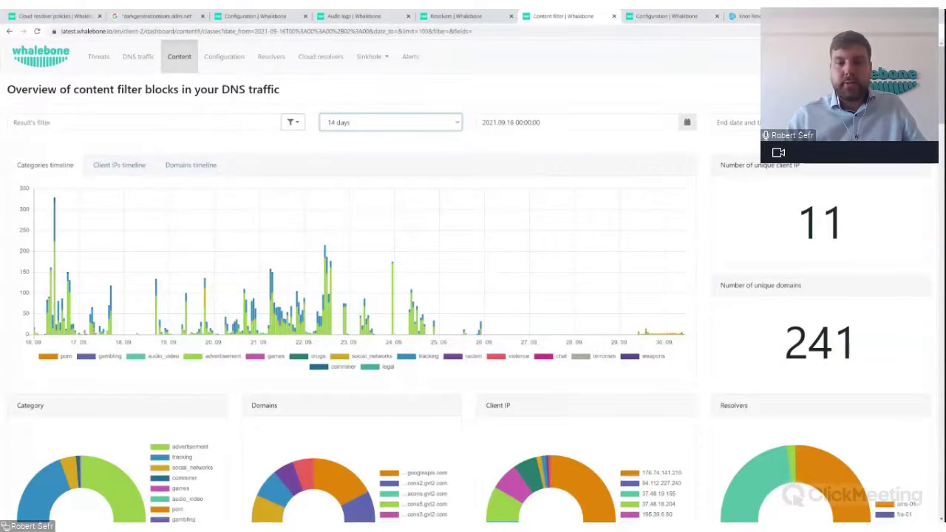
scroll(473, 295, "down", 20)
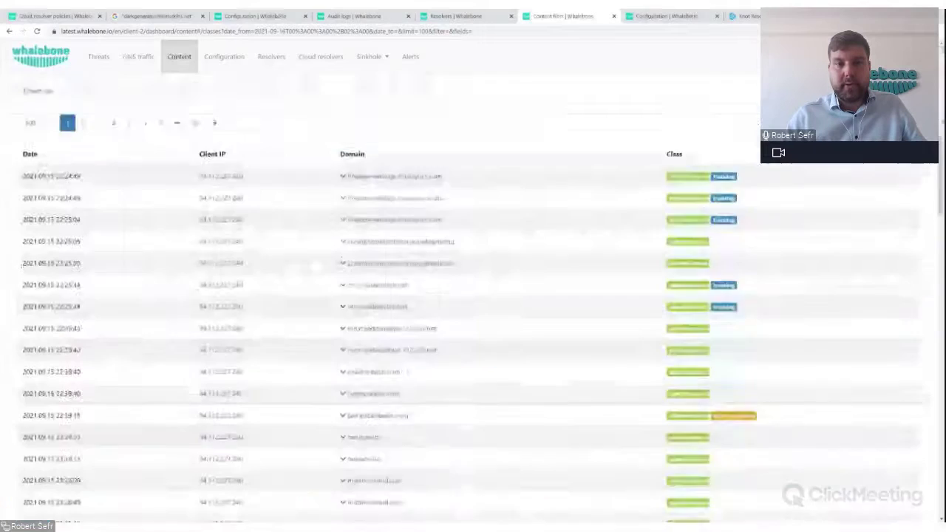
Step: Look over the actions offered for the domain cm.g.doubleclick.net in the blocked requests list
left_click(342, 154)
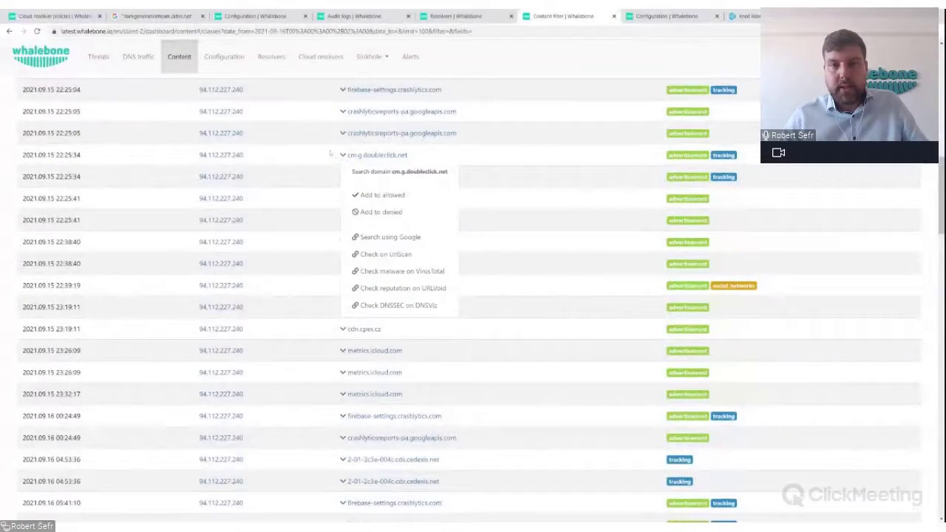
left_click(747, 56)
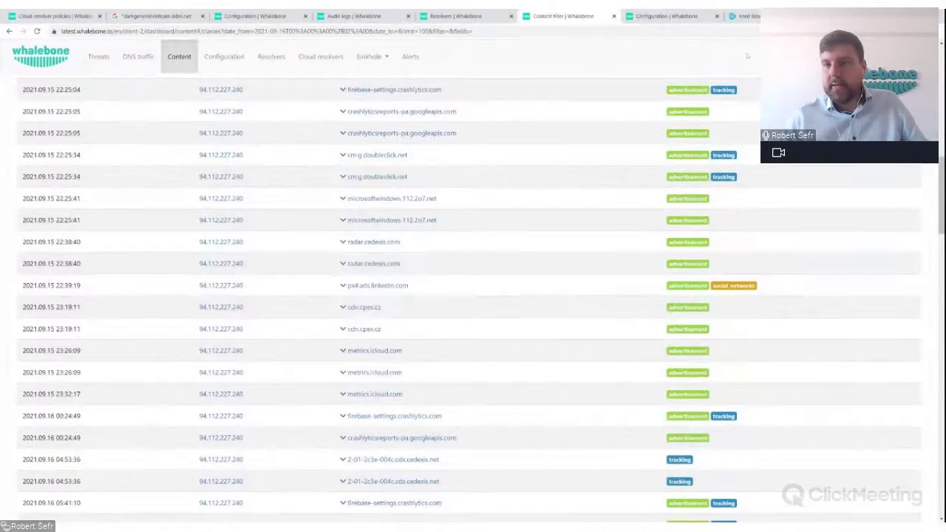
Step: Bring up the domain analysis and analyze the domain youtube.com
left_click(901, 56)
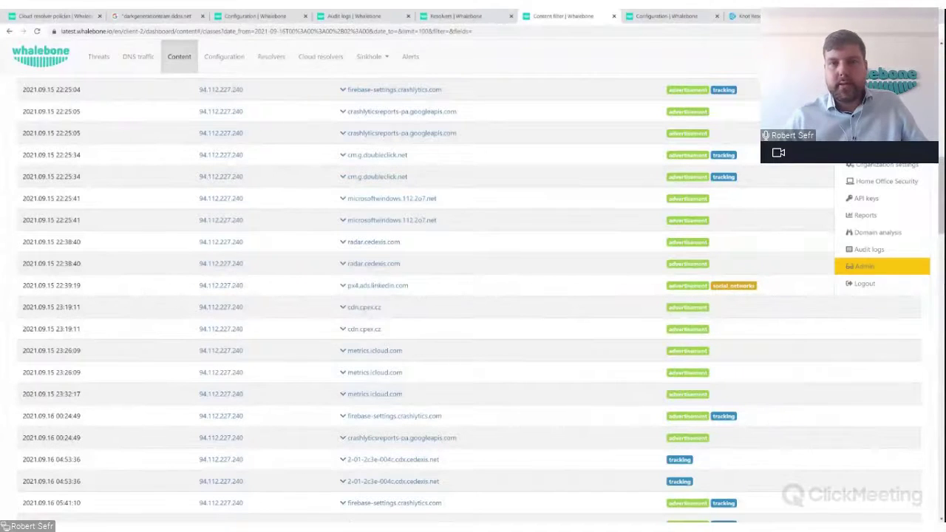
left_click(878, 232)
type("yo")
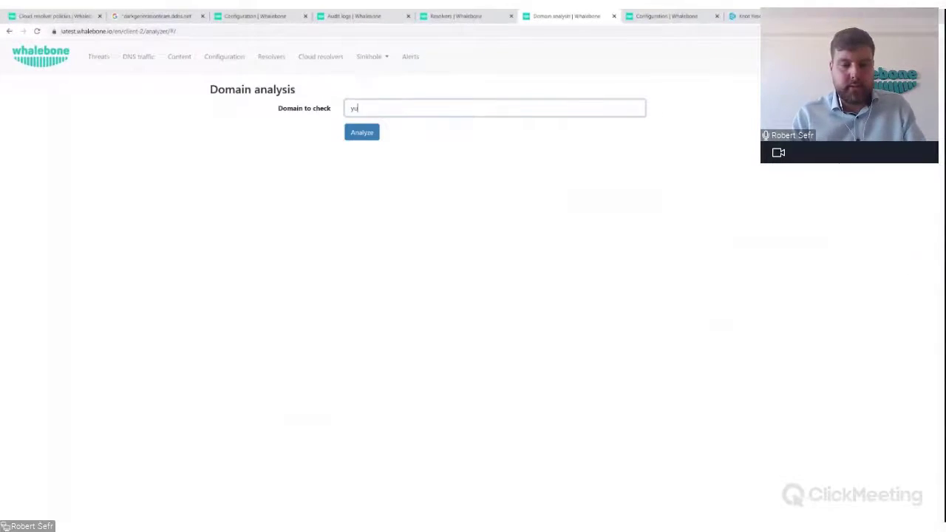
type("utube")
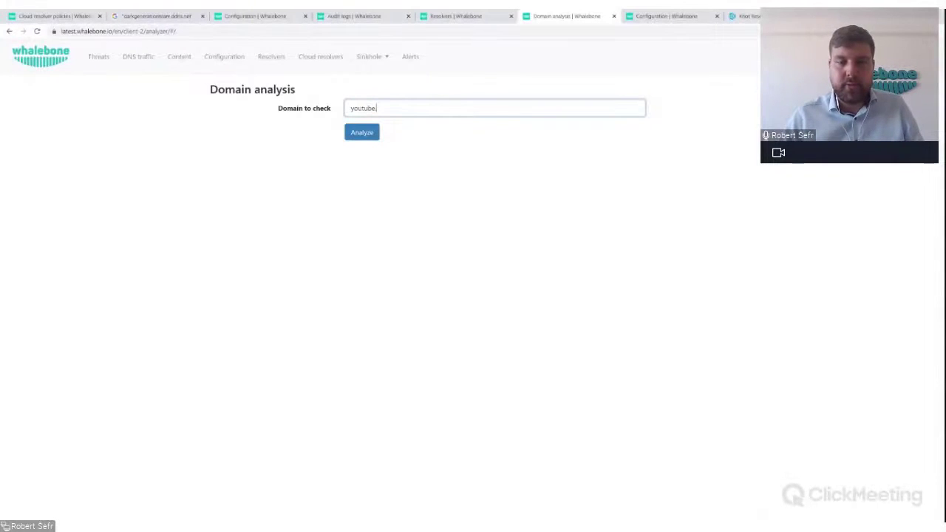
type(".com")
left_click(362, 135)
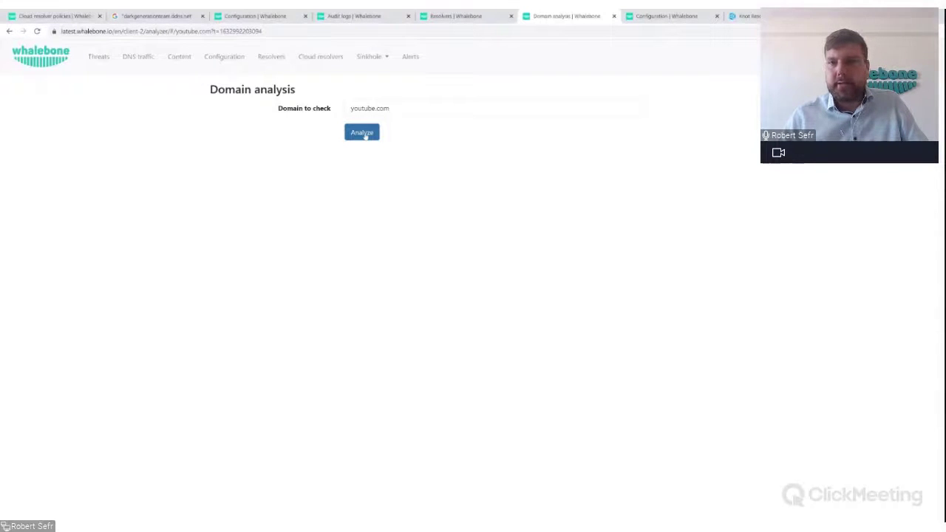
Step: Examine the analysis of youtube.com, from the detected threats and content categorization to the resolvers trace and Google search
left_click(916, 56)
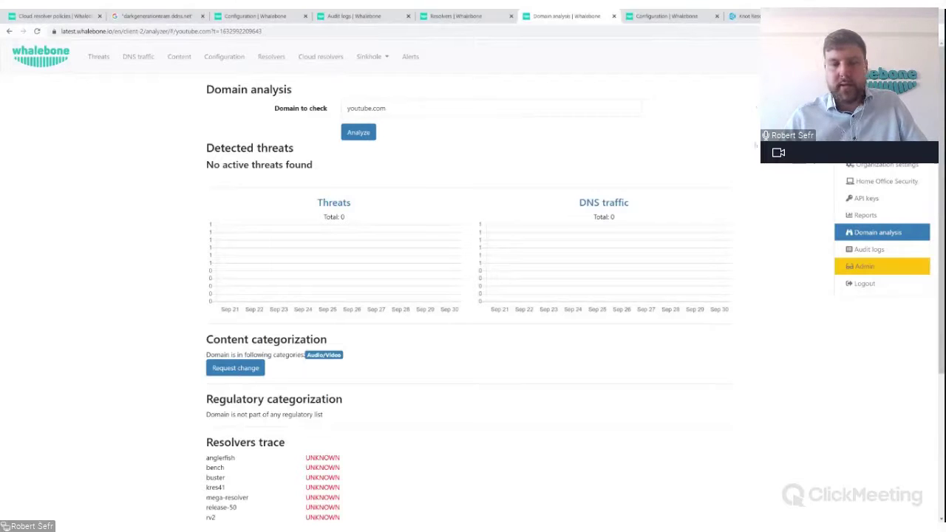
left_click(723, 116)
scroll(724, 116, "down", 4)
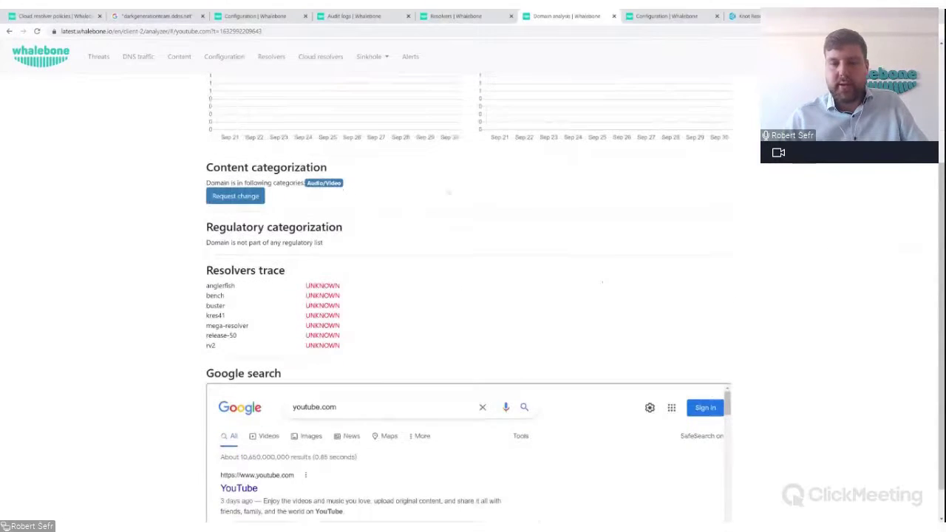
scroll(351, 350, "up", 1)
mouse_move(342, 390)
left_mouse_down()
mouse_move(206, 328)
mouse_move(206, 311)
mouse_move(359, 389)
left_mouse_up()
left_click(454, 332)
scroll(244, 419, "up", 3)
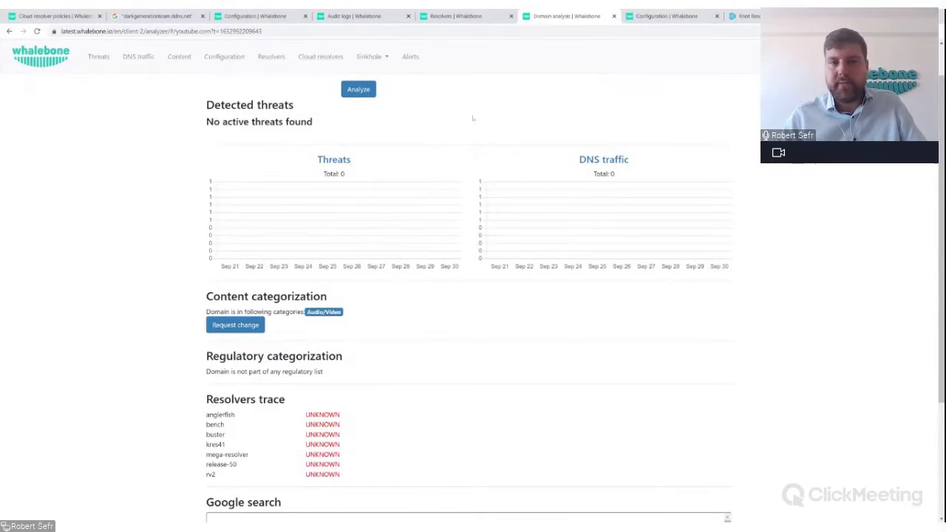
scroll(441, 114, "up", 1)
key("shift+Tab")
left_click(458, 167)
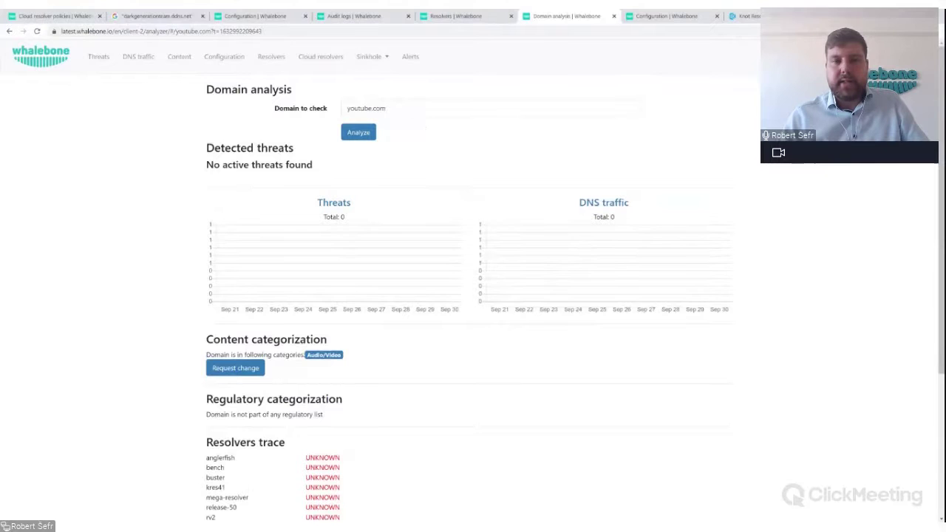
Step: Highlight the Threats chart heading and the content categorization section in the youtube.com analysis
triple_click(363, 247)
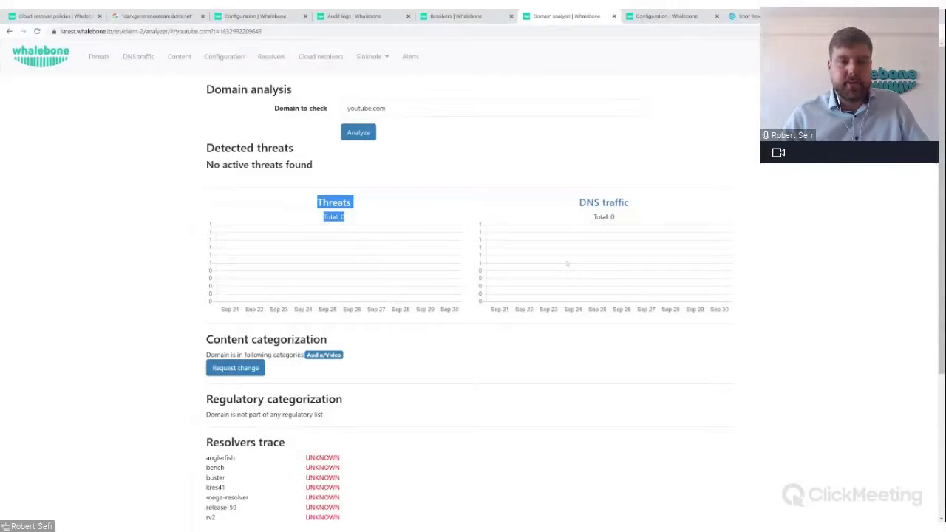
scroll(567, 264, "down", 2)
left_click_drag(207, 210, 326, 211)
left_click_drag(207, 225, 367, 227)
left_click(370, 231)
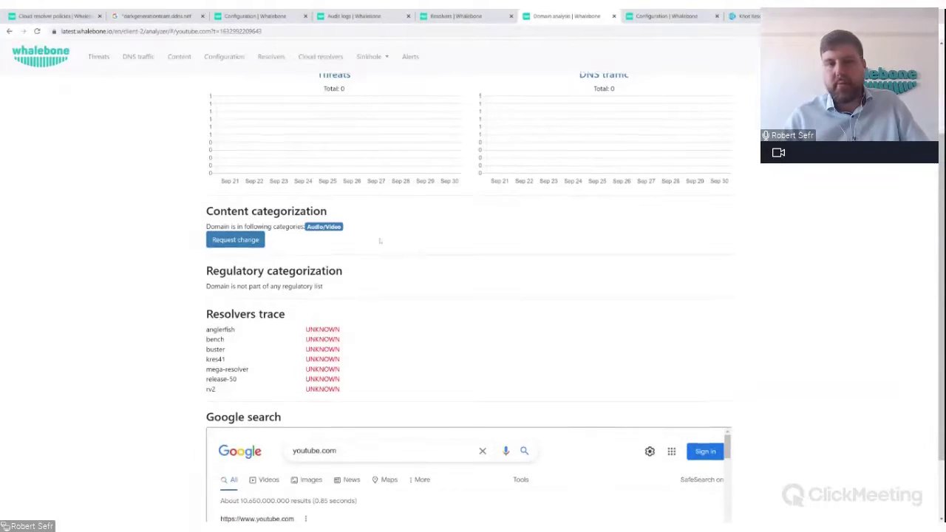
scroll(380, 240, "up", 3)
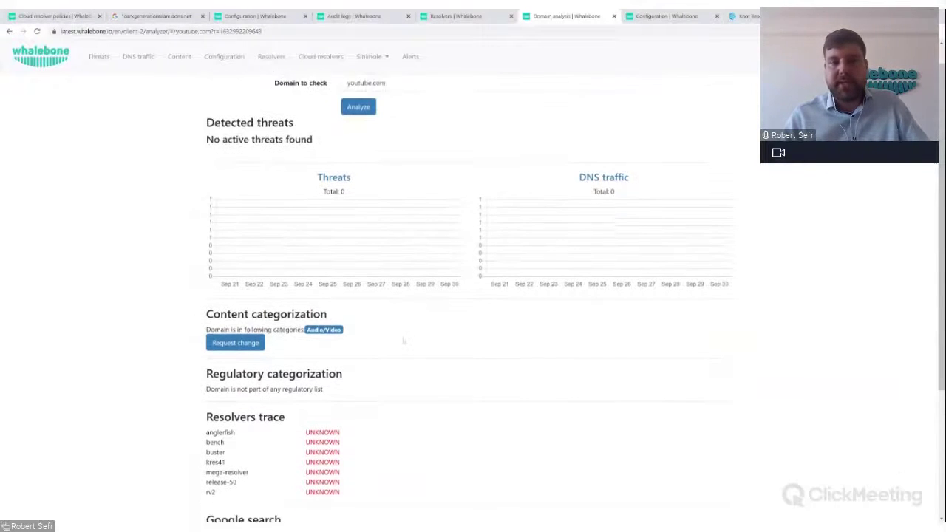
scroll(403, 341, "down", 3)
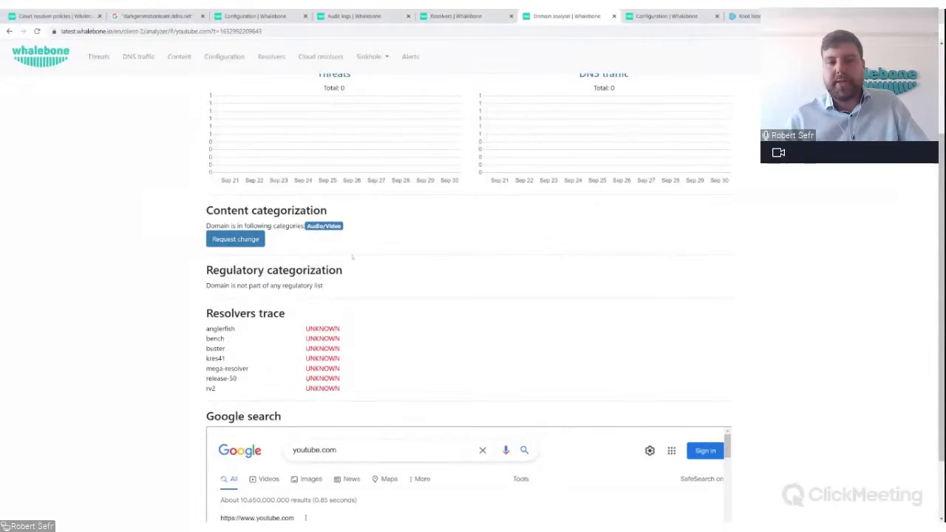
Step: Prepare a request to change youtube.com's content category from Audio/Video to Games, and cancel it without sending
left_click(235, 239)
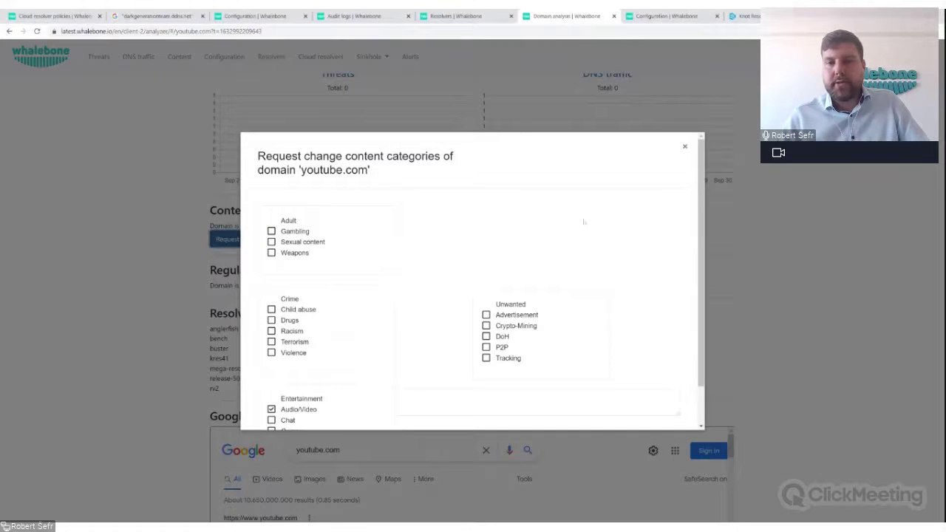
scroll(701, 225, "down", 1)
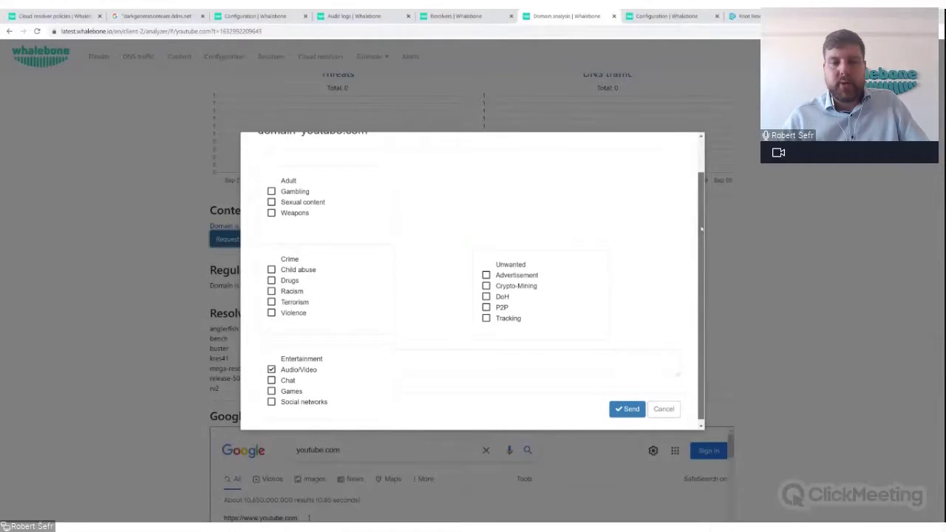
scroll(702, 229, "down", 1)
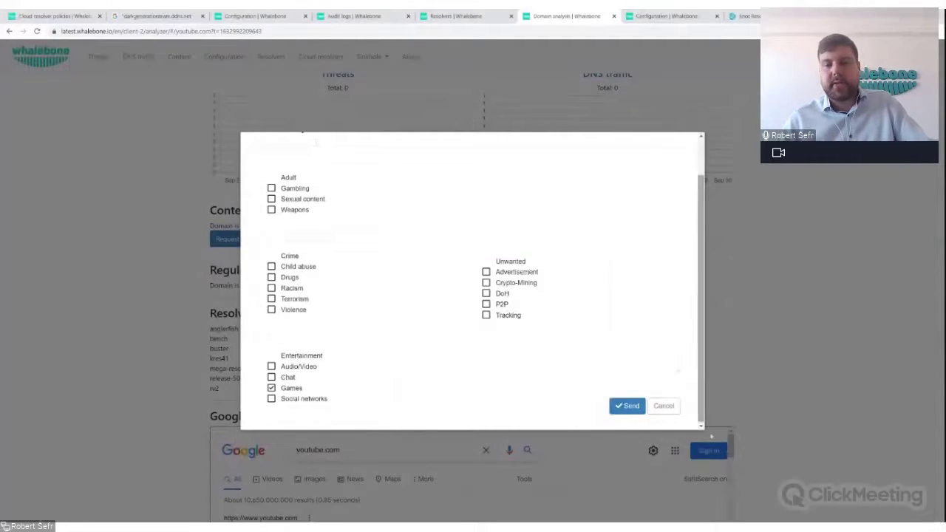
left_click(663, 406)
scroll(801, 281, "up", 3)
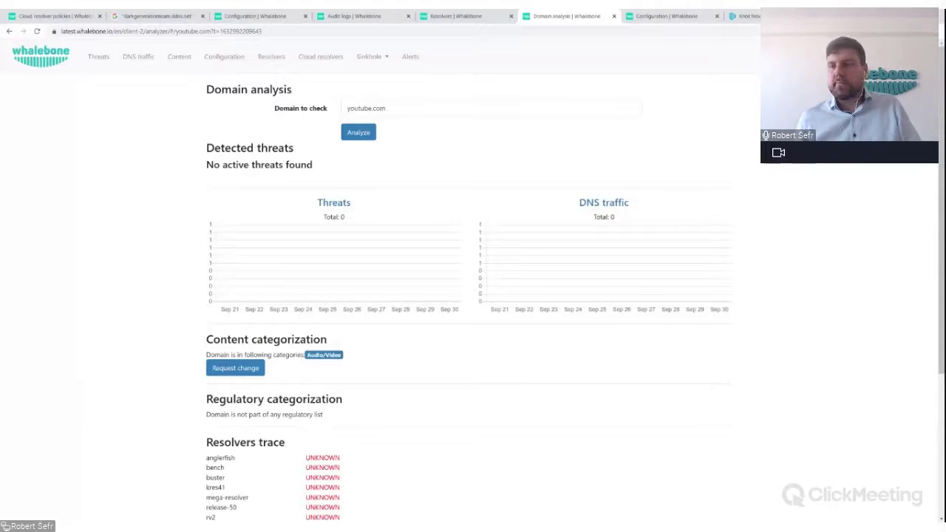
Step: Review the category options and text field in youtube.com's category change request, and close it unsent
left_click(236, 368)
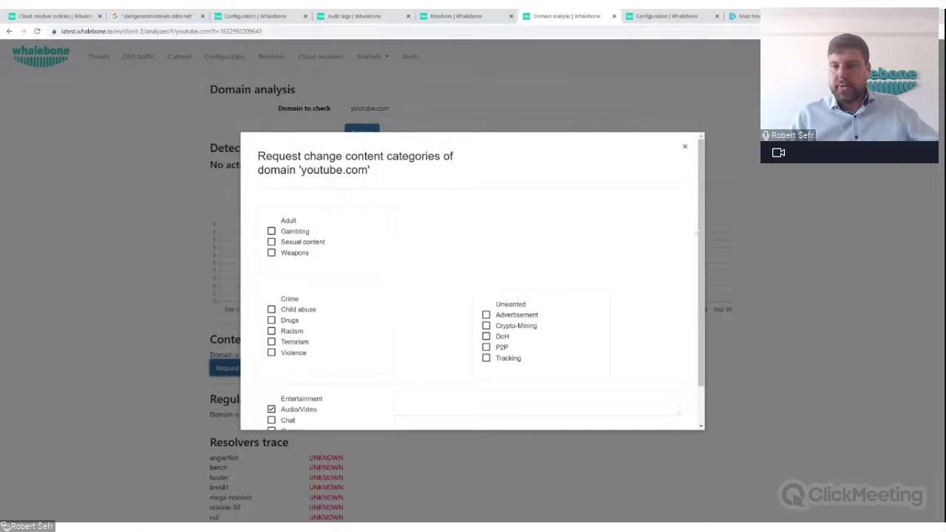
scroll(473, 281, "down", 2)
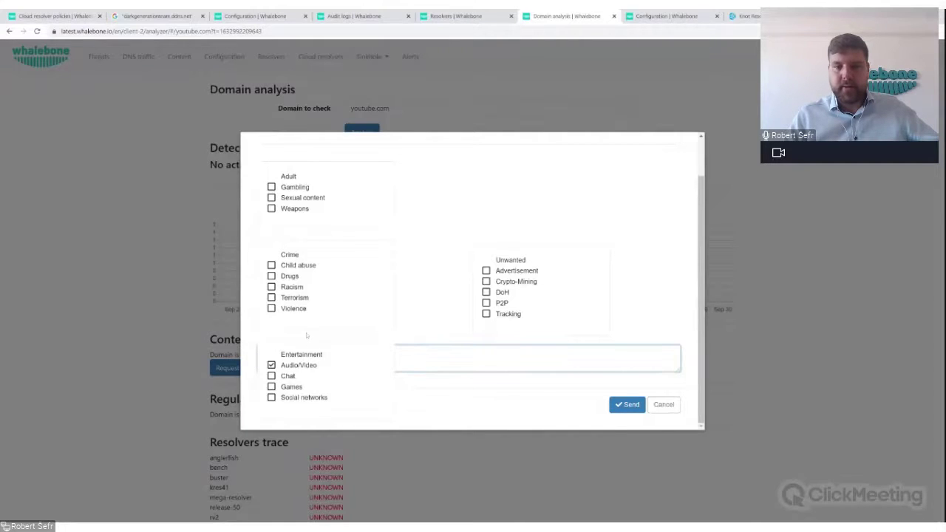
left_click(660, 408)
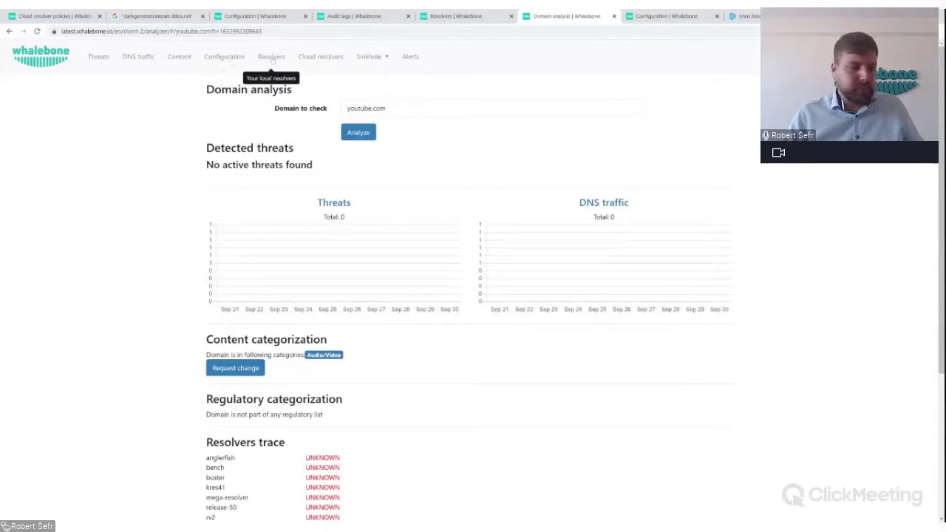
Step: Go to the advanced configuration of the local resolver kres41 and expand its expert settings
left_click(272, 61)
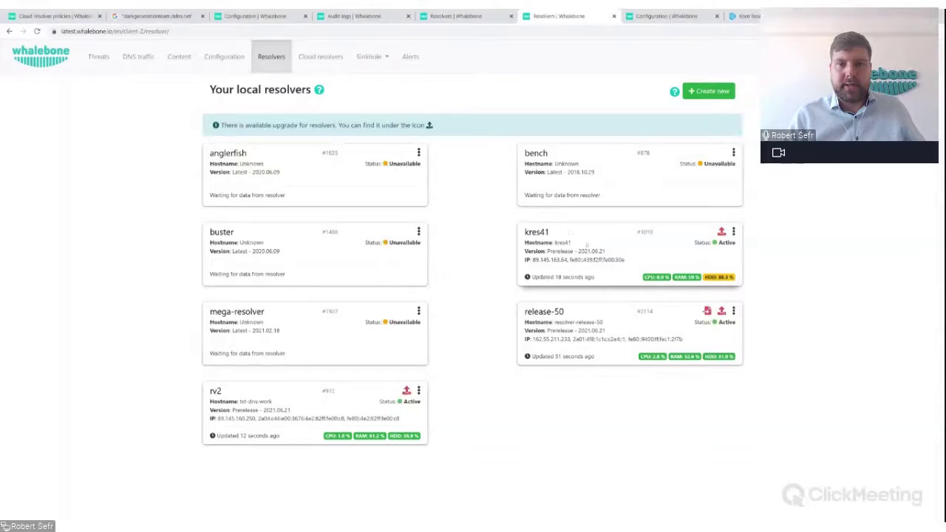
left_click(542, 236)
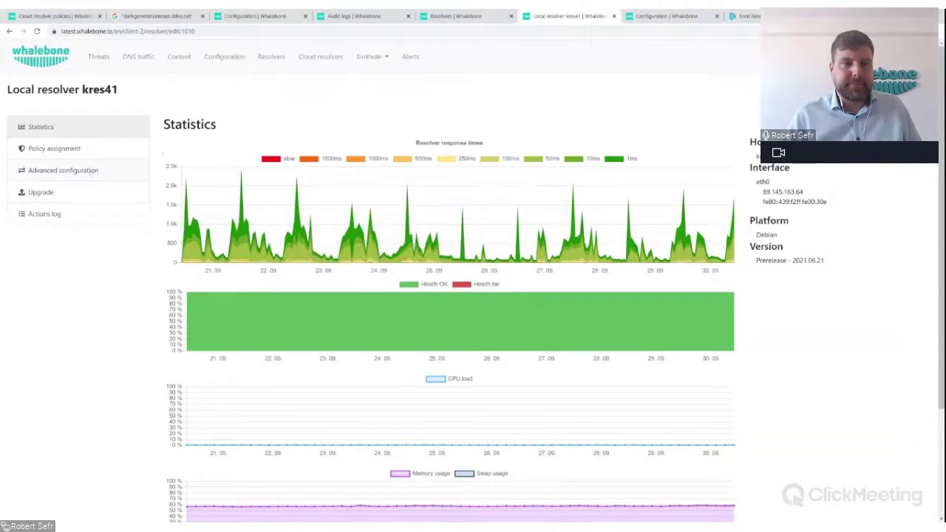
left_click(34, 176)
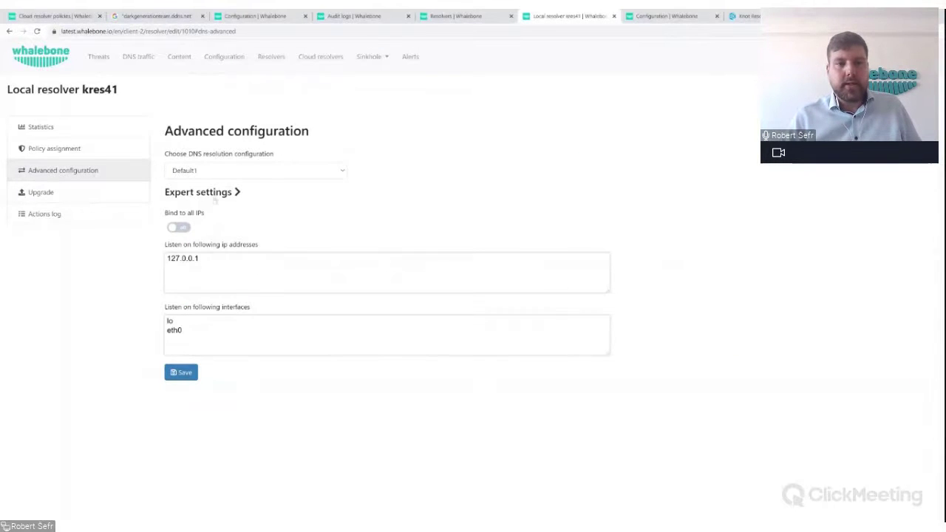
left_click(191, 195)
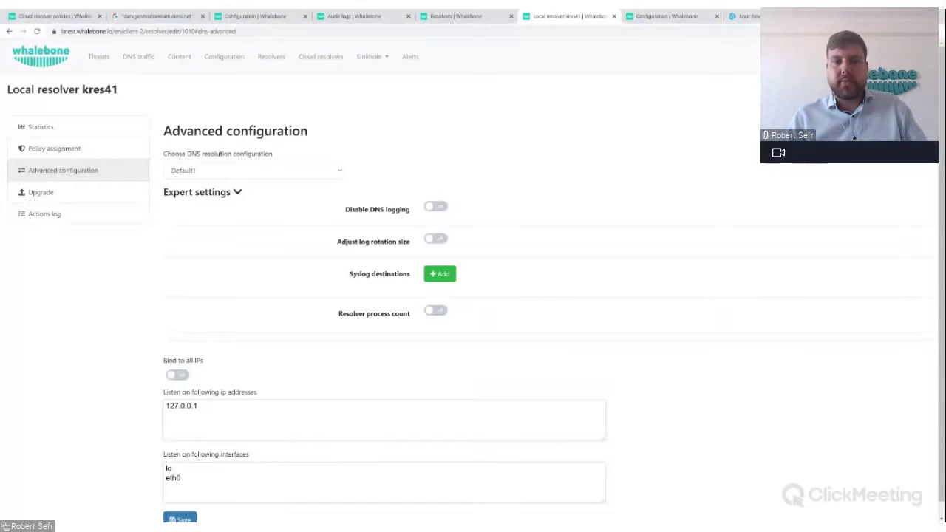
Step: Enable Disable DNS logging and turn on the log rotation size adjustment at 1 G for the kres41 resolver
left_click(436, 207)
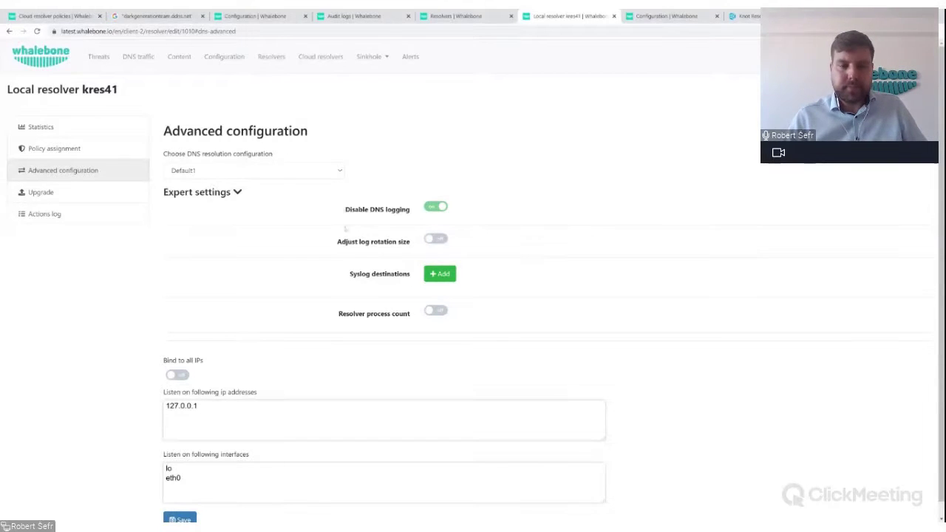
left_click(439, 240)
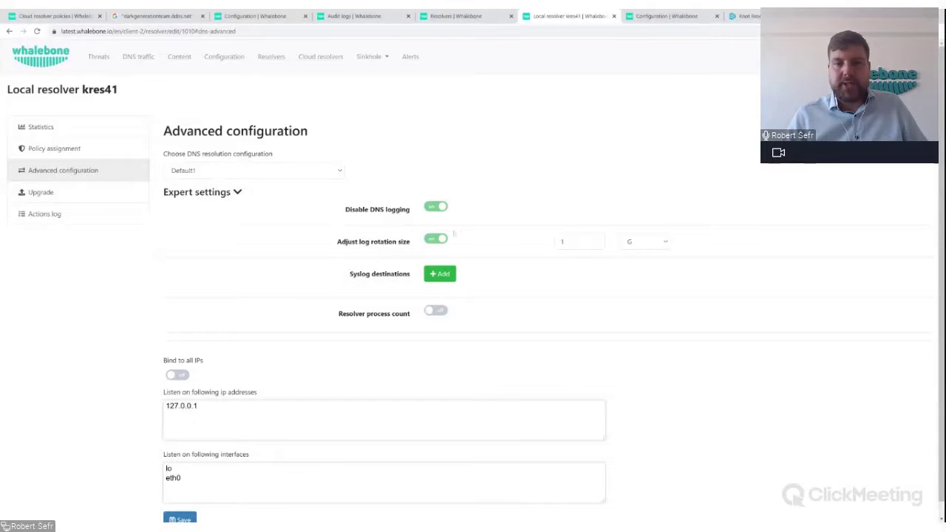
left_click_drag(580, 242, 524, 245)
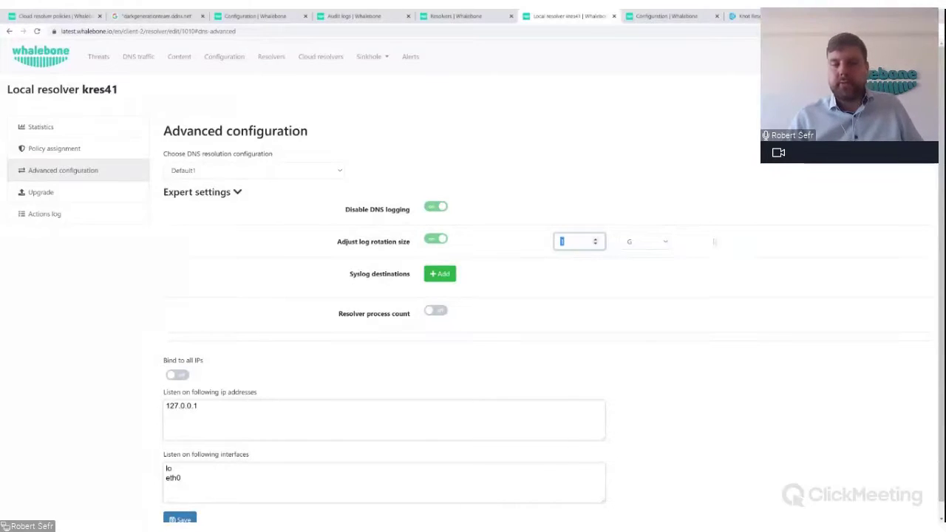
left_click(644, 240)
left_click(741, 241)
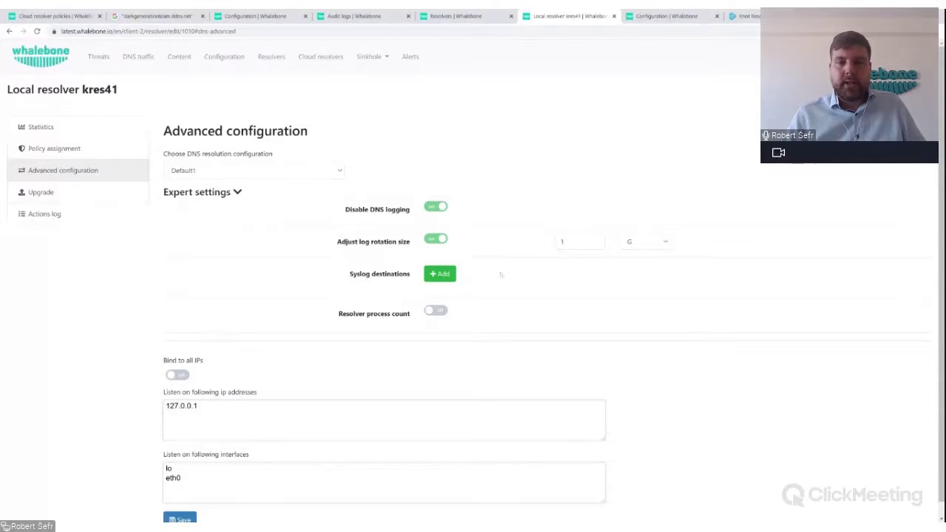
Step: Add a syslog destination for the kres41 resolver with host 1.2.3.4 and port 513
left_click(440, 274)
left_click_drag(349, 274, 411, 280)
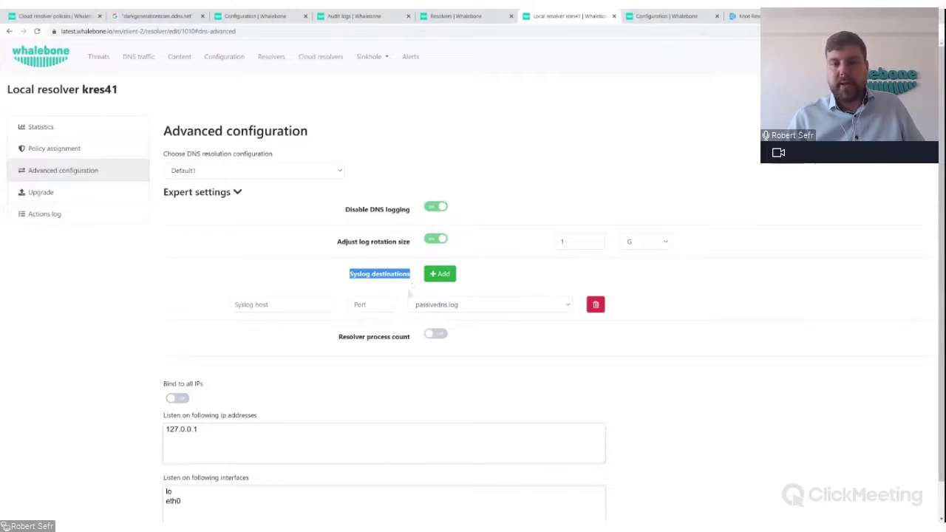
left_click(281, 305)
type("1.2.3.4")
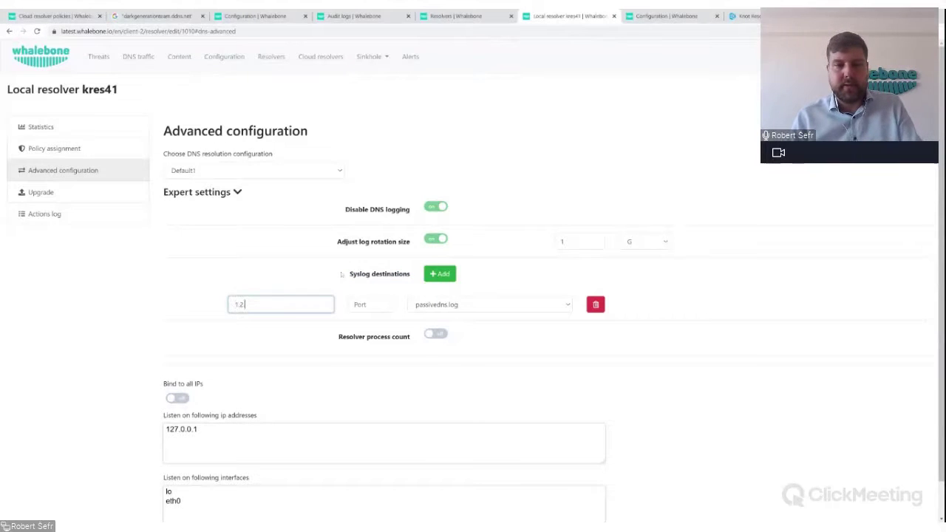
left_click(373, 305)
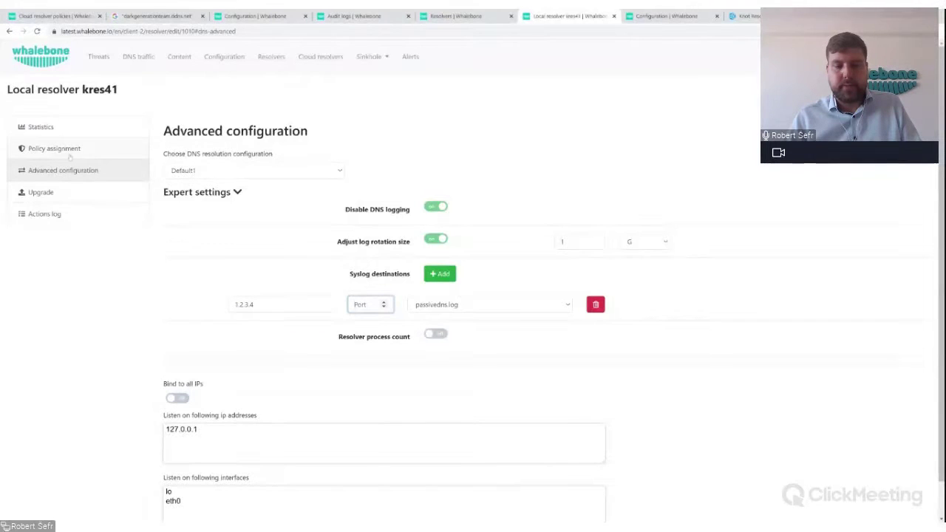
type("513")
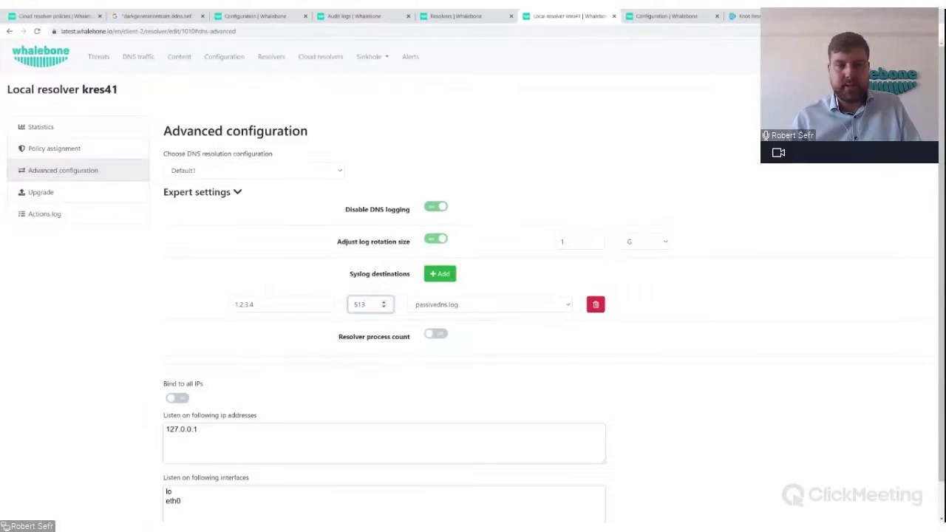
key("ctrl+a")
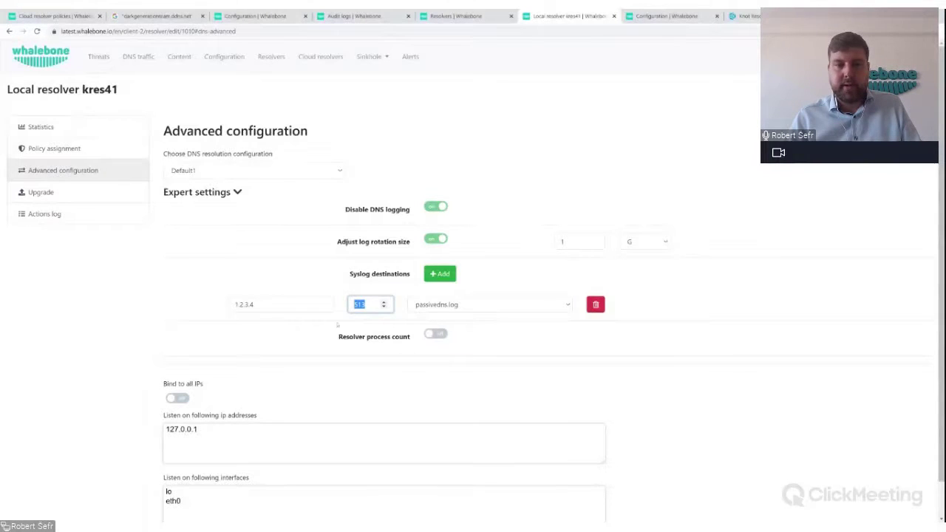
Step: Go through the log file choices for the syslog destination and select content.log
left_click(467, 311)
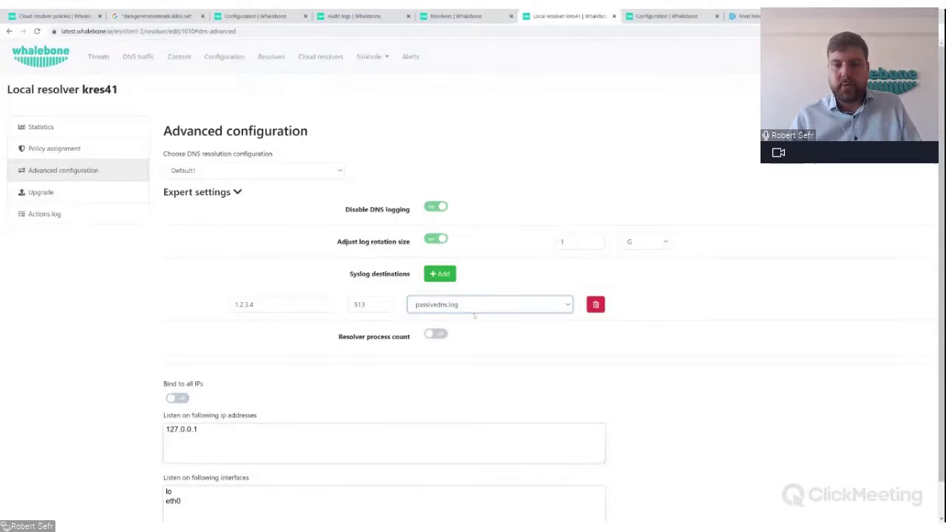
key("Up")
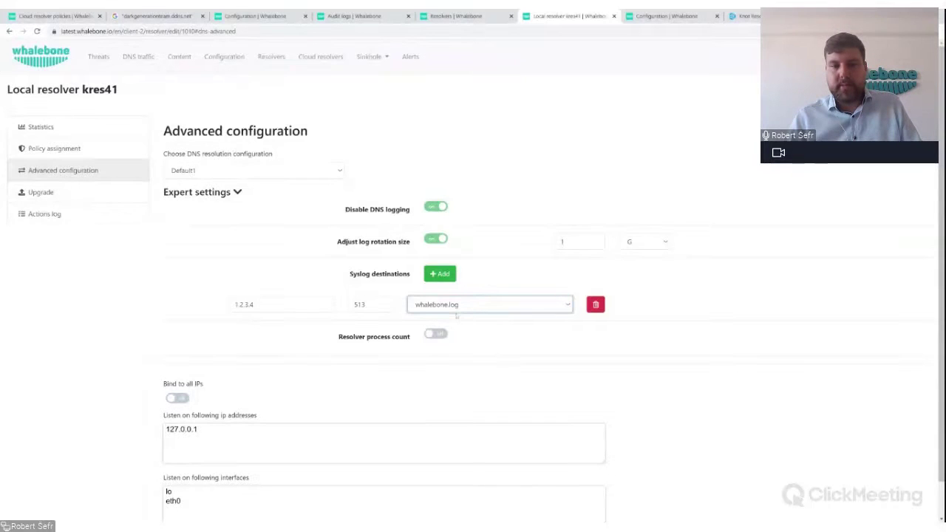
key("Down")
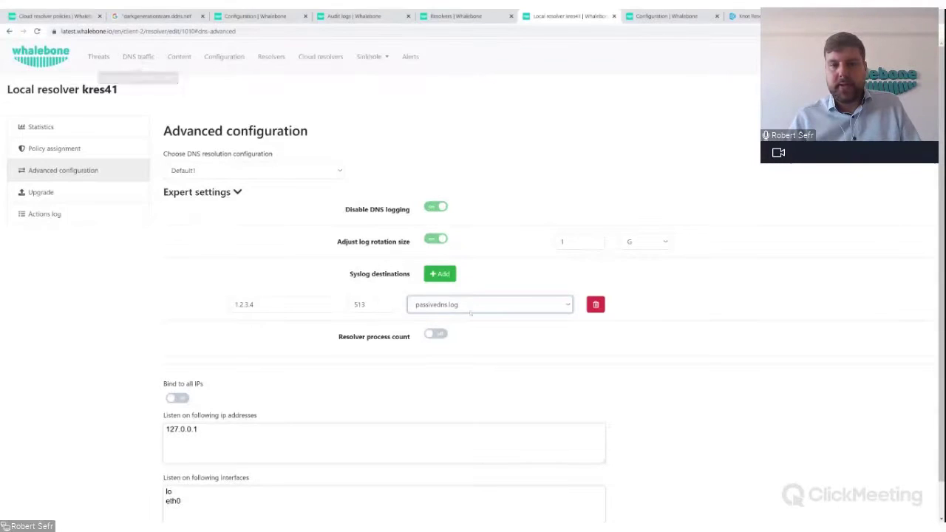
key("Down")
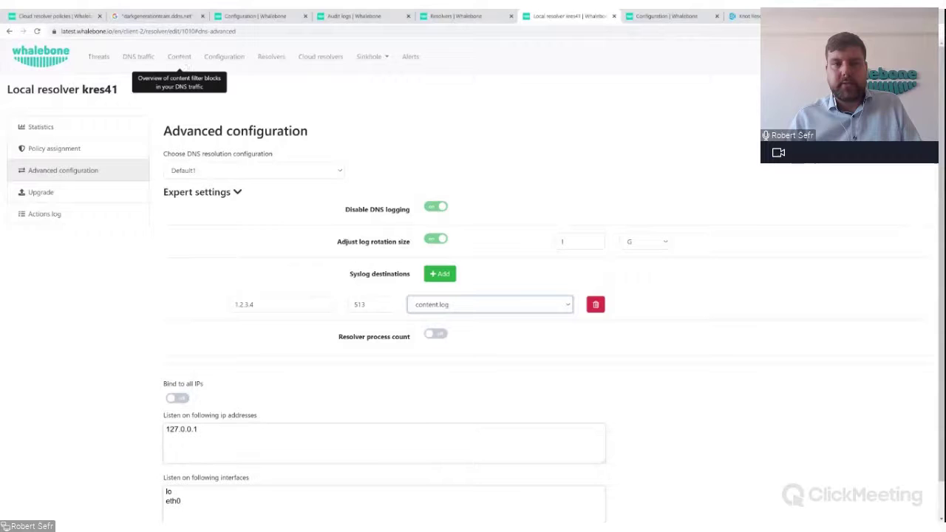
Step: Add three more blank syslog destinations, and remove all the syslog destinations from the list
left_click(443, 279)
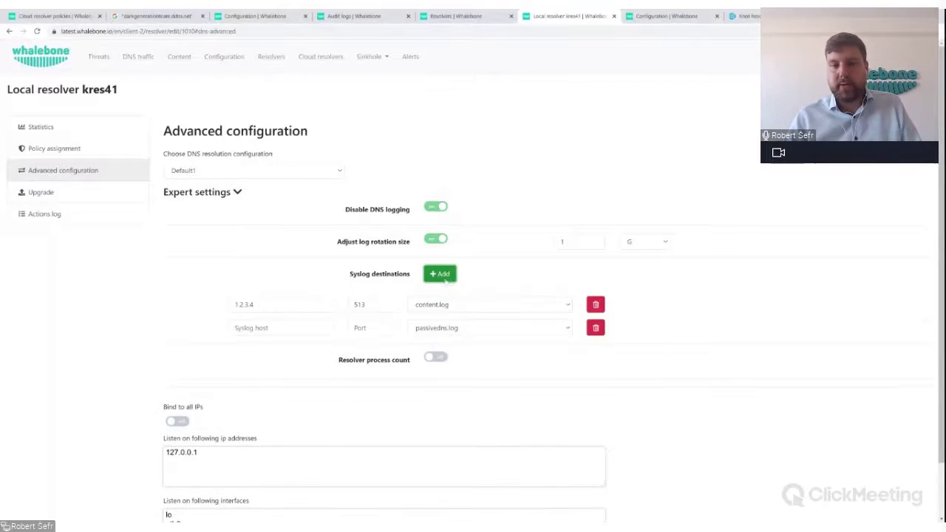
left_click(442, 279)
left_click(441, 281)
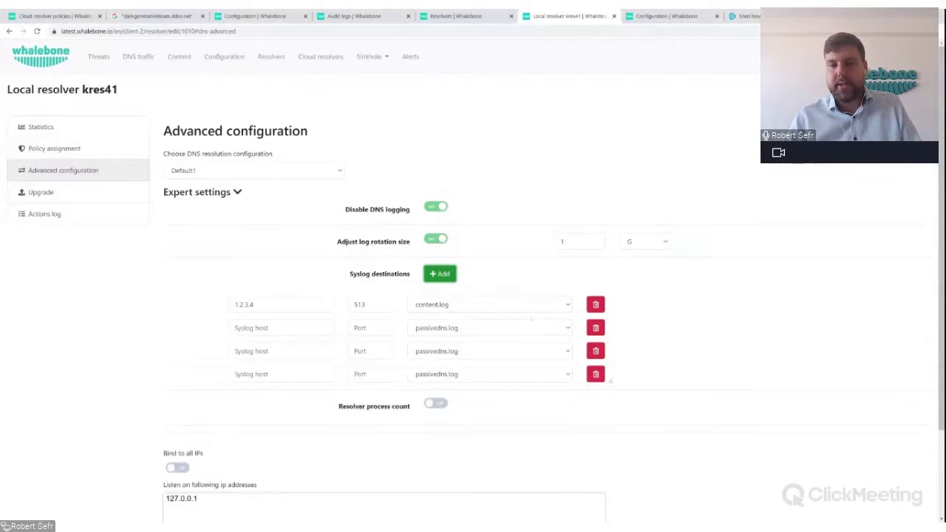
left_click(596, 374)
left_click(596, 351)
left_click(596, 328)
left_click(596, 304)
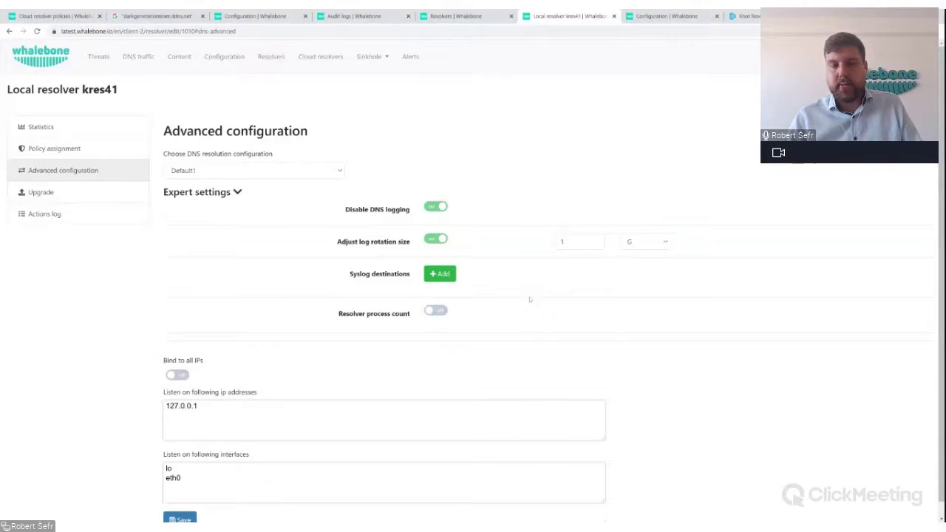
Step: Enable the custom resolver process count for kres41 and set it to 16
left_click(436, 311)
key("Tab")
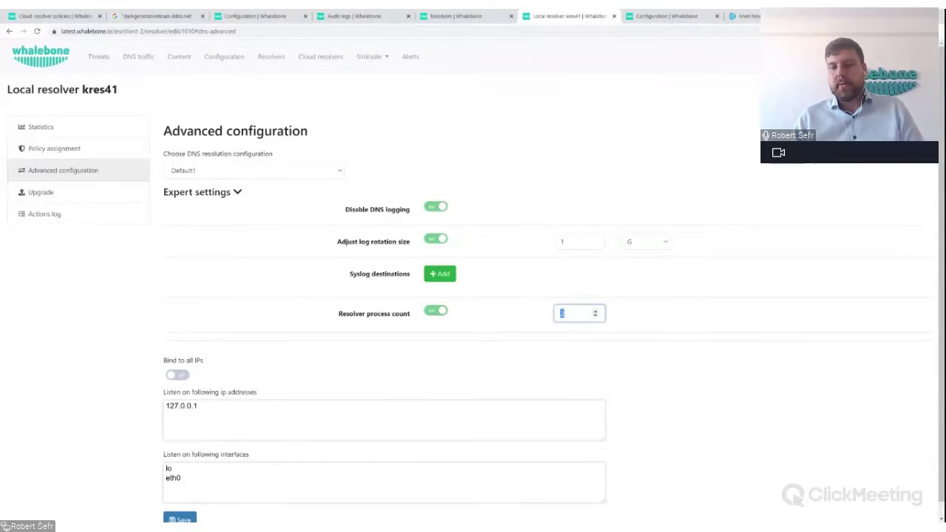
left_click(436, 311)
left_click(437, 312)
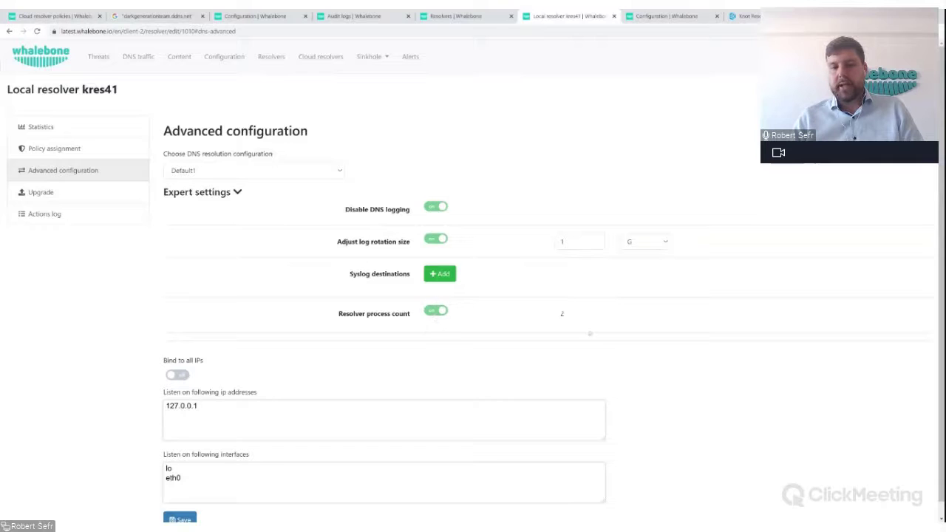
type("16")
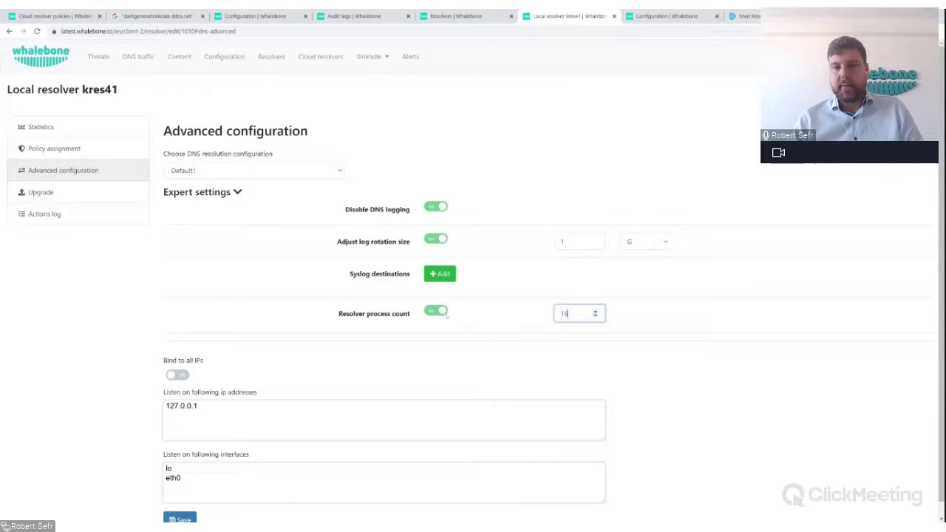
left_click(624, 339)
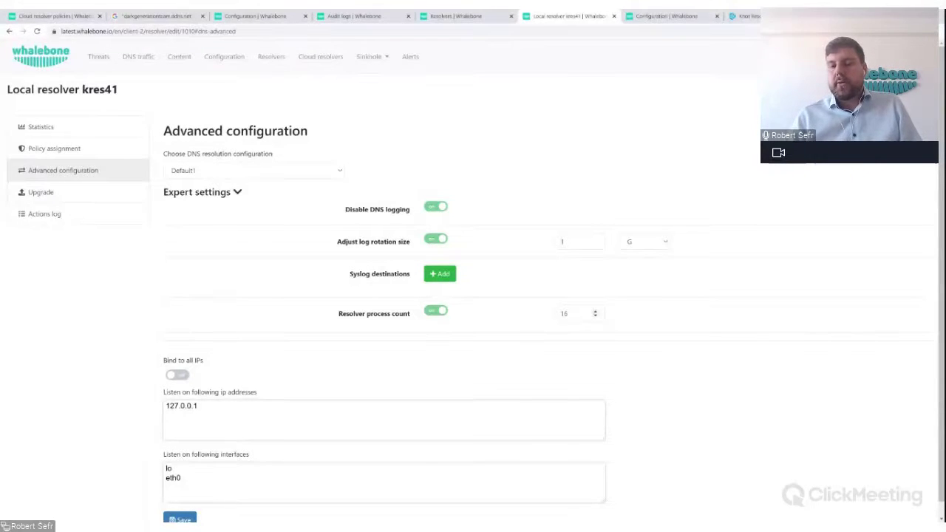
Step: Set the kres41 resolver process count to 2
double_click(564, 313)
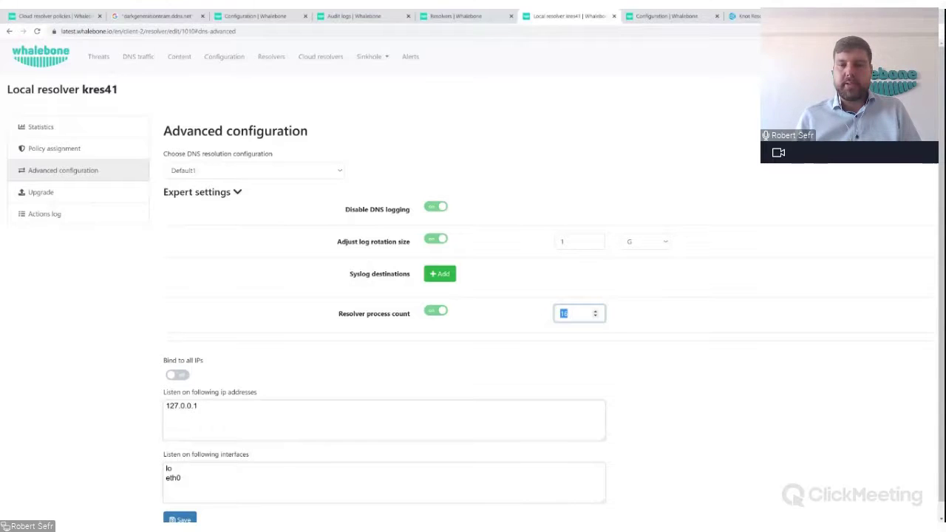
type("2")
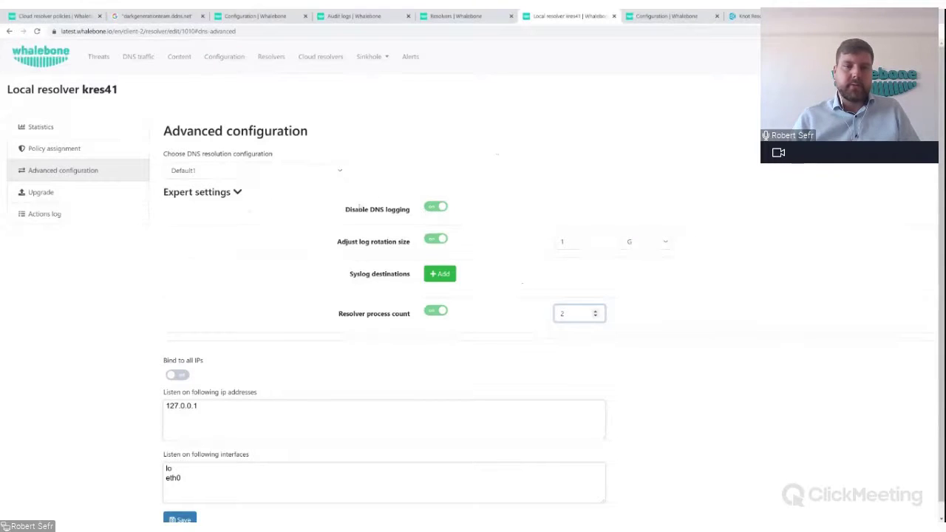
scroll(362, 238, "down", 1)
scroll(382, 275, "up", 1)
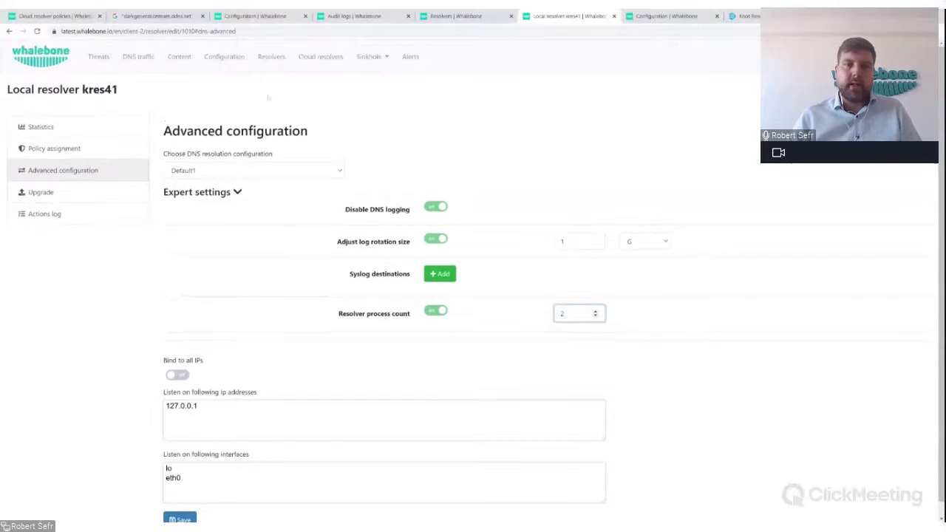
Step: Leave the kres41 configuration unsaved for the local resolvers list, and bring up the audit logs
left_click(272, 57)
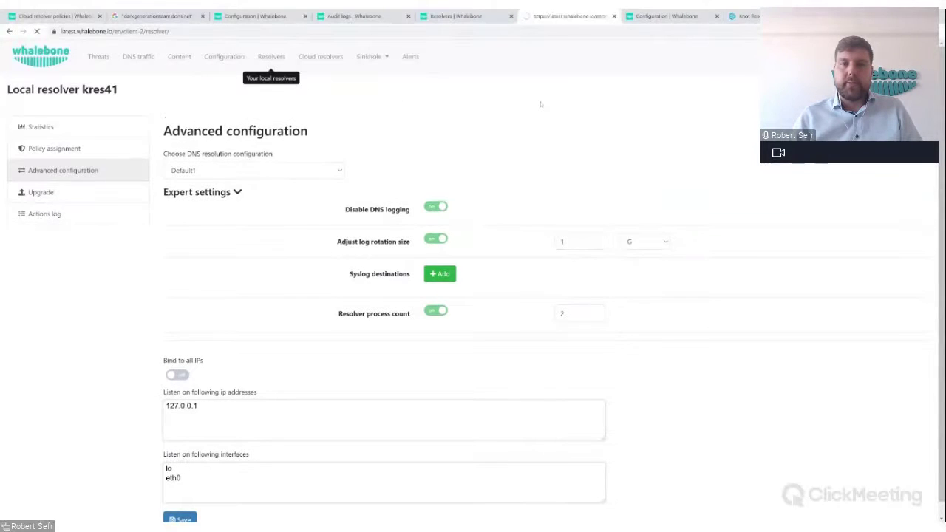
left_click(272, 16)
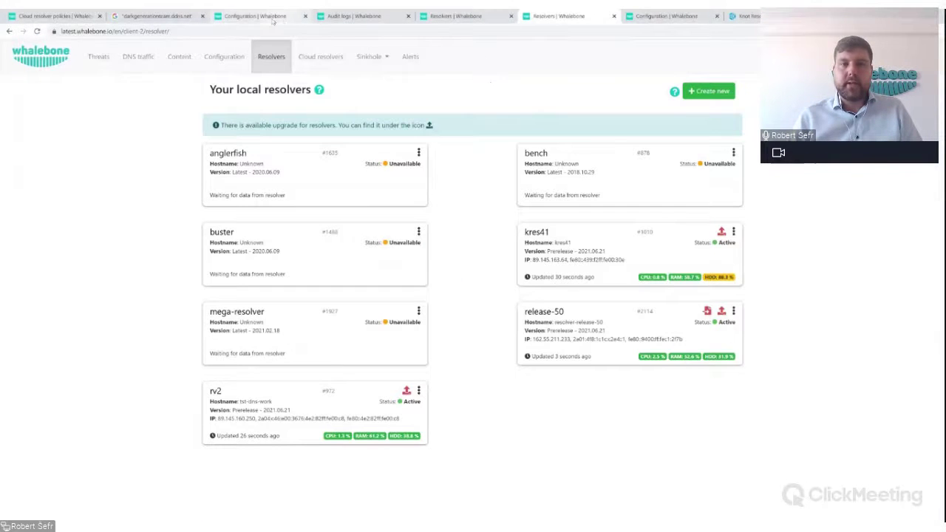
left_click(374, 14)
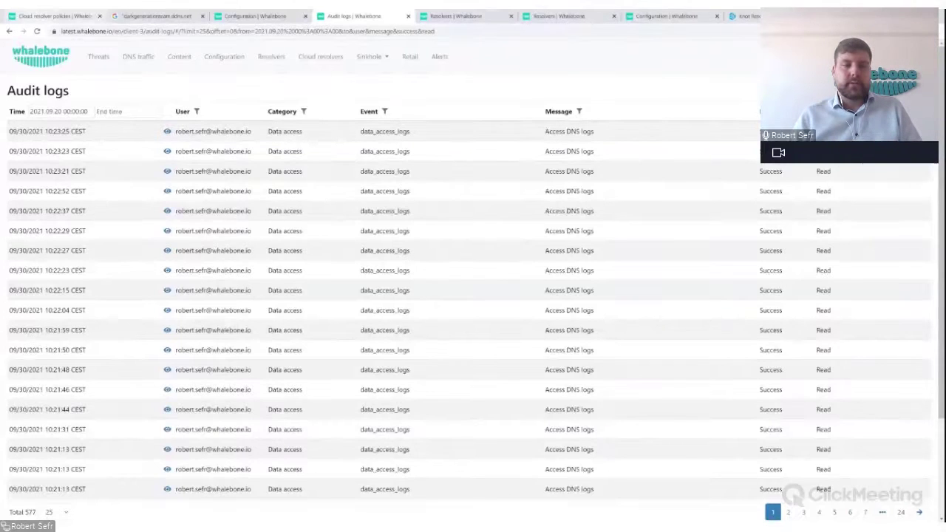
Step: Return to the cloud resolver policies page and go from there to the blocking pages configuration
key("ctrl+1")
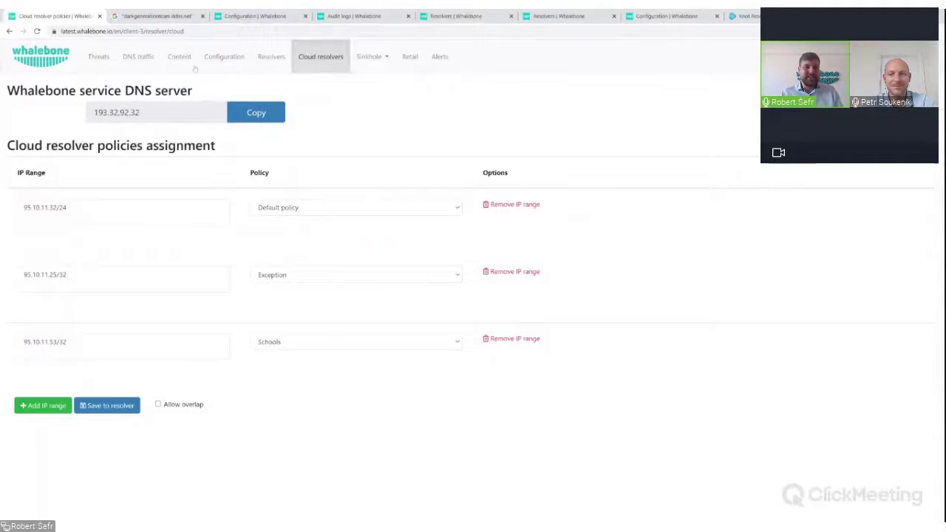
left_click(222, 62)
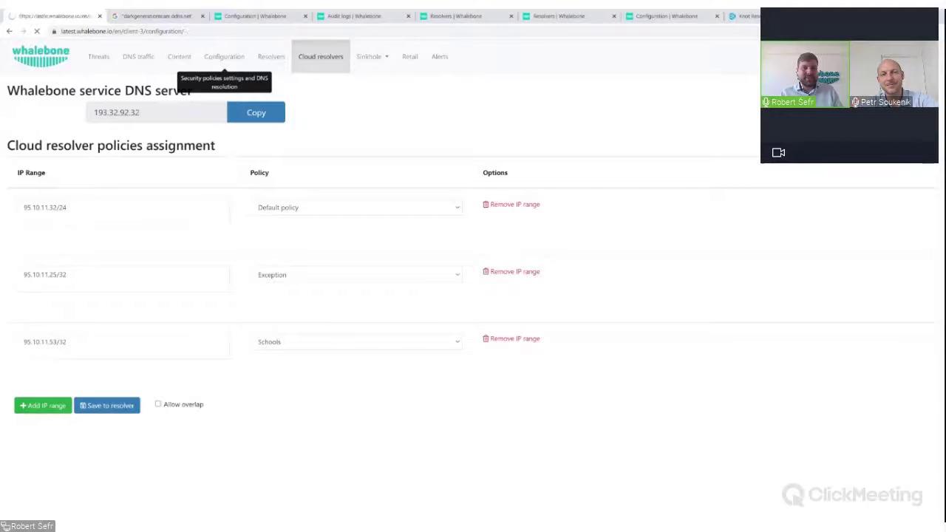
left_click(91, 157)
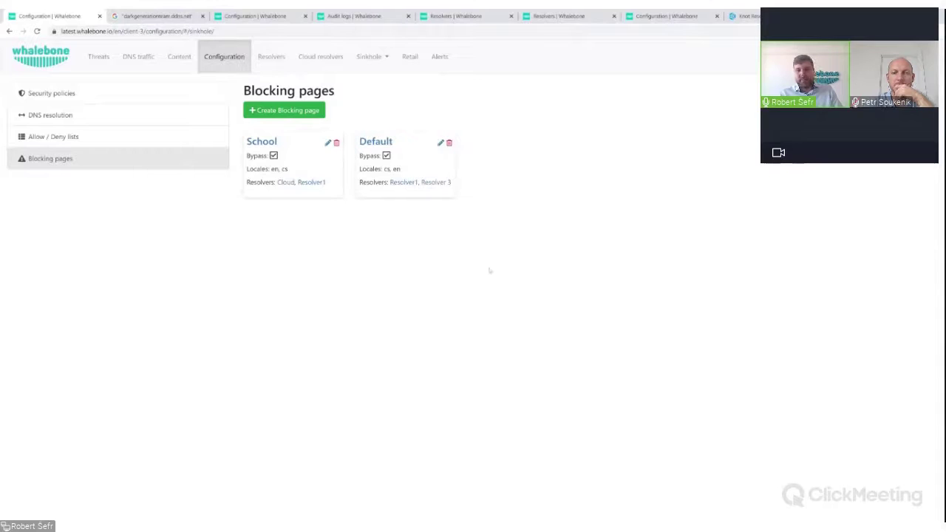
Step: Create a blocking page named Webinar with the blocking page domain redirect.isp.com
left_click(306, 111)
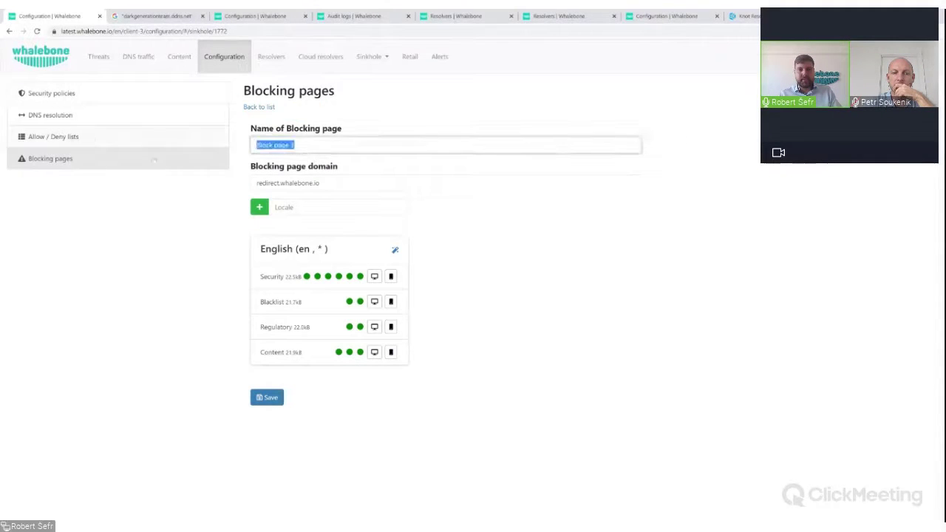
type("Webinar")
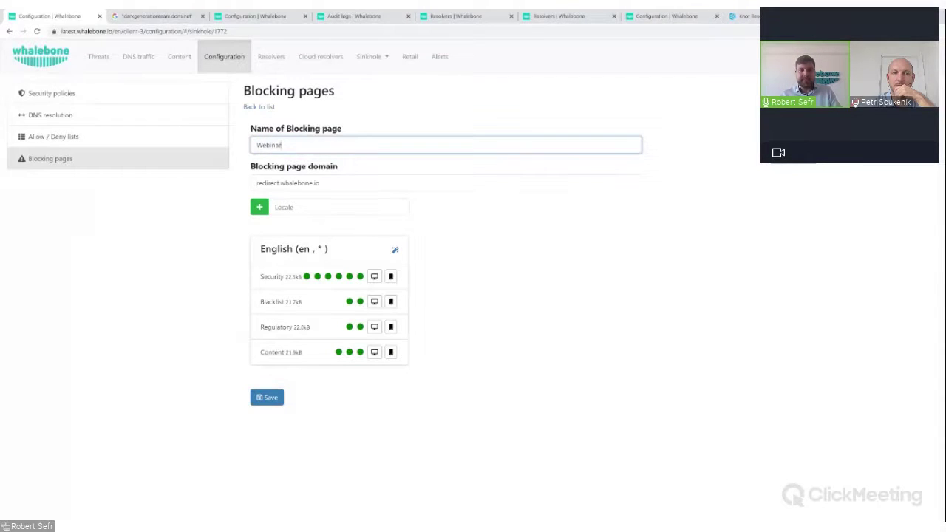
key("Tab")
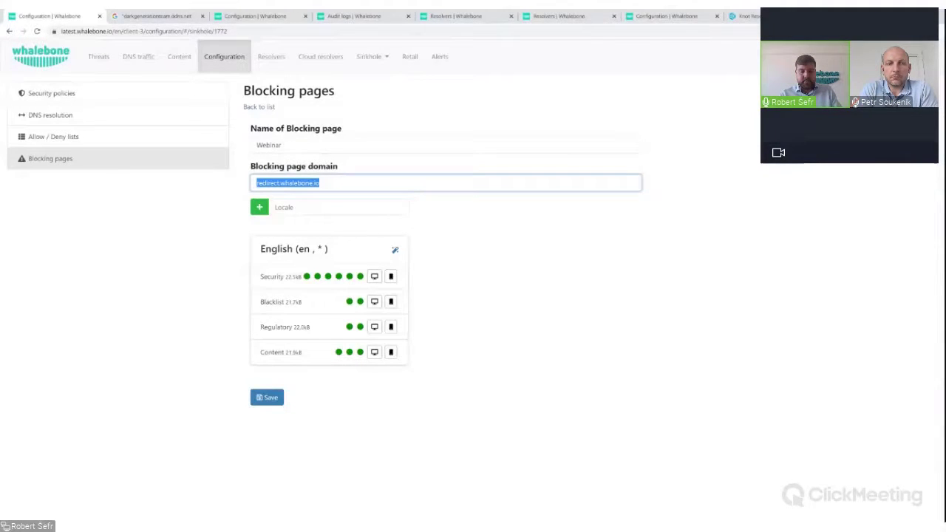
type("redirect.isp.com")
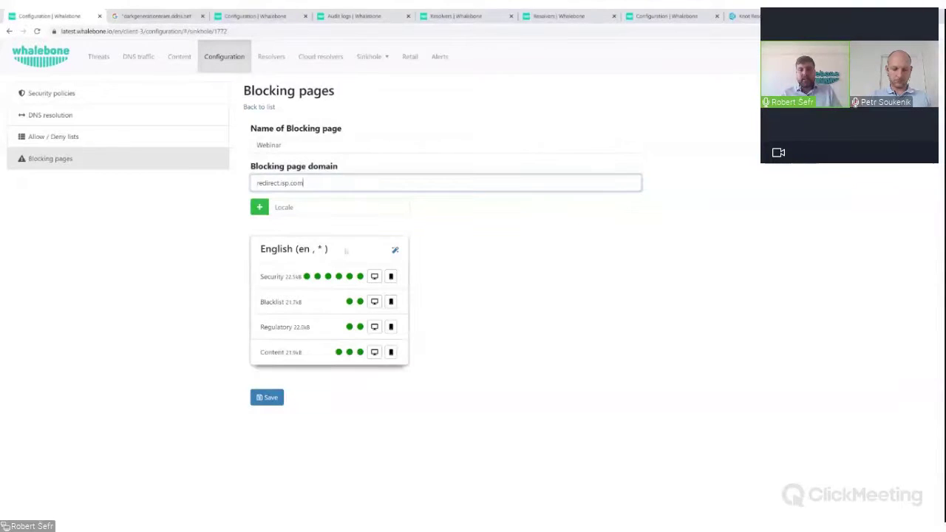
left_click_drag(330, 249, 246, 258)
left_click_drag(355, 252, 178, 260)
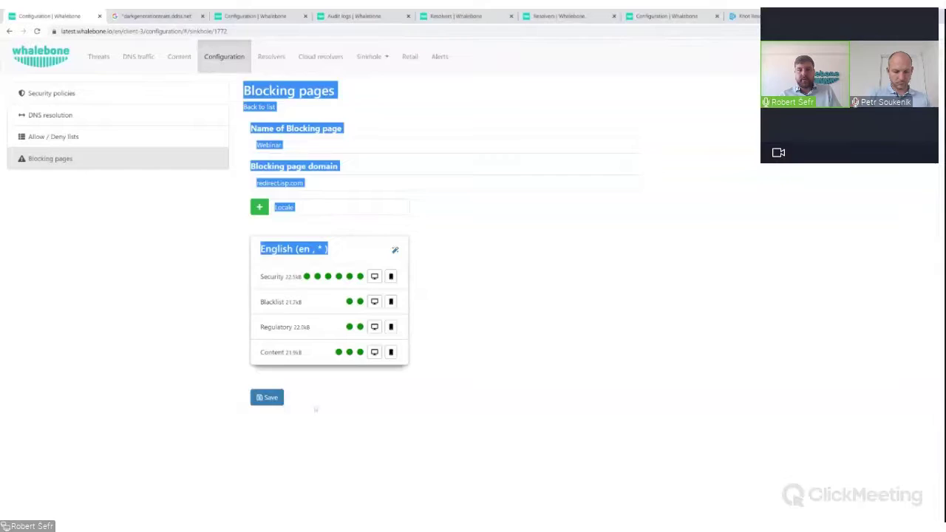
left_click(420, 402)
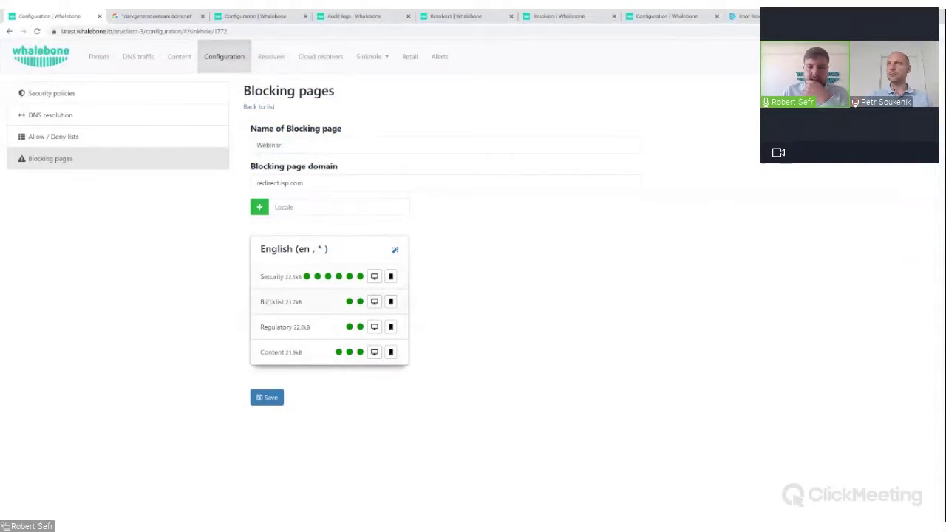
Step: Open the English Security blocking page's HTML code and examine it through to the closing footer
left_click(283, 278)
scroll(422, 244, "down", 1)
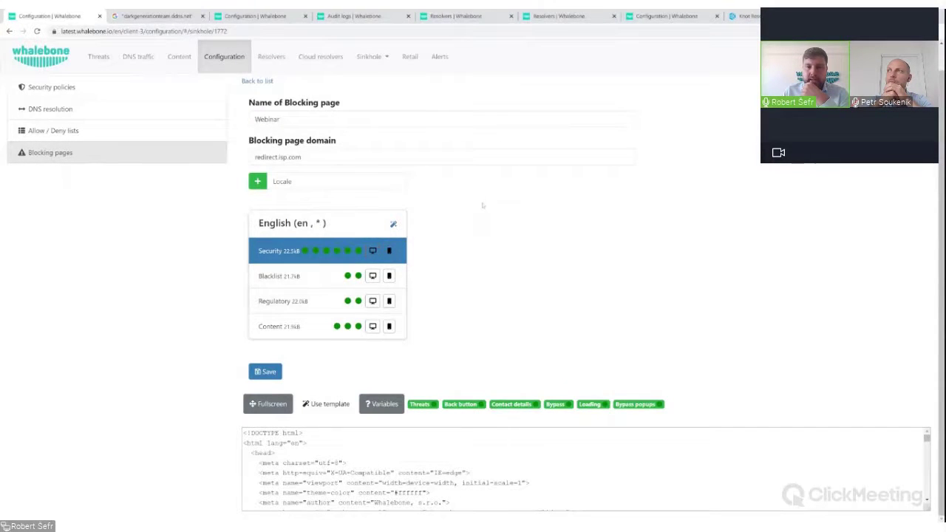
scroll(482, 204, "up", 1)
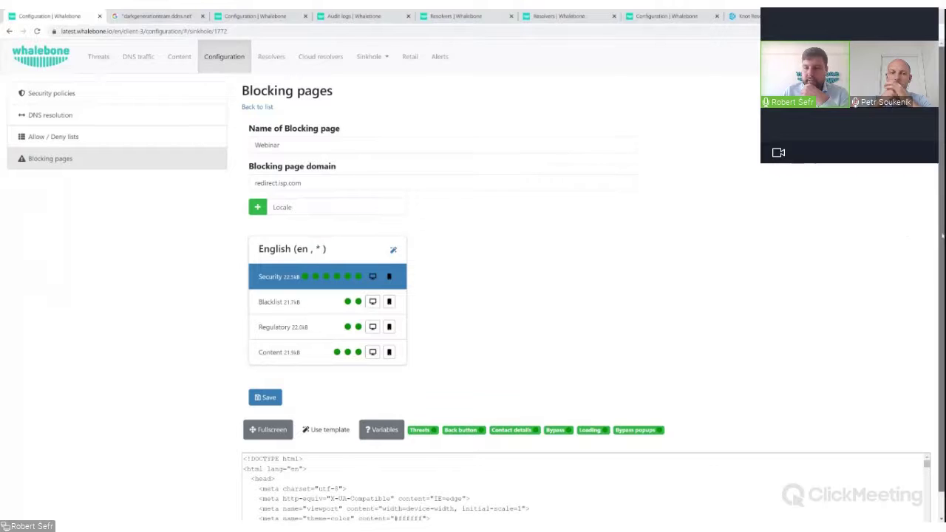
scroll(482, 296, "down", 1)
scroll(584, 473, "down", 5)
scroll(502, 466, "down", 1)
scroll(584, 469, "down", 15)
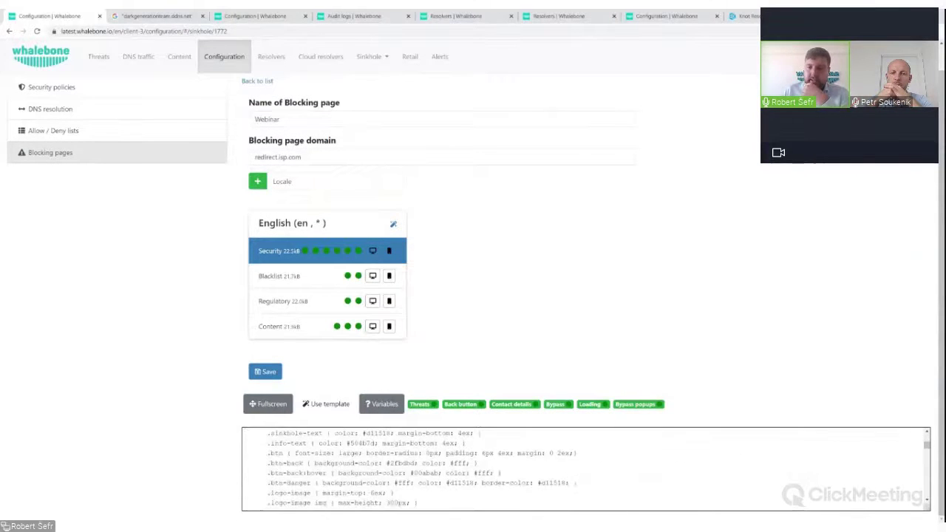
scroll(584, 469, "down", 10)
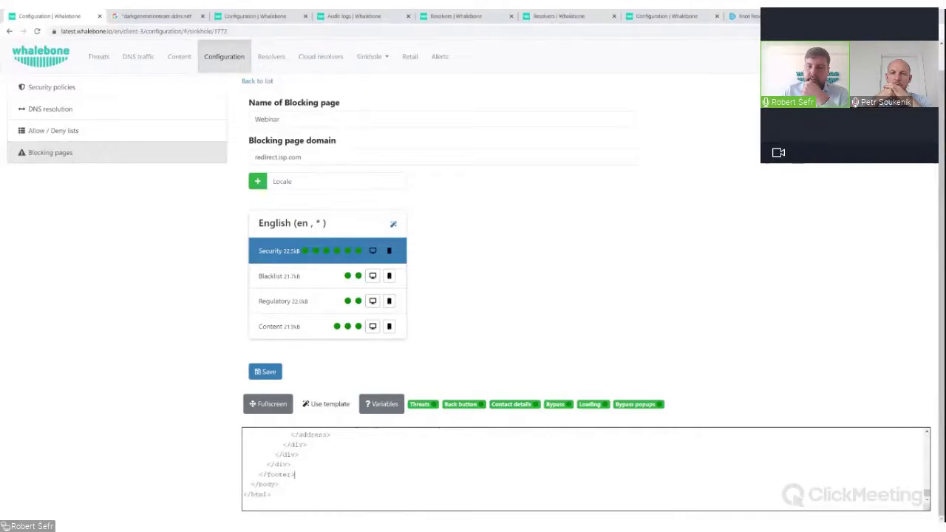
Step: Start replacing the English blocking pages' content with the template, and review the company name, support contact and legal block text variables
scroll(584, 469, "up", 4)
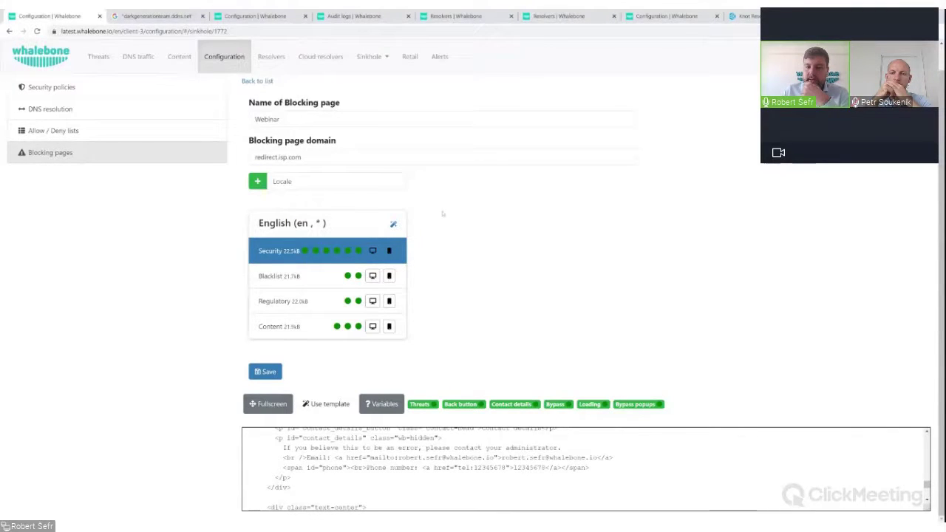
left_click(393, 224)
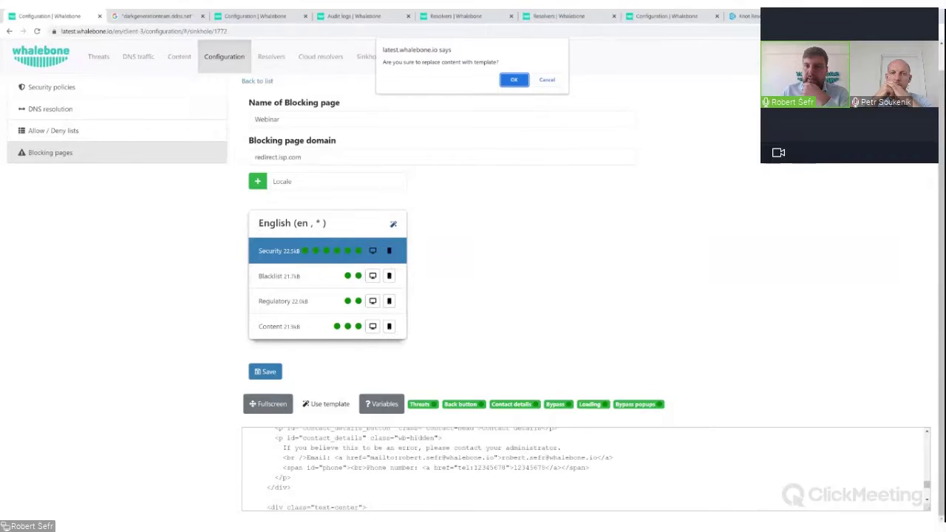
left_click(512, 79)
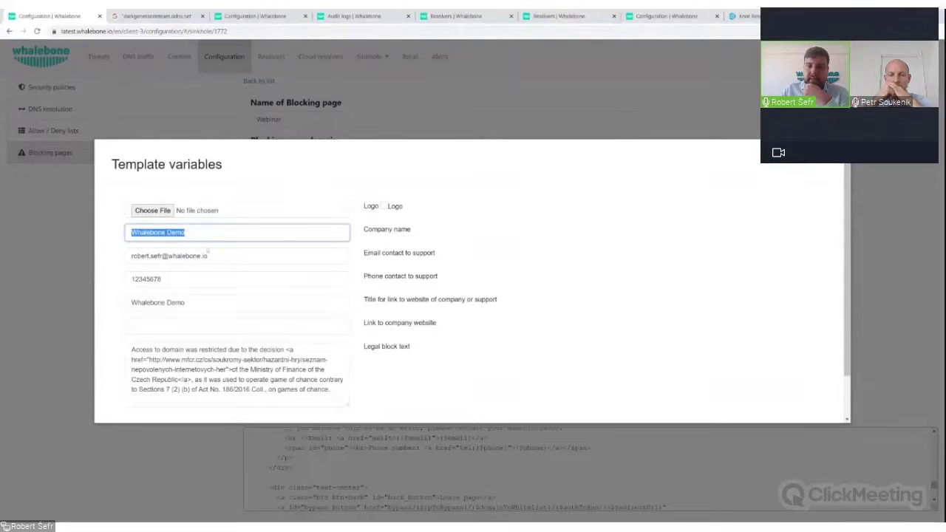
key("Tab")
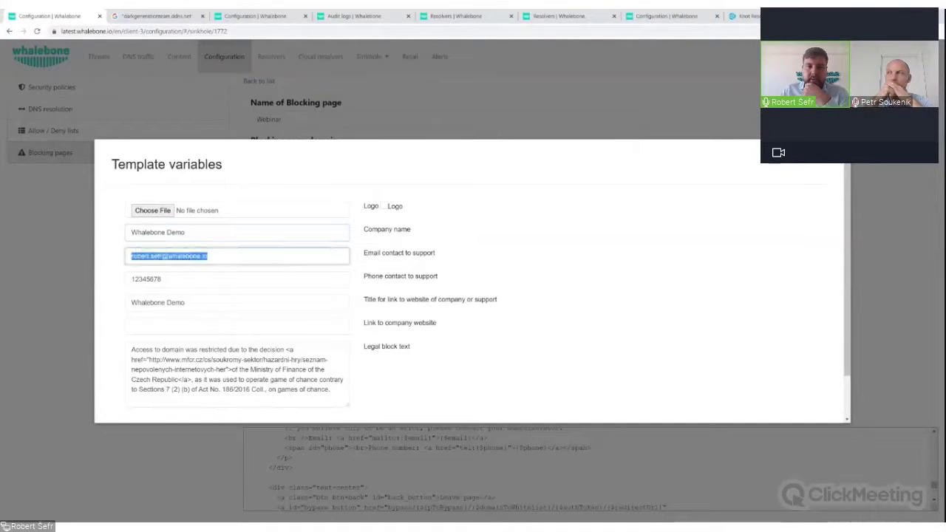
left_click(247, 232)
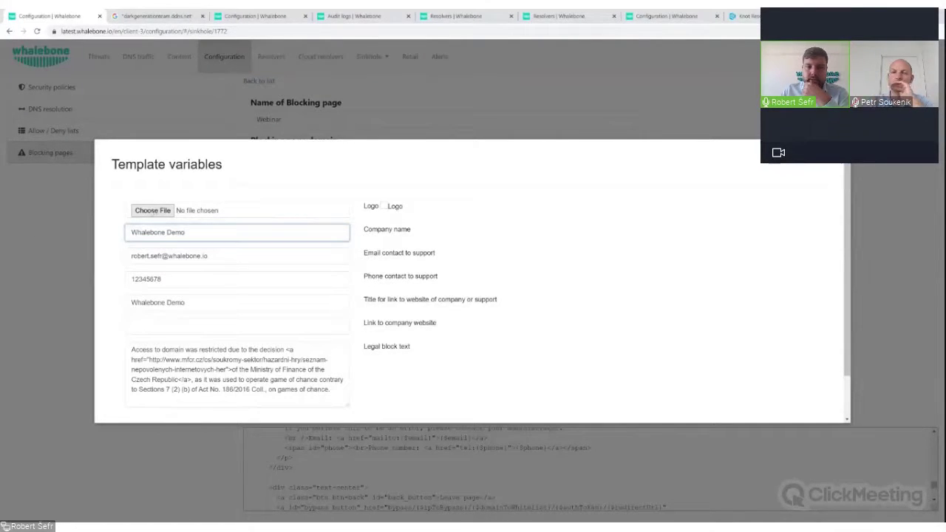
key("Tab")
left_click(236, 233)
left_click(236, 279)
left_click_drag(340, 399, 72, 327)
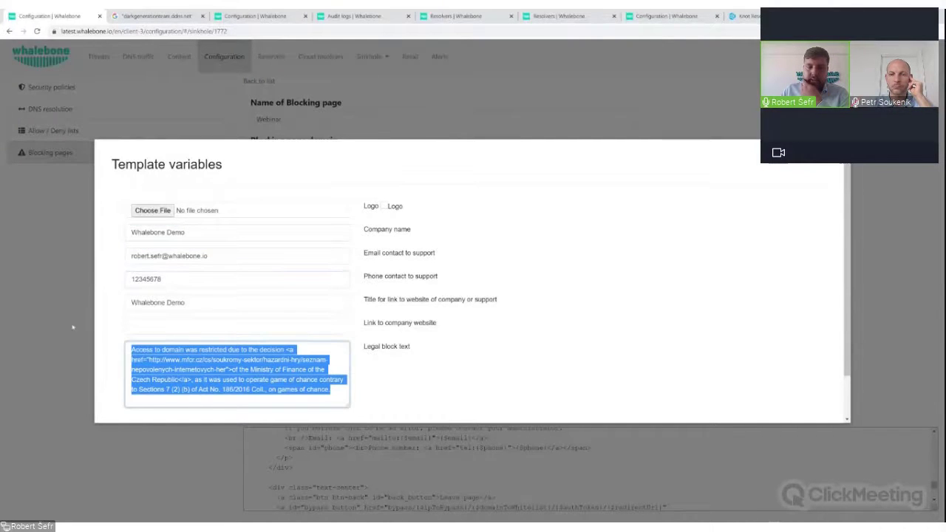
left_click(811, 413)
left_click(330, 389)
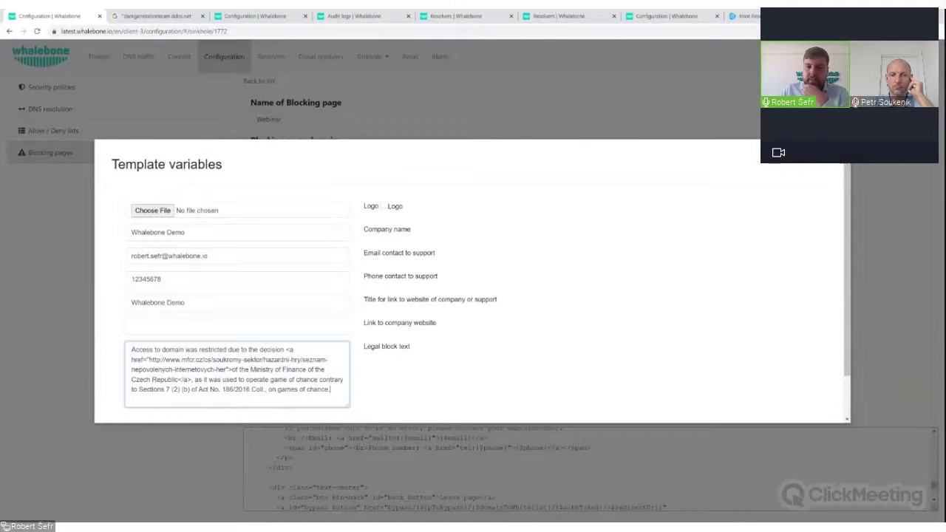
Step: Accept the template variables as prefilled, including the legal block text, and apply the template to the English pages
scroll(473, 281, "down", 2)
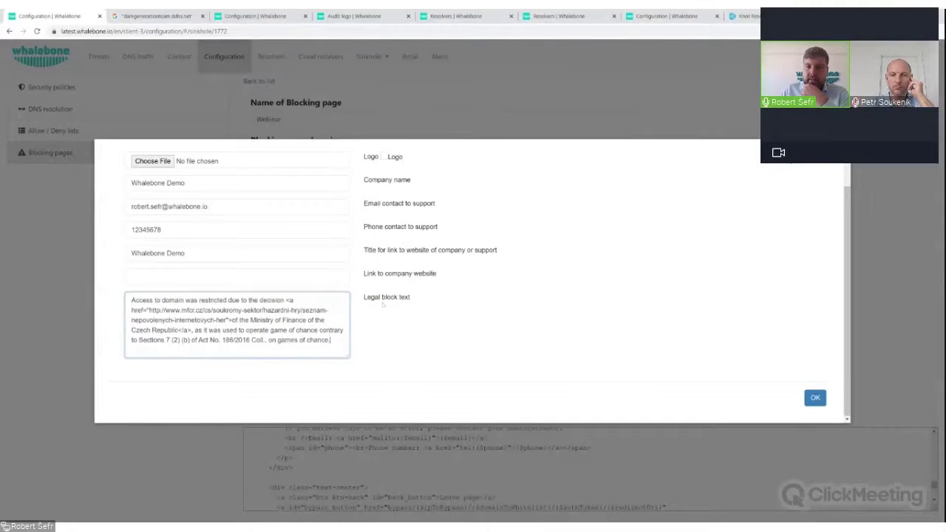
left_click_drag(393, 304, 367, 322)
left_click(367, 322)
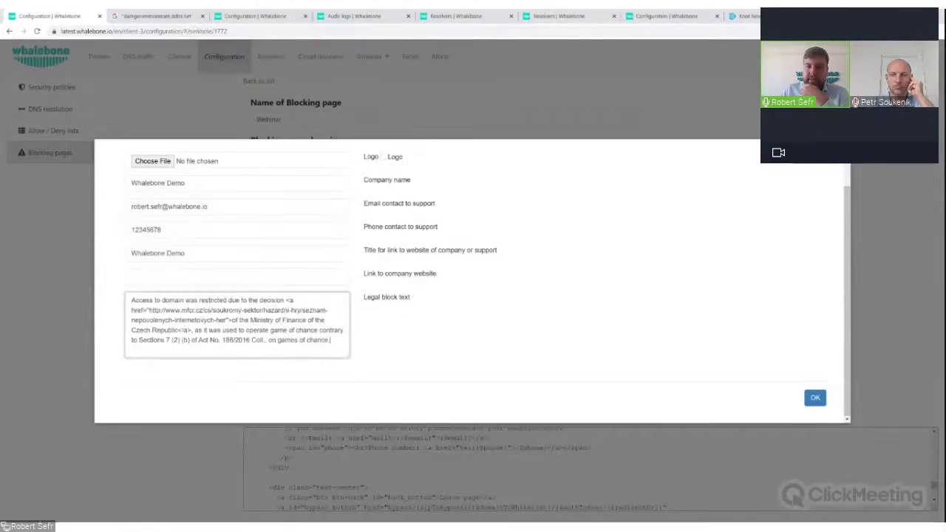
scroll(473, 280, "up", 2)
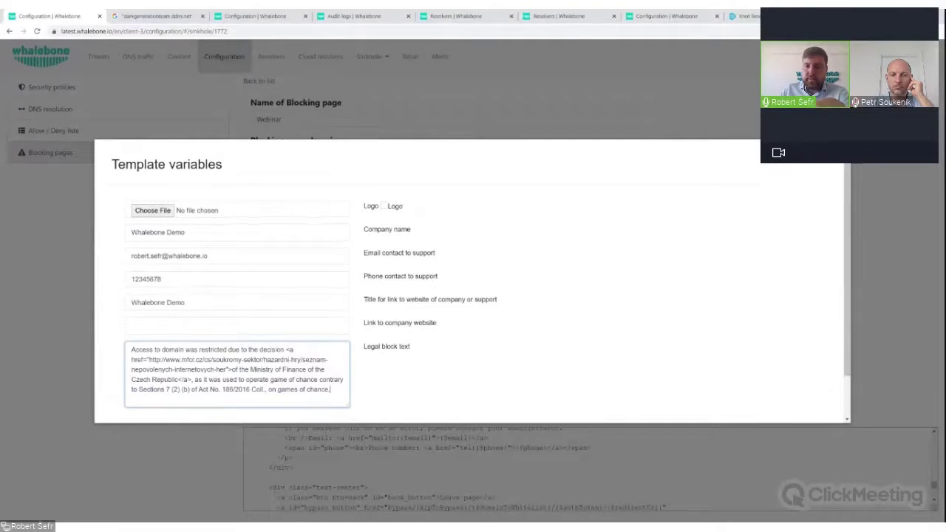
scroll(659, 244, "down", 2)
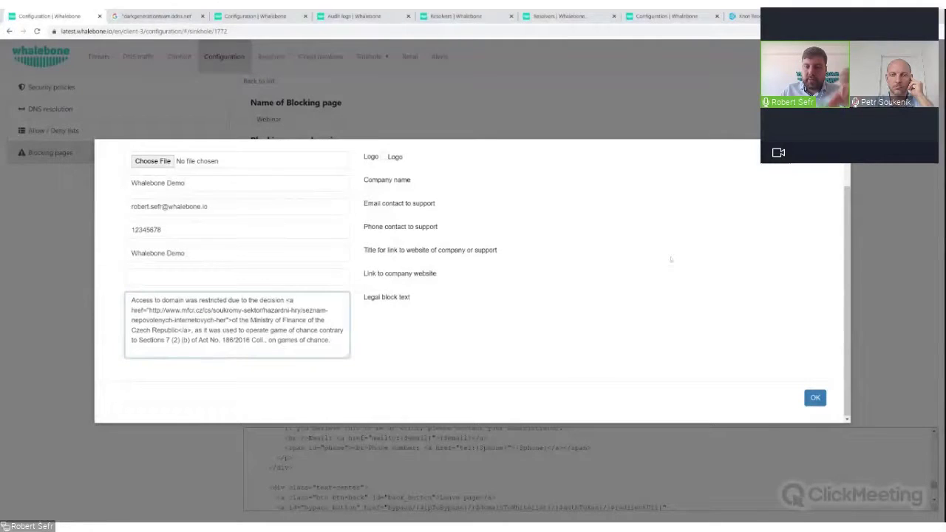
scroll(718, 303, "up", 2)
scroll(718, 303, "down", 2)
left_click(815, 395)
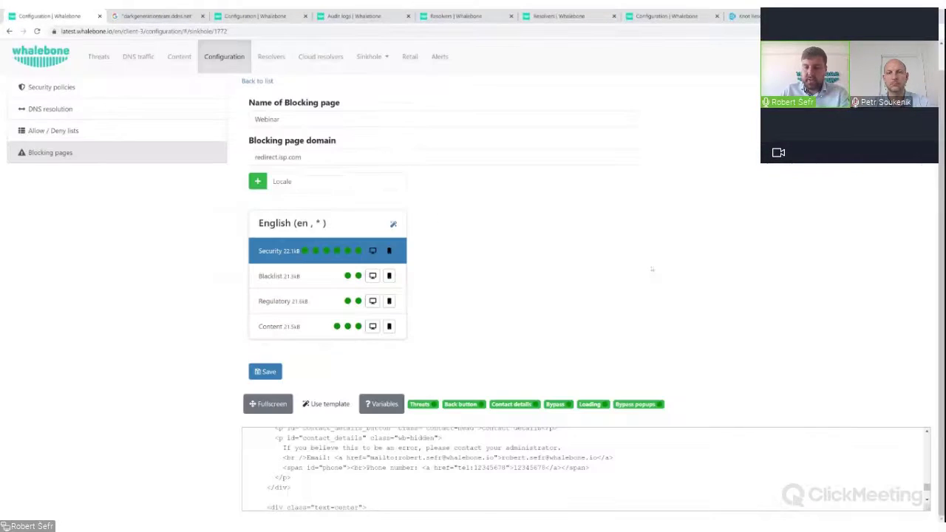
Step: Look through the regenerated Security page HTML code, from the warning text back to the start of the document
left_click(406, 437)
scroll(583, 469, "down", 10)
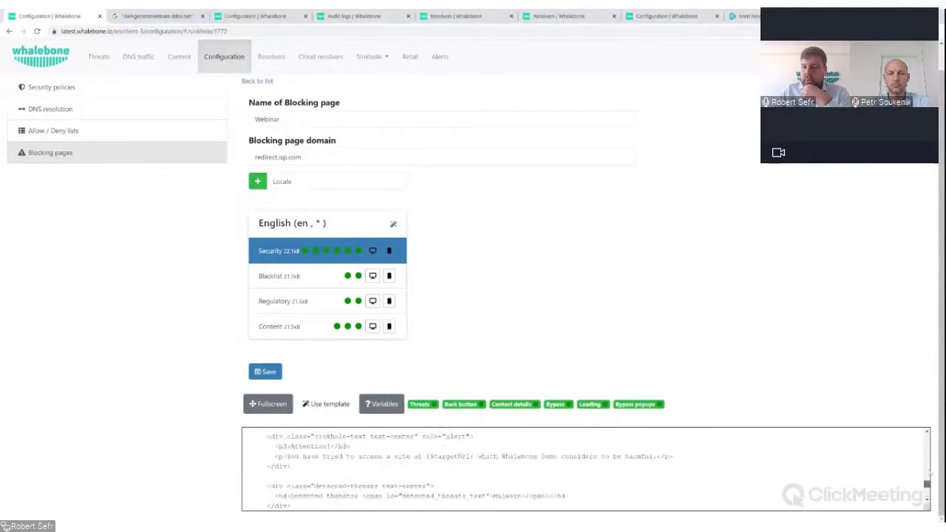
scroll(584, 469, "up", 15)
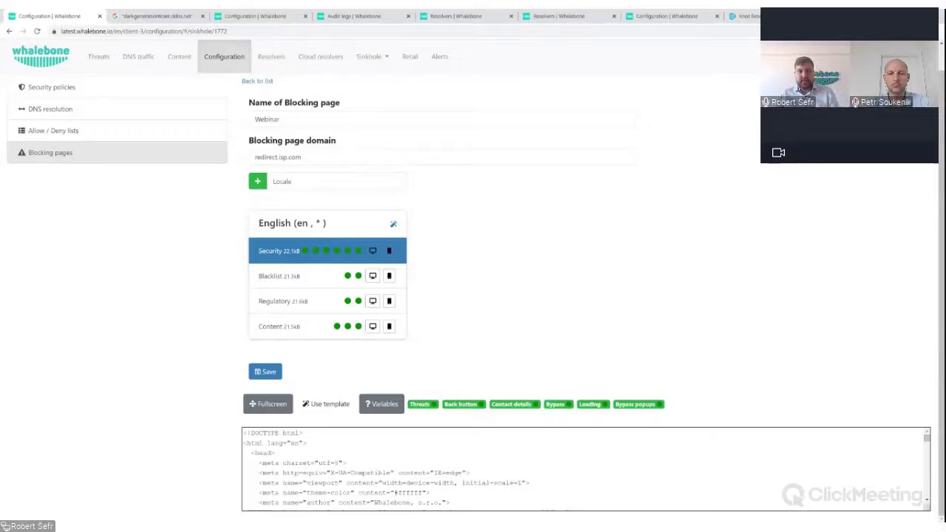
Step: Delete the Security page's entire HTML code, and undo the deletion
left_click(275, 452)
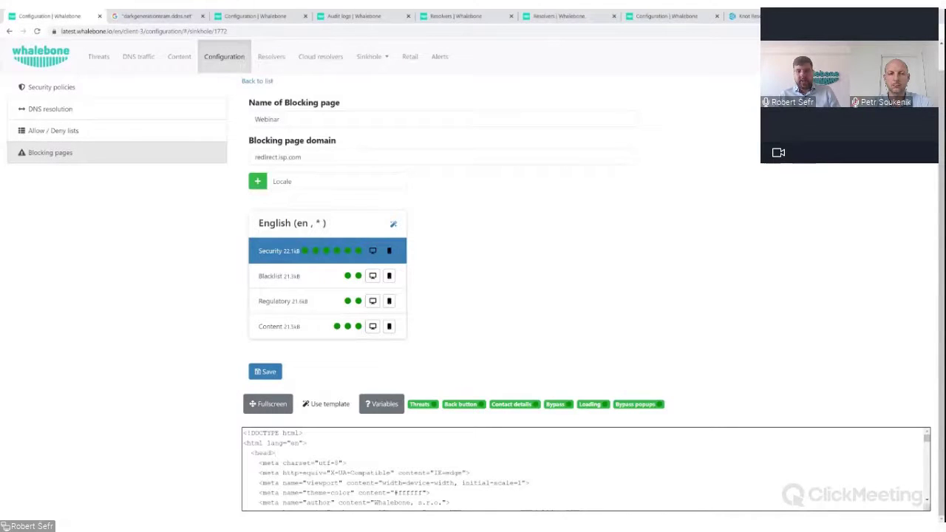
key("ctrl+a")
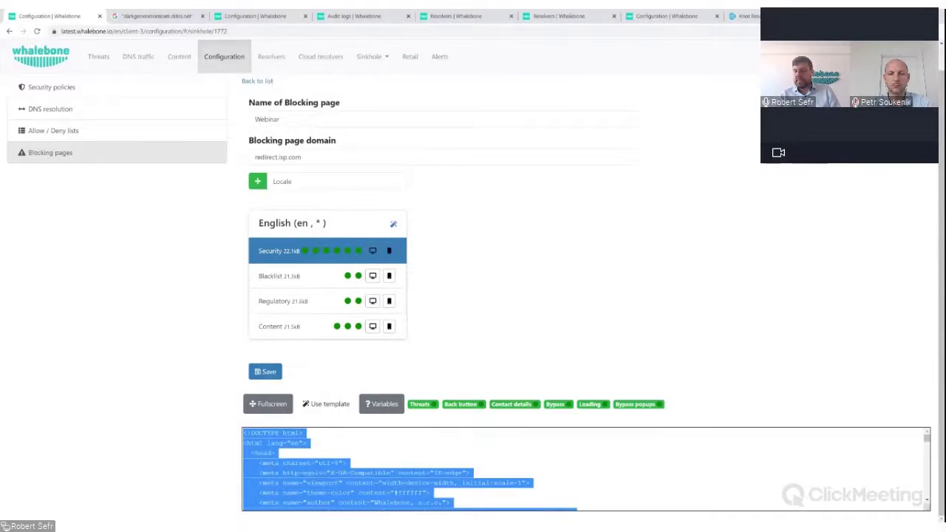
key("BackSpace")
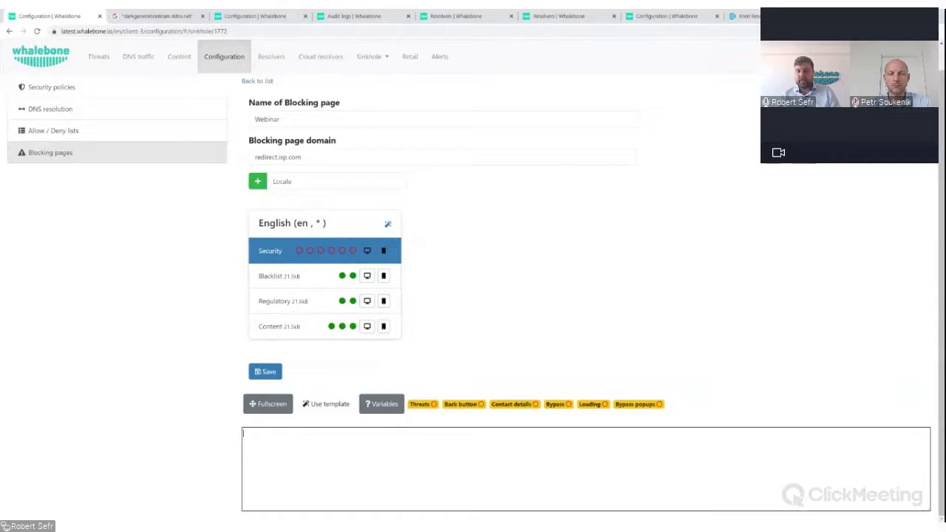
key("ctrl+z")
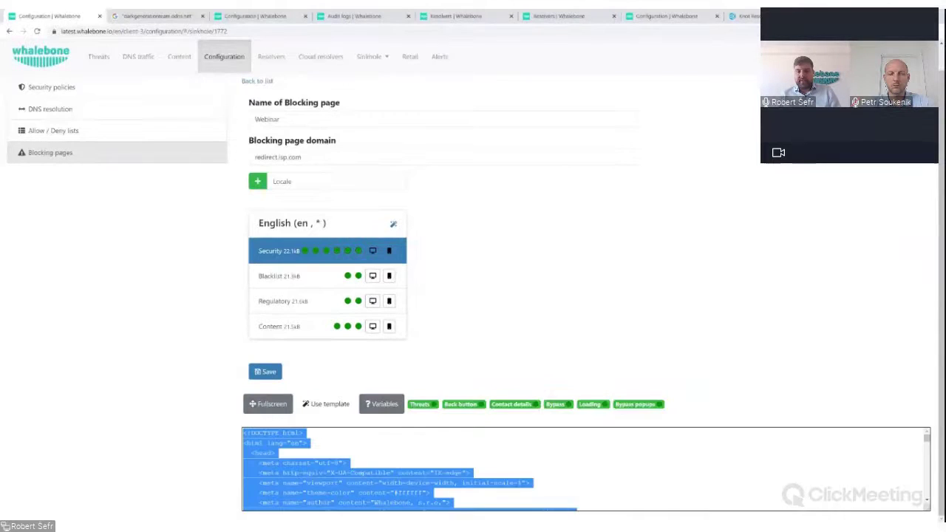
key("Right")
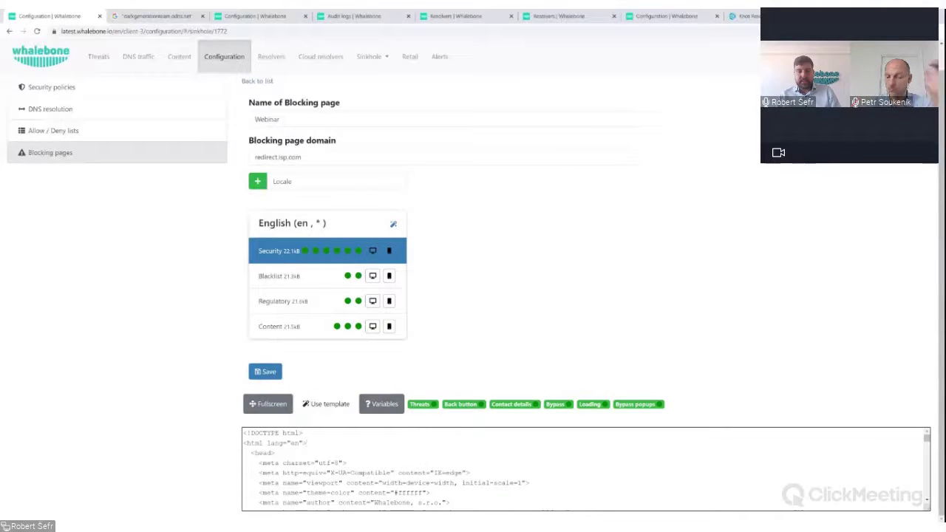
Step: Empty the Security page's HTML editor once more to show the required-element indicators, and restore the code
key("ctrl+a")
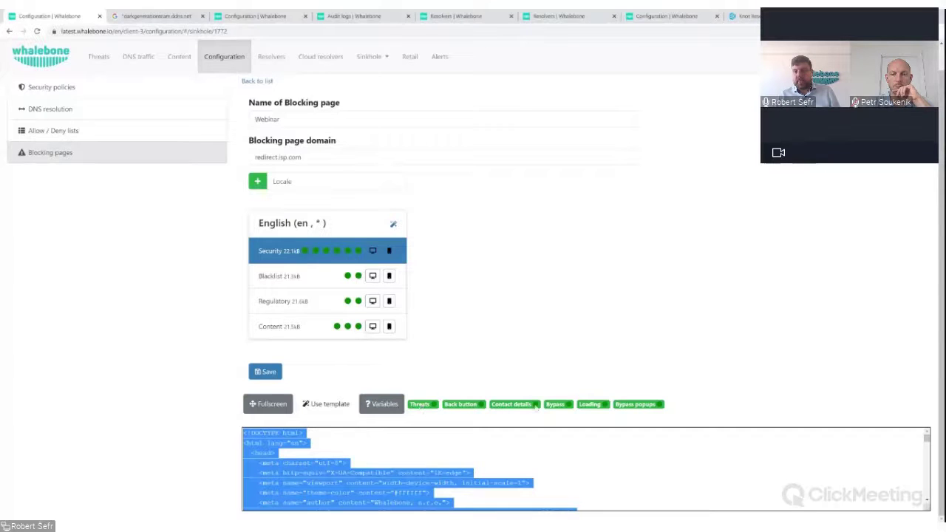
left_click(347, 463)
scroll(584, 469, "down", 2)
scroll(584, 469, "up", 2)
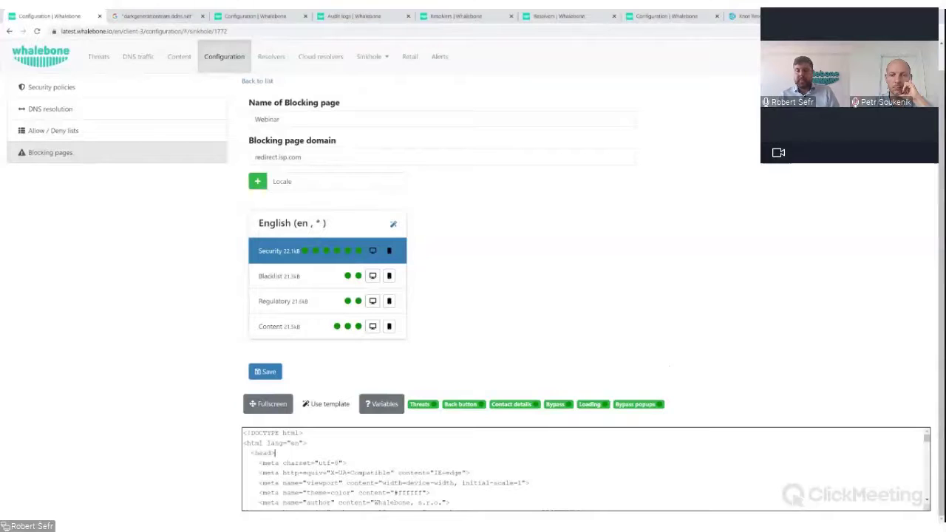
key("ctrl+a")
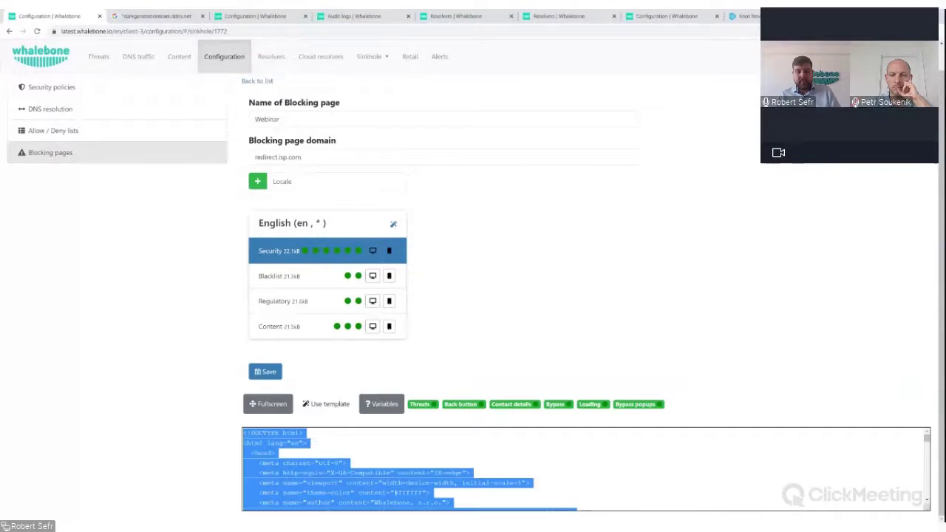
key("BackSpace")
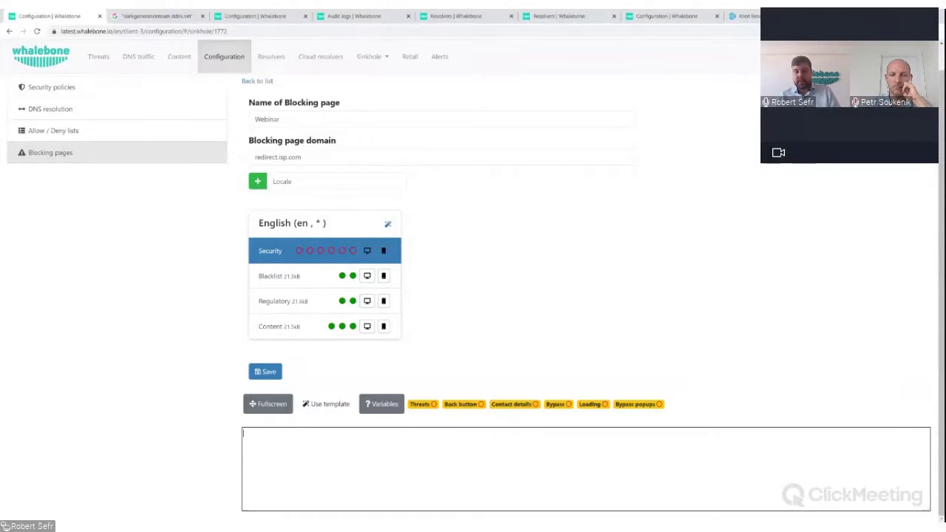
key("ctrl+z")
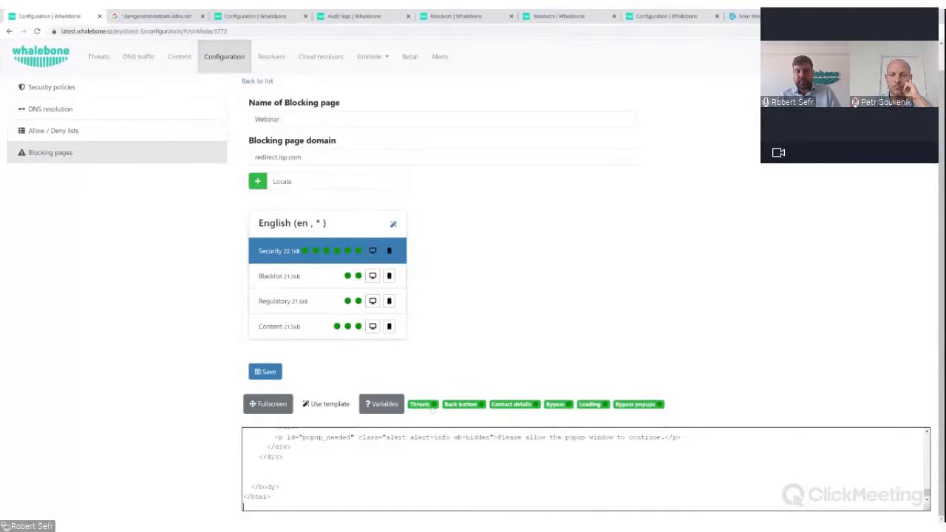
Step: Read the description, requirements and usage example for the Threats element, and close its help
left_click(422, 406)
left_click_drag(353, 309, 377, 312)
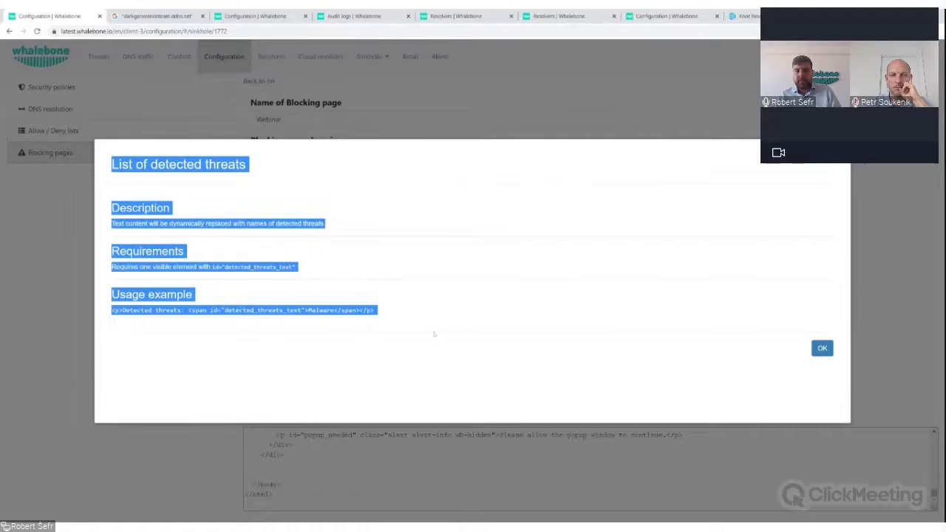
left_click(822, 348)
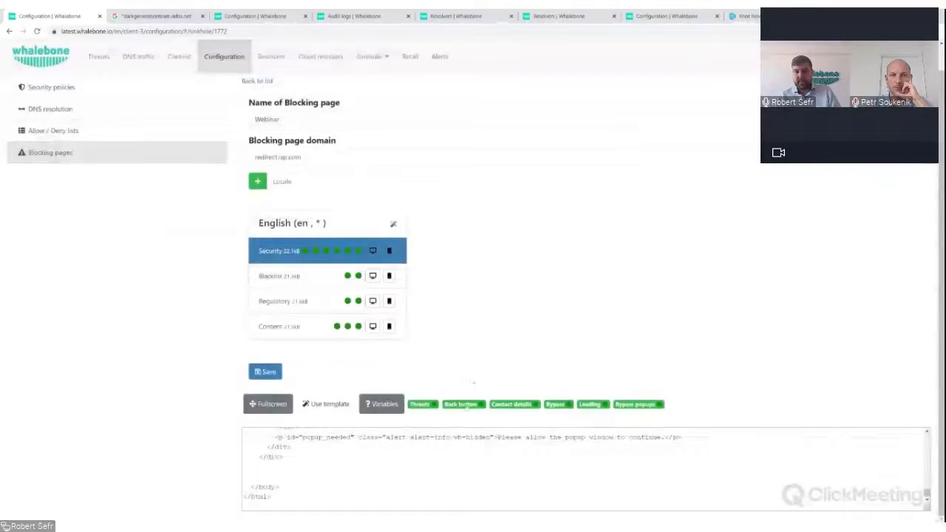
Step: Review the Back button element's description and requirements, and close its help
left_click(460, 405)
left_click_drag(251, 316, 111, 208)
left_click(112, 209)
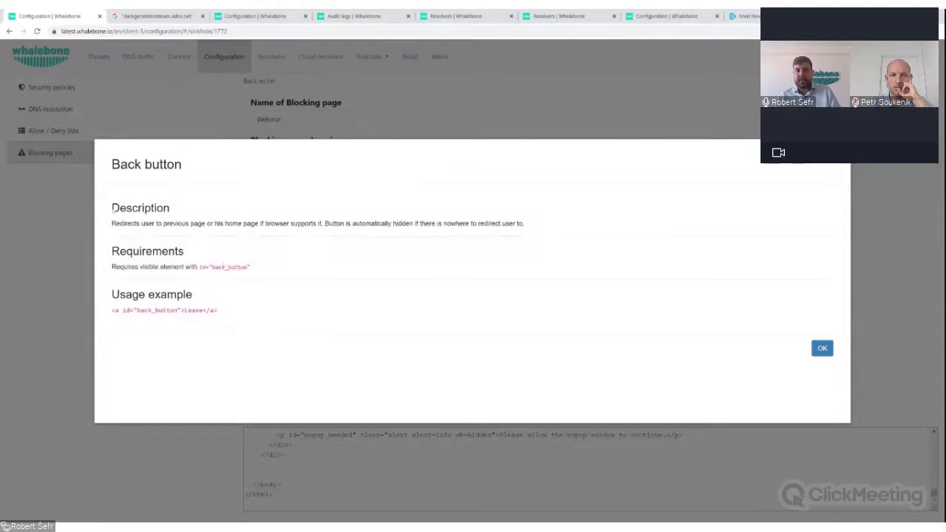
left_click_drag(110, 203, 554, 228)
left_click(555, 228)
left_click(822, 348)
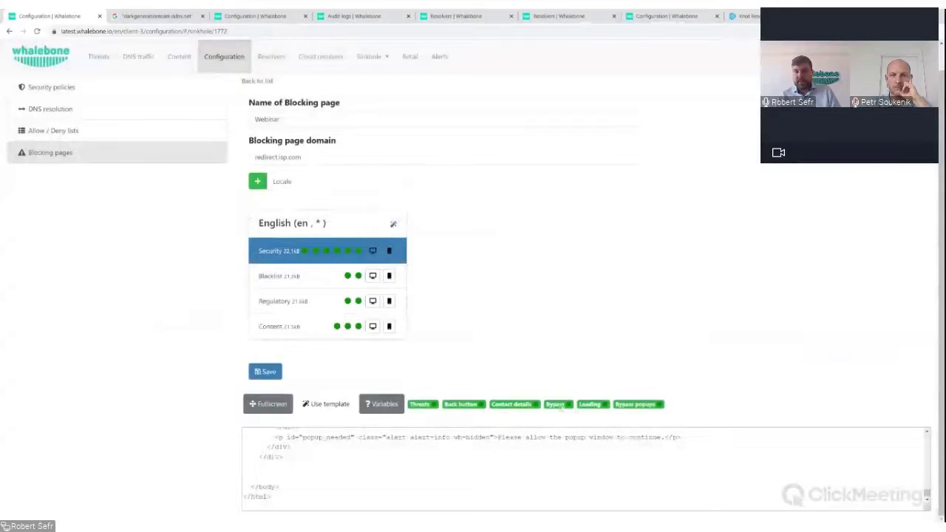
Step: Examine the Bypass element's description, required id and href attributes, and usage example, and close its help
left_click(555, 404)
left_click_drag(112, 223, 251, 223)
left_click(281, 214)
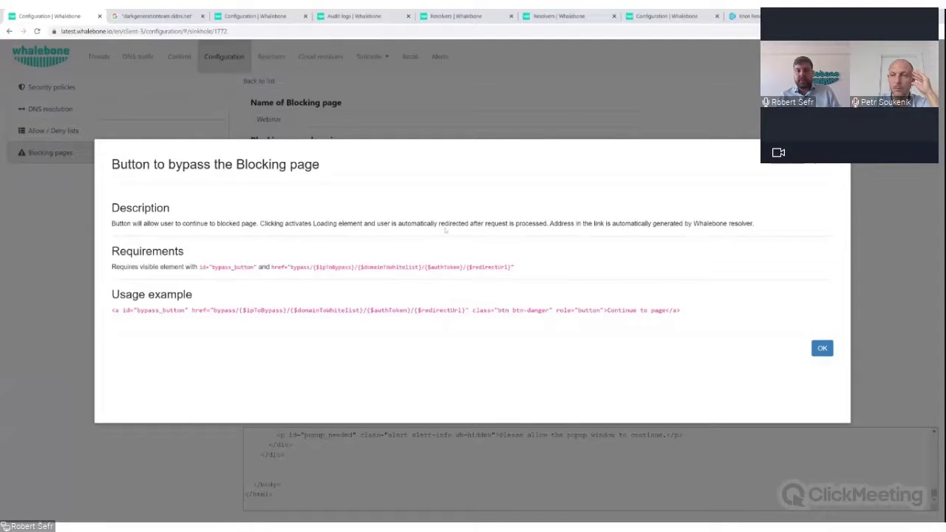
left_click_drag(111, 251, 247, 258)
left_click_drag(111, 267, 198, 267)
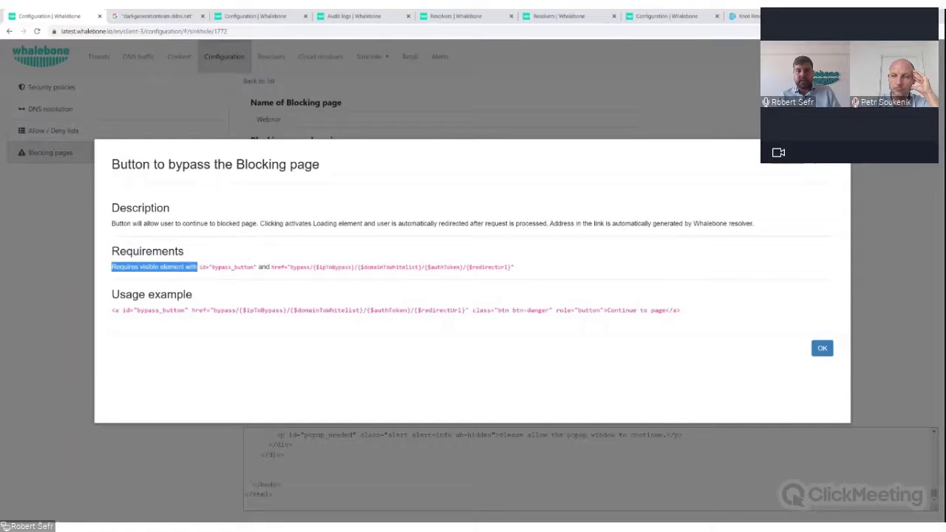
left_click_drag(256, 266, 198, 267)
left_click_drag(514, 267, 276, 279)
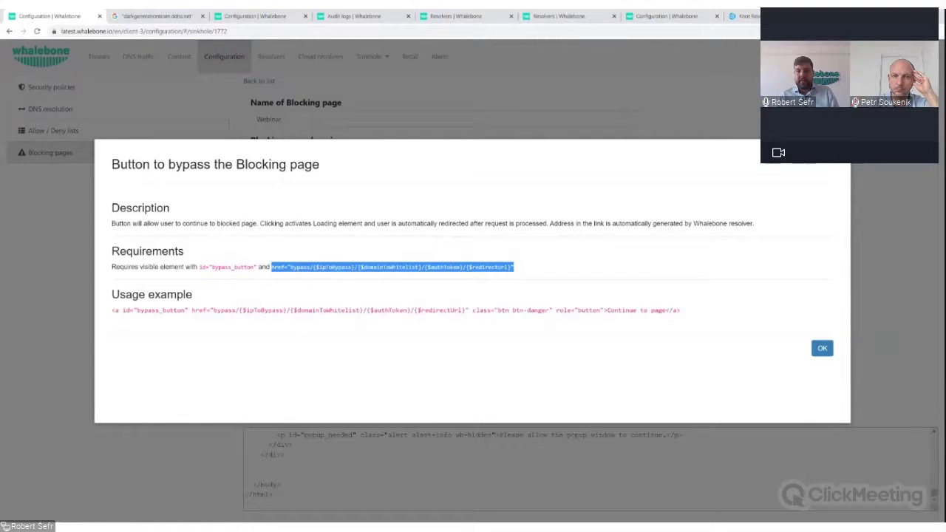
left_click(527, 269)
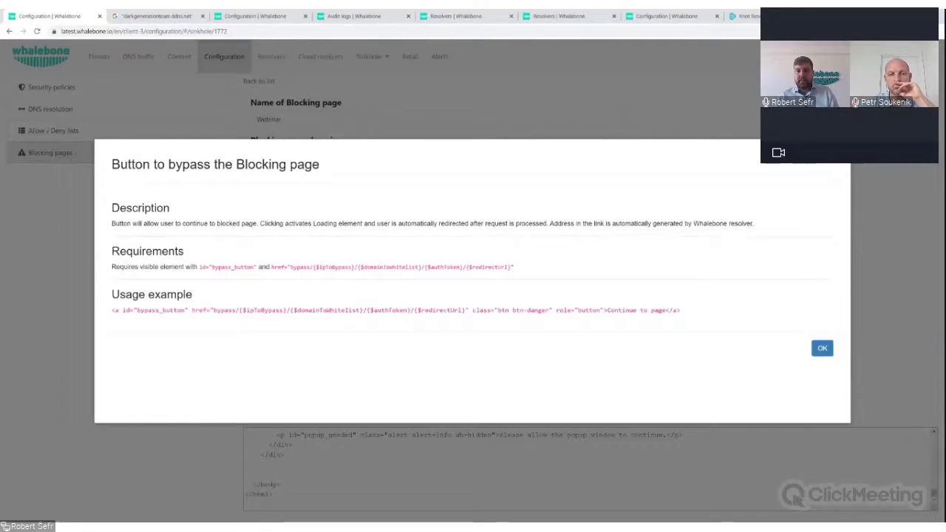
left_click_drag(527, 269, 270, 267)
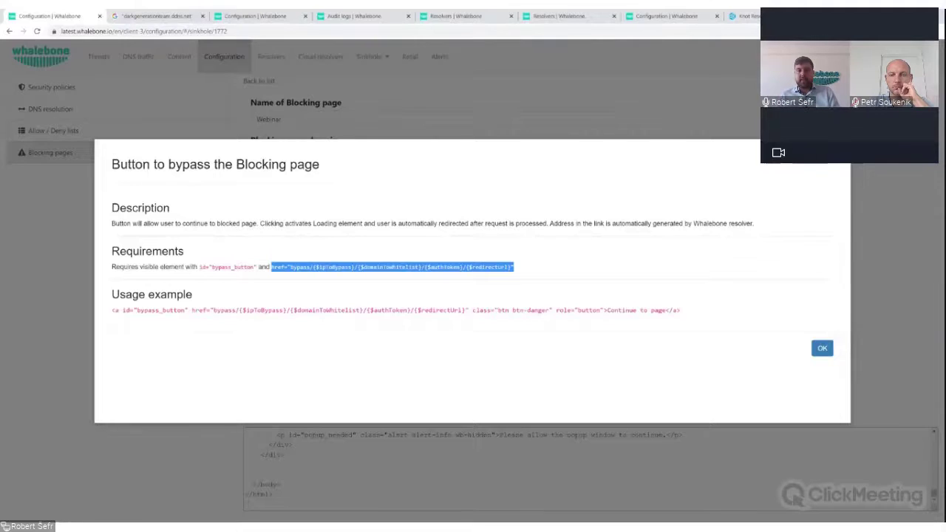
left_click_drag(680, 310, 104, 312)
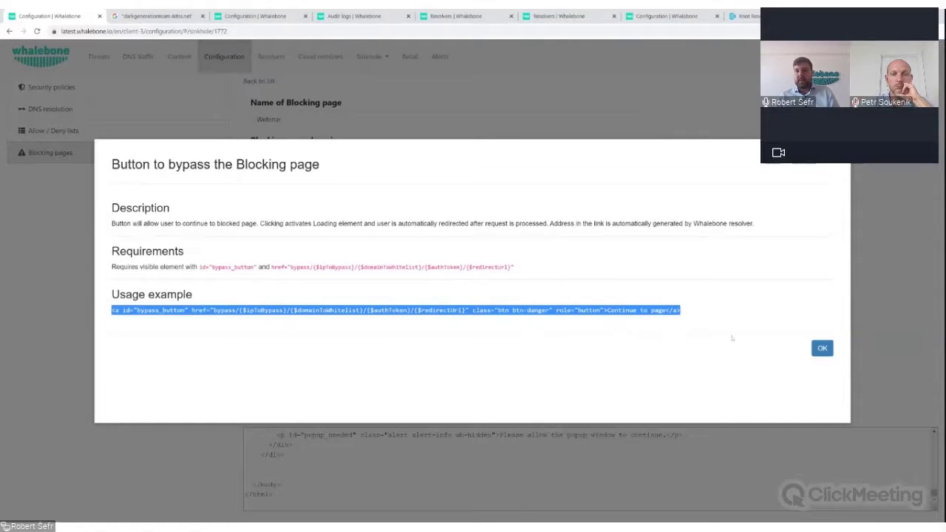
left_click(822, 348)
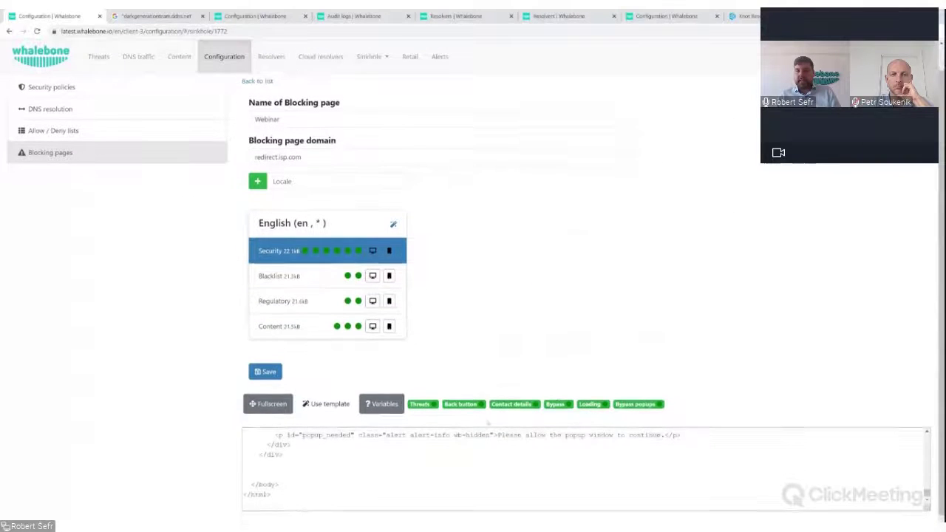
Step: Examine the required elements of the English Blacklist, Regulatory and Content blocking pages
left_click(332, 305)
left_click(287, 280)
left_click(292, 303)
left_click(301, 333)
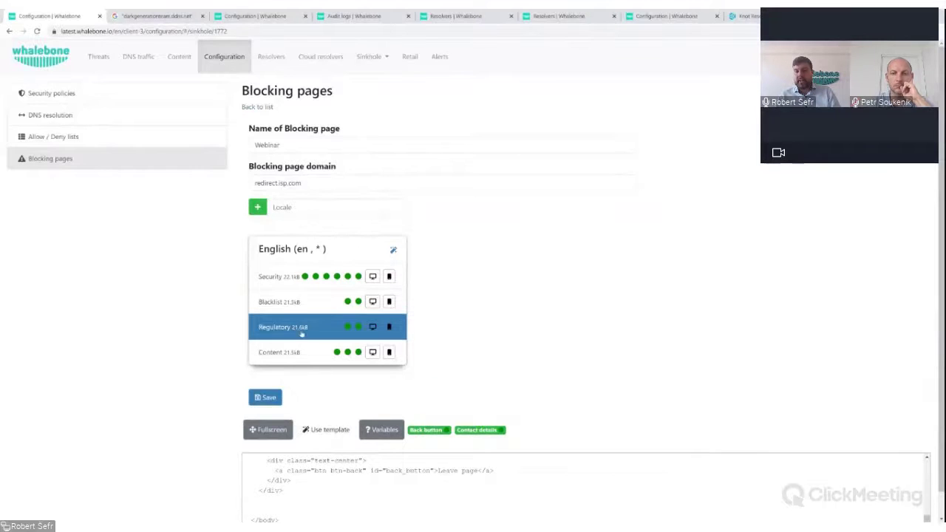
left_click(288, 353)
left_click(289, 303)
left_click(296, 328)
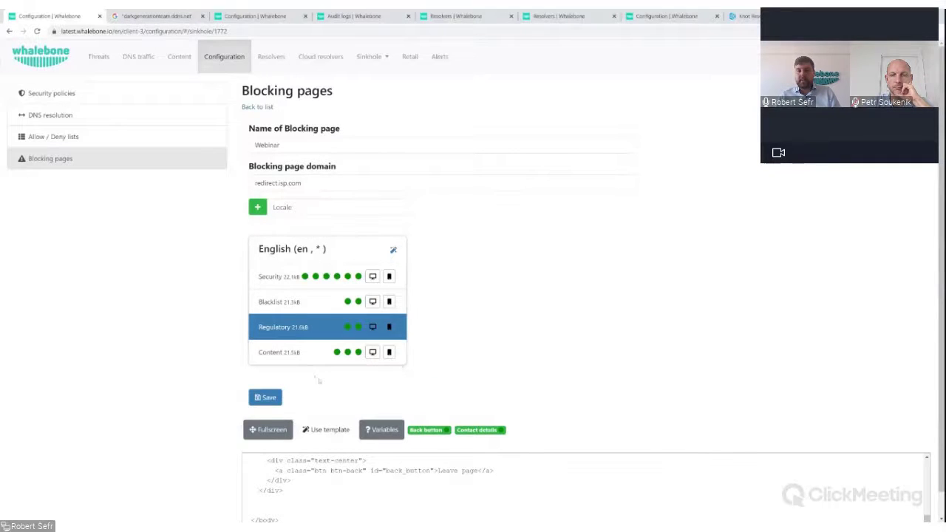
left_click(286, 356)
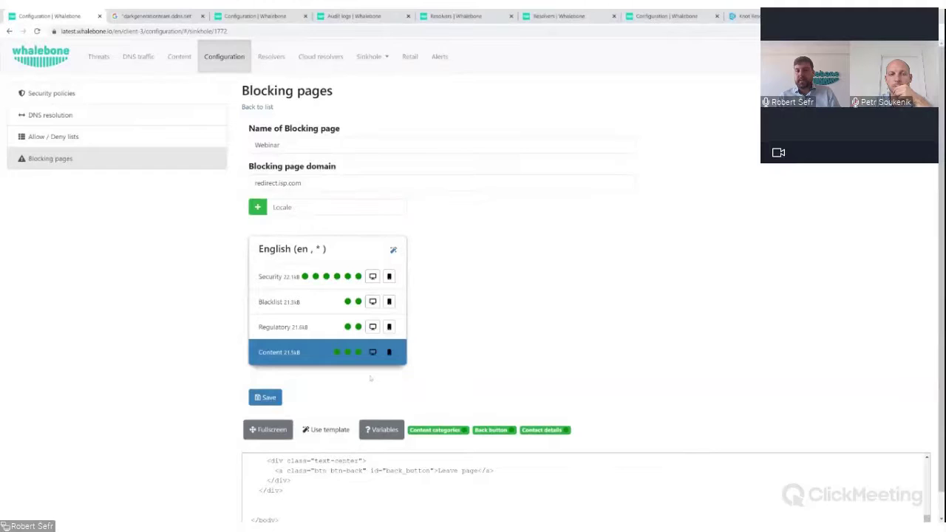
Step: Add a Spanish (es) locale to the blocking page and accept the prefilled template variables
left_click(295, 207)
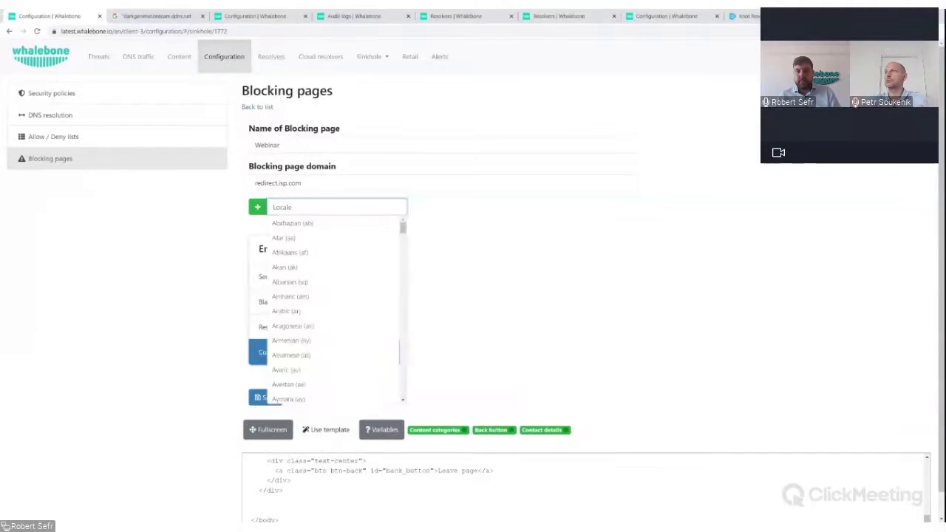
type("es")
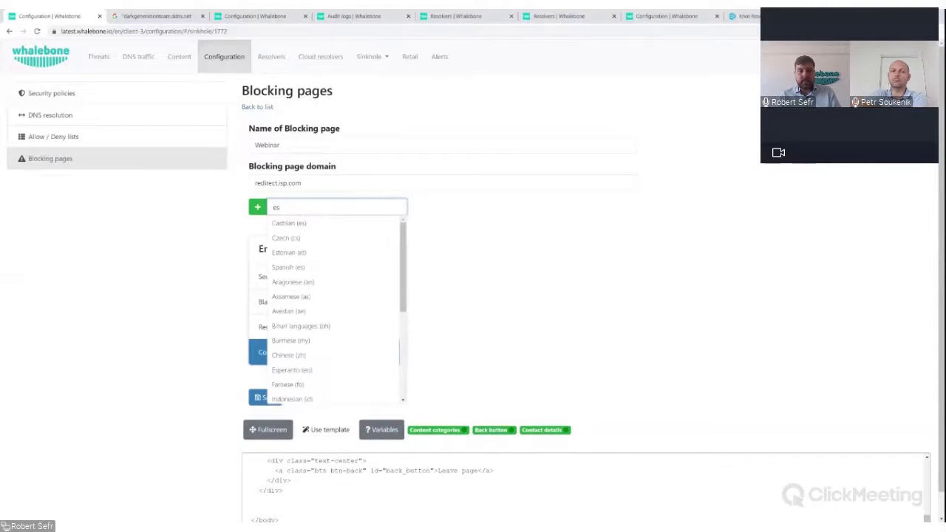
left_click(288, 267)
left_click(381, 429)
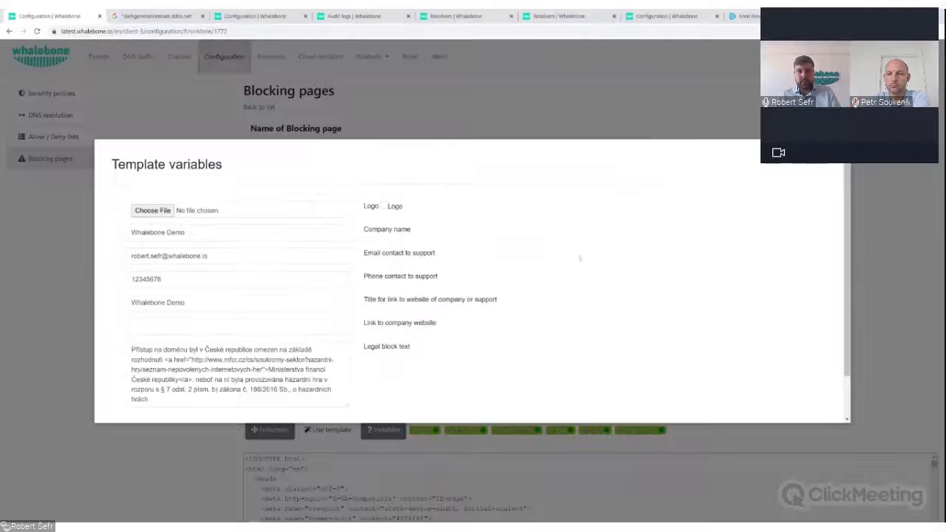
scroll(546, 249, "down", 3)
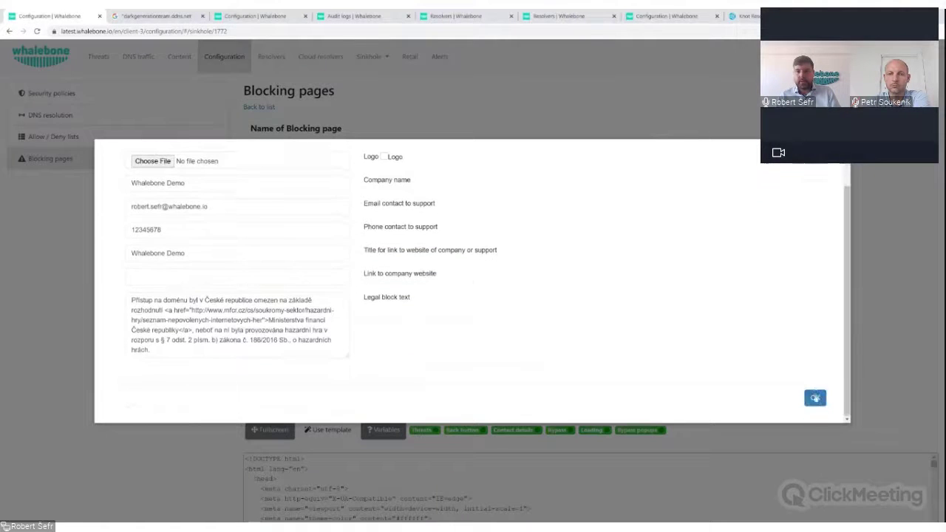
left_click(816, 397)
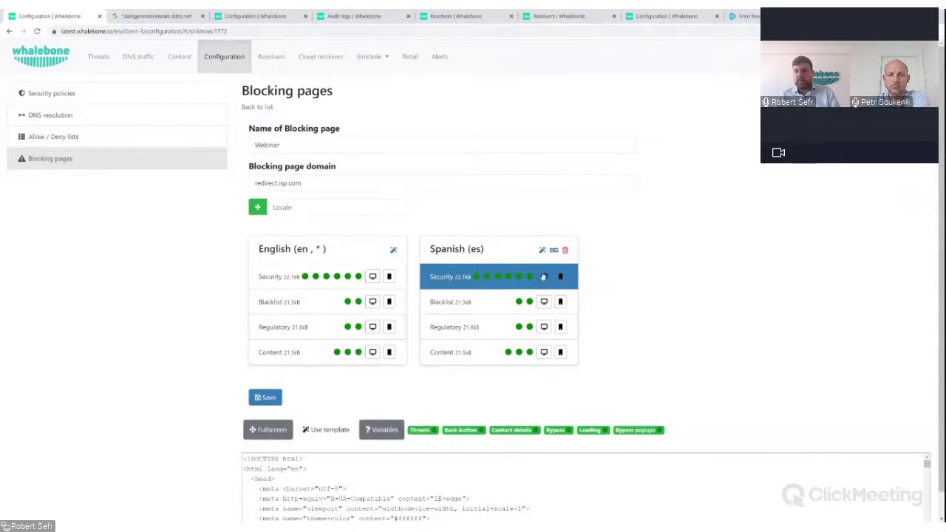
Step: Make Spanish the default (*) locale of the blocking page in place of English
scroll(544, 276, "down", 1)
scroll(584, 469, "up", 1)
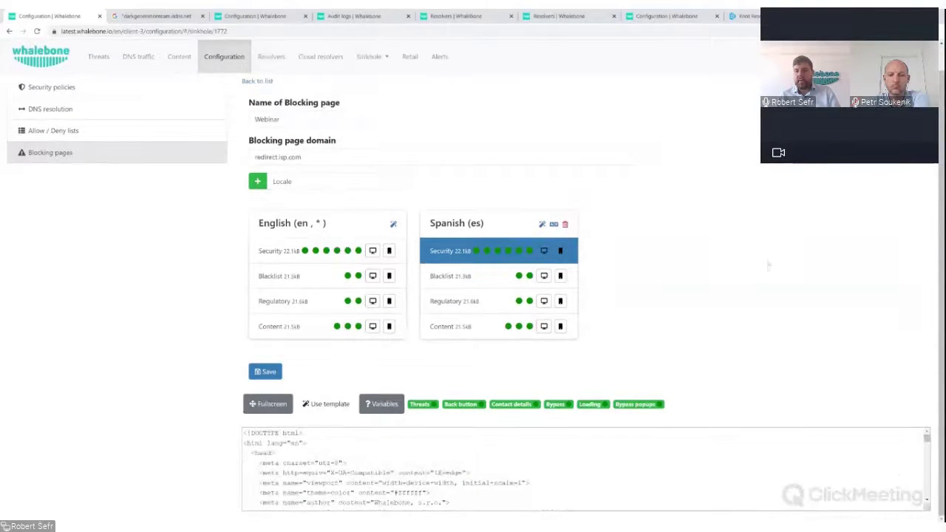
scroll(601, 269, "up", 1)
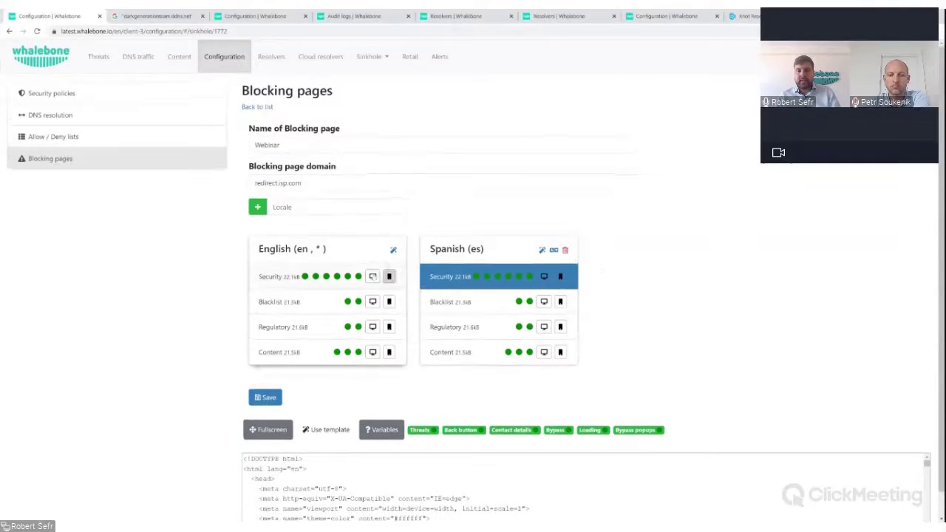
left_click_drag(341, 254, 258, 249)
left_click(258, 249)
left_click_drag(342, 252, 255, 251)
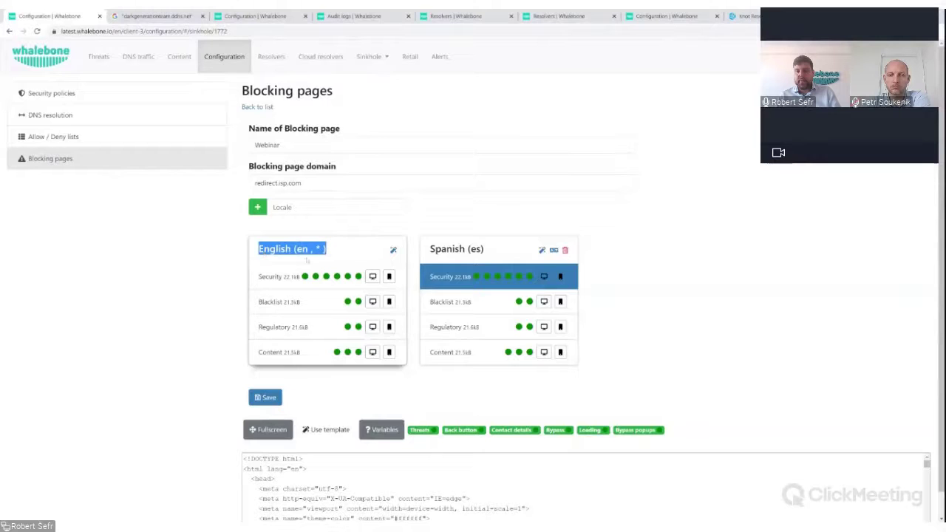
left_click(327, 258)
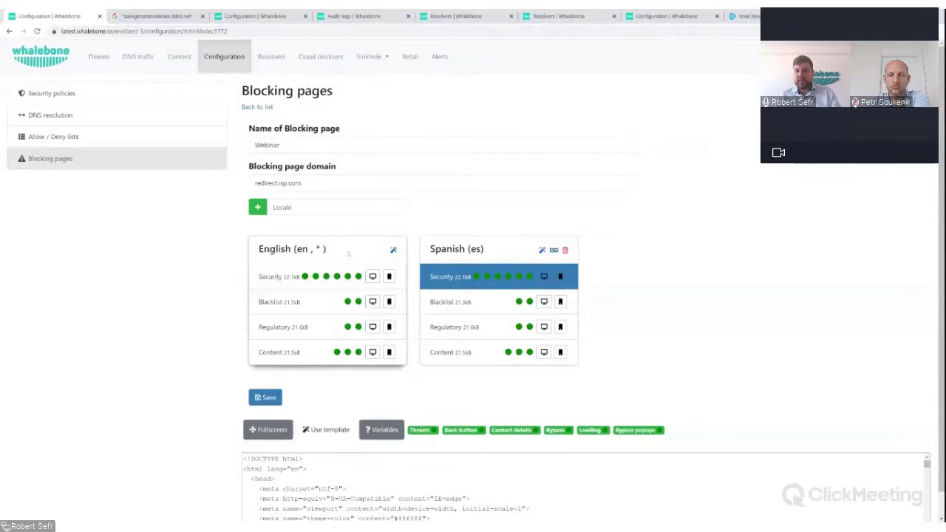
left_click(553, 250)
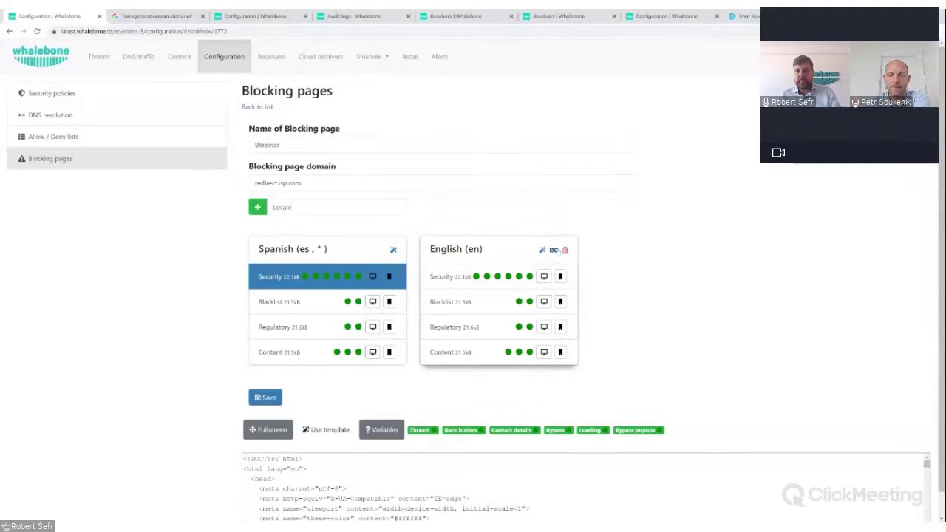
left_click_drag(327, 249, 232, 305)
left_click(221, 296)
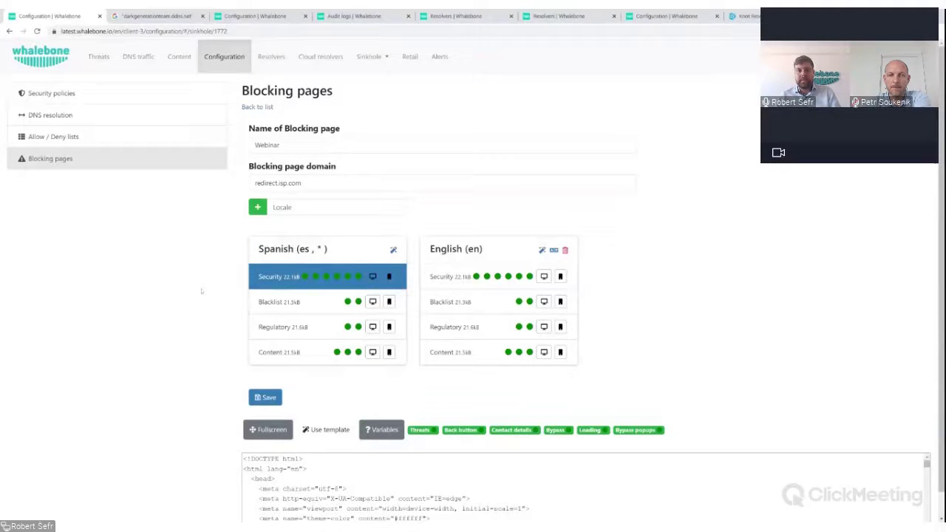